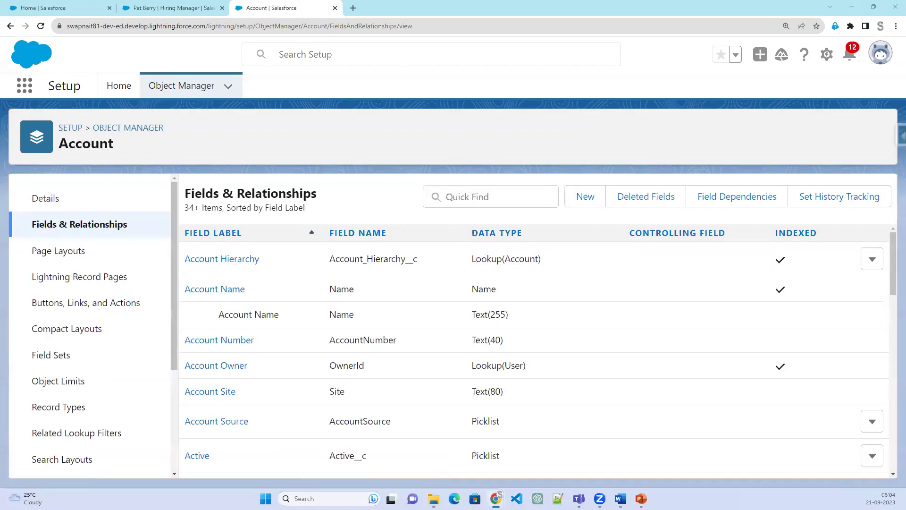
- Start a new custom field on the Account object and choose Formula as its data type
left_click(590, 197)
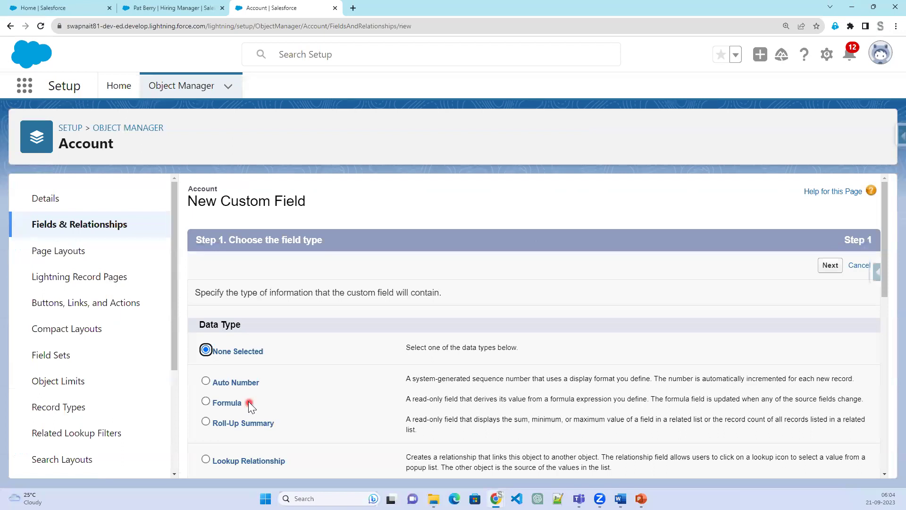
left_click(228, 403)
mouse_move(202, 408)
left_mouse_down()
mouse_move(222, 414)
mouse_move(265, 394)
mouse_move(210, 384)
mouse_move(192, 407)
mouse_move(217, 416)
left_mouse_up()
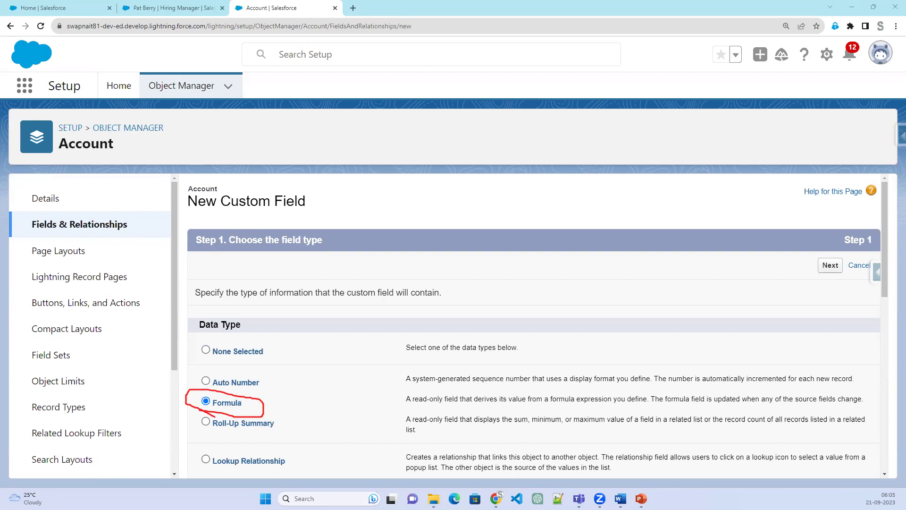
- Switch to the SWAPNAIT app and open the details of the Ministry of Tourism account
left_click(176, 7)
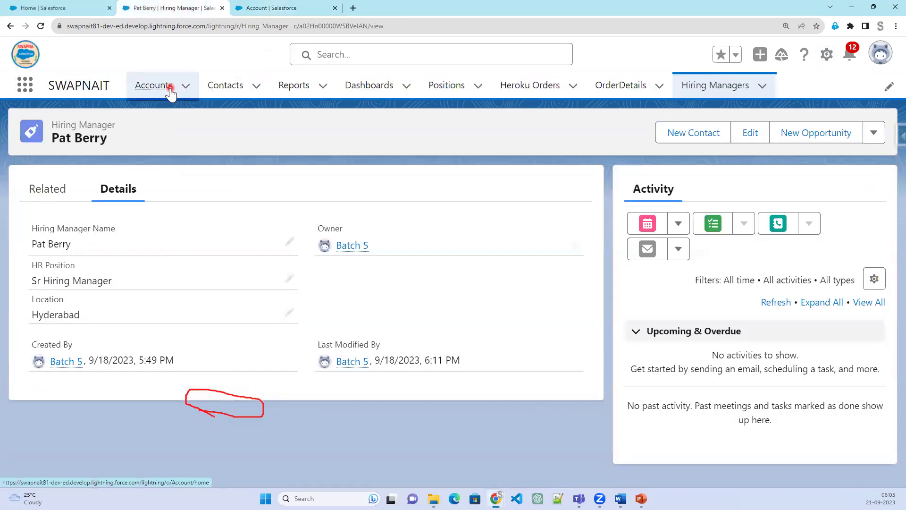
left_click(171, 93)
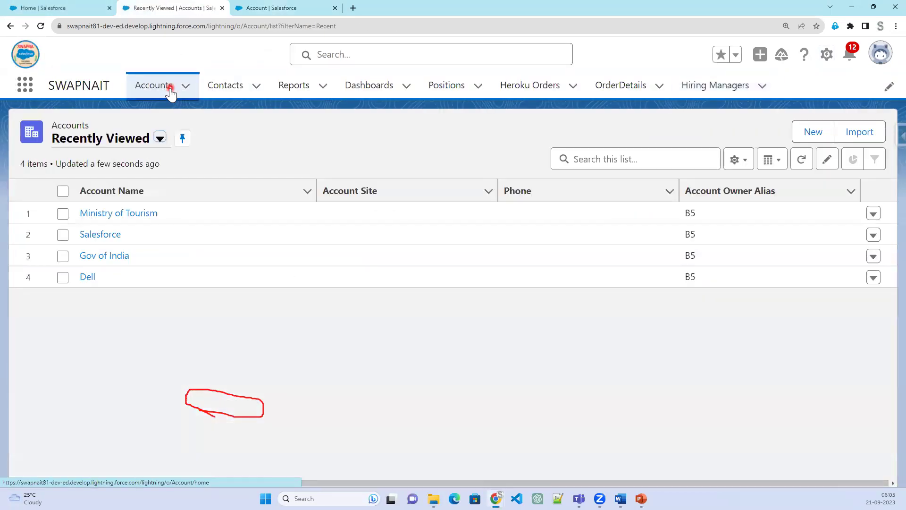
left_click(120, 214)
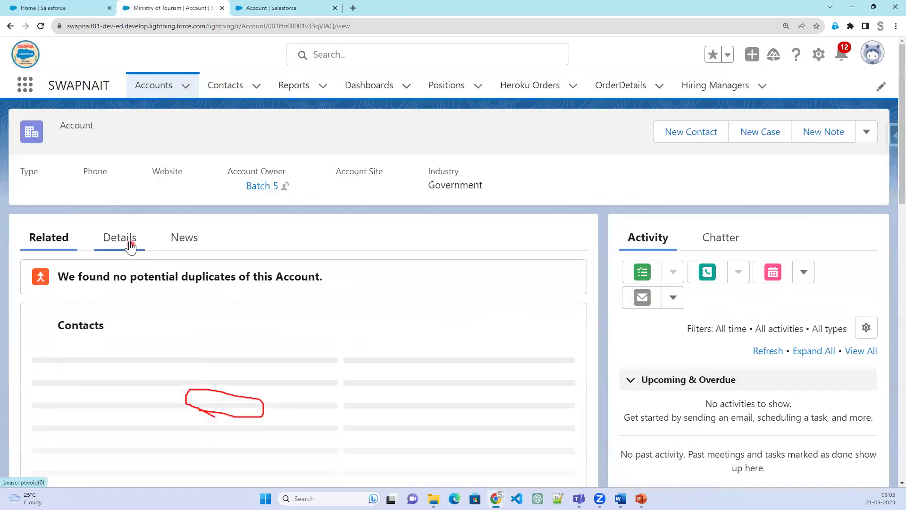
left_click(129, 239)
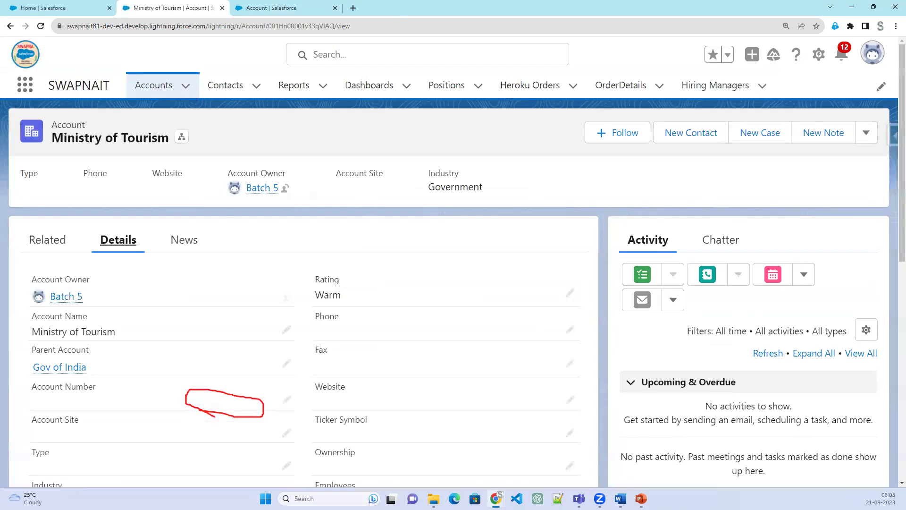
- Set the Ministry of Tourism account's Annual Revenue to 30000 and save the record
scroll(176, 395, "down", 2)
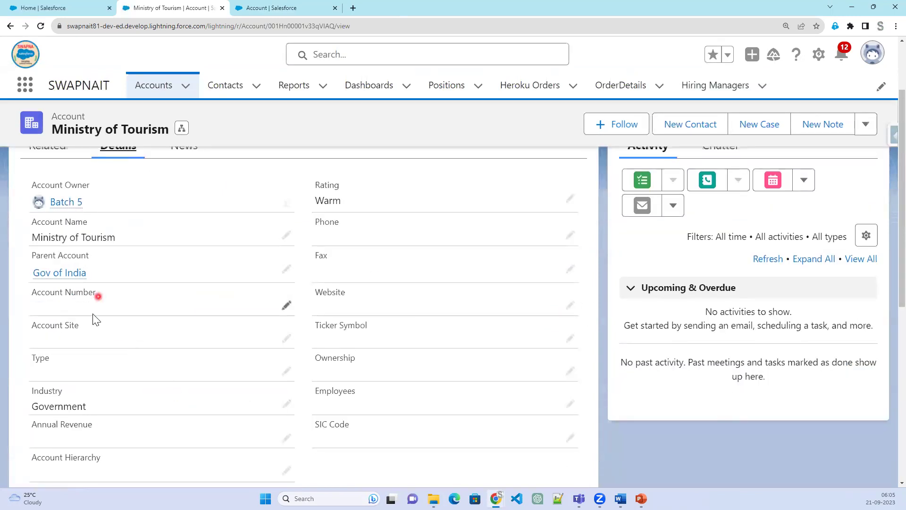
scroll(255, 404, "down", 1)
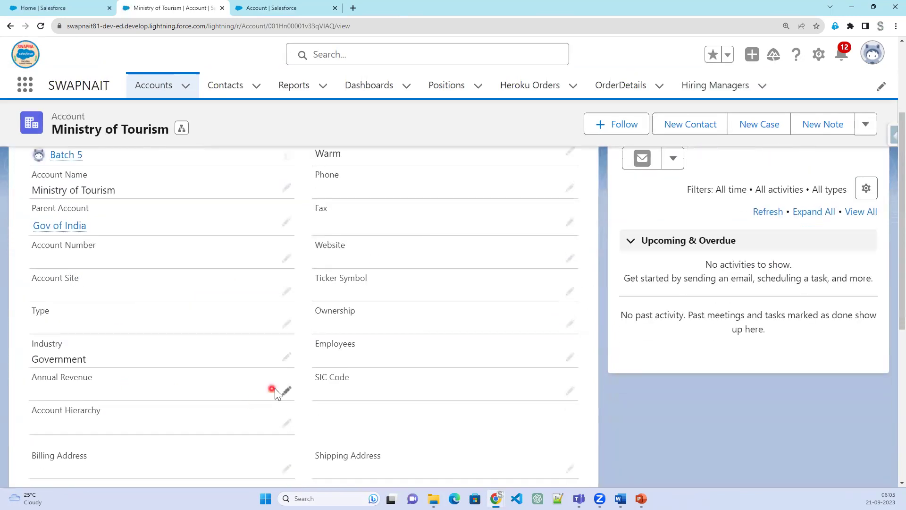
left_click(289, 391)
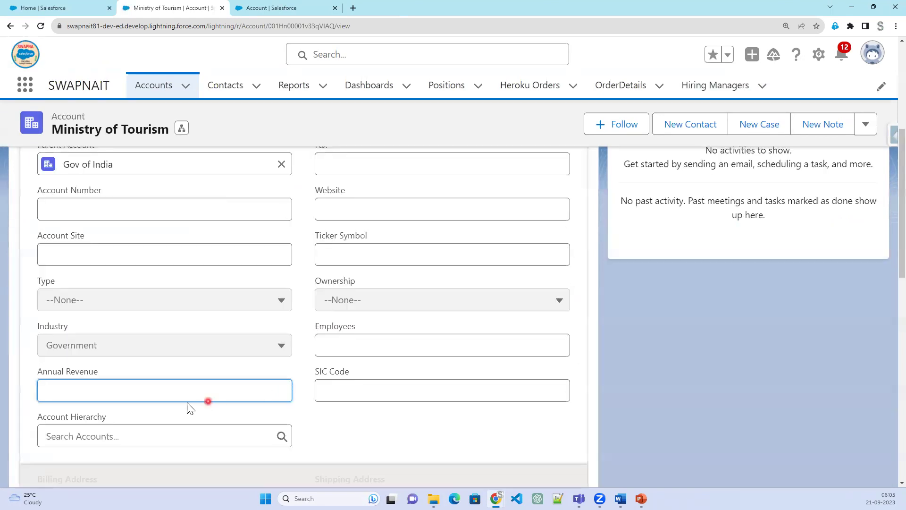
type("30000")
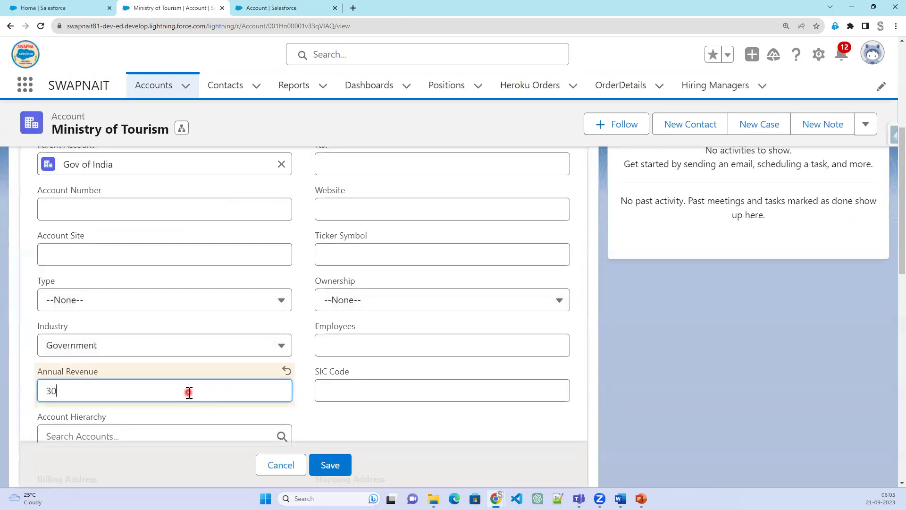
left_click(338, 463)
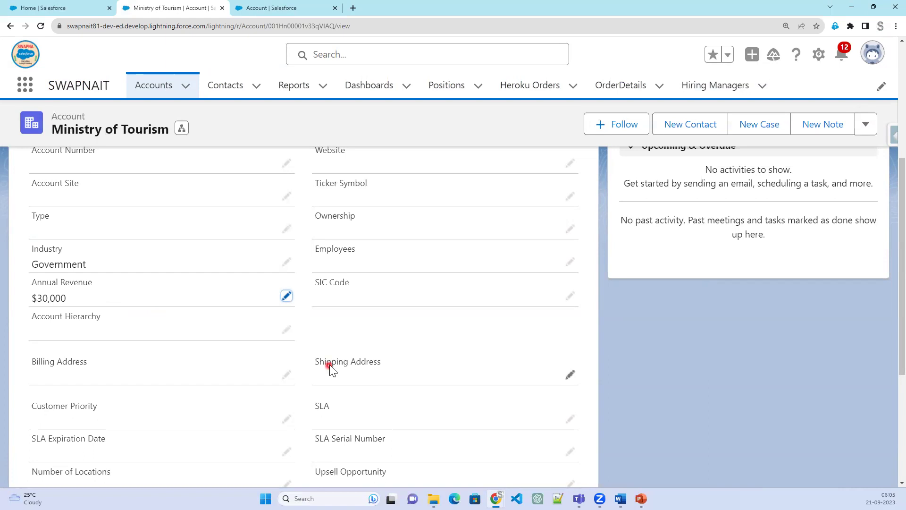
scroll(328, 367, "up", 3)
scroll(326, 368, "up", 2)
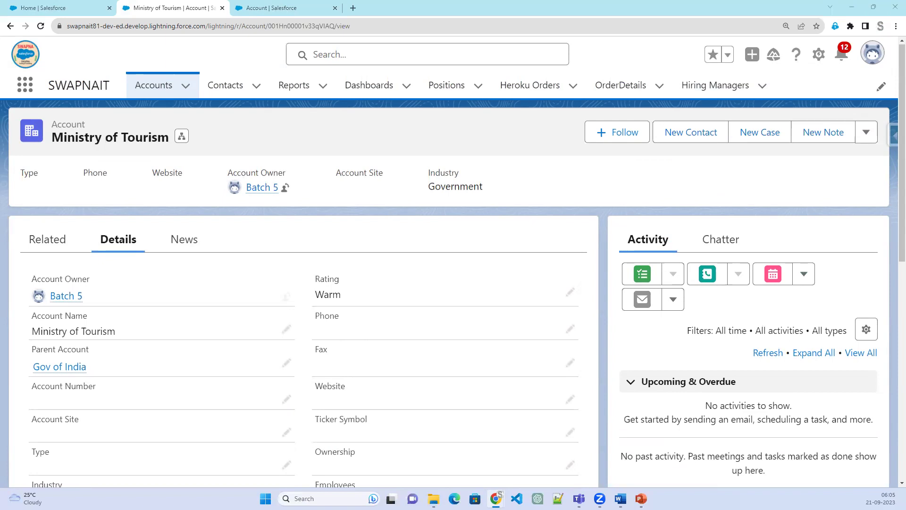
- Return to the new Account formula field, continue to its output type and choose Currency as the formula return type
left_click(275, 9)
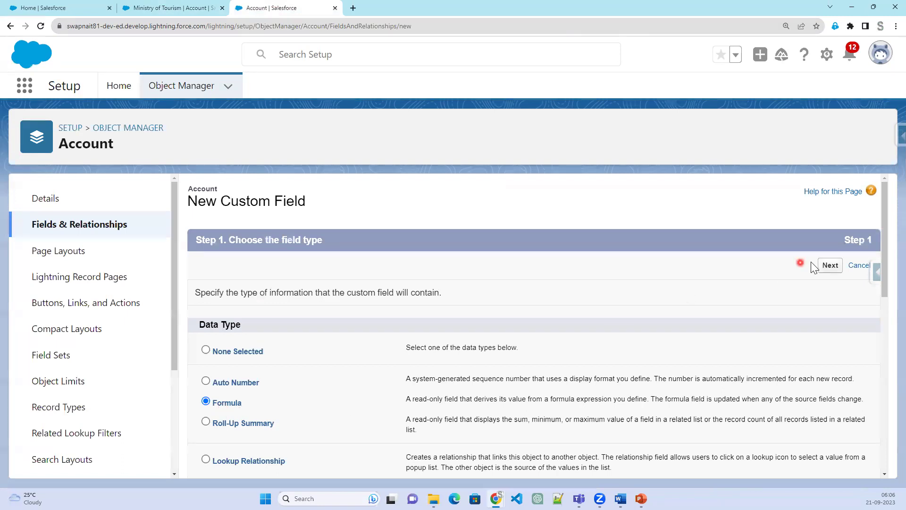
left_click(831, 266)
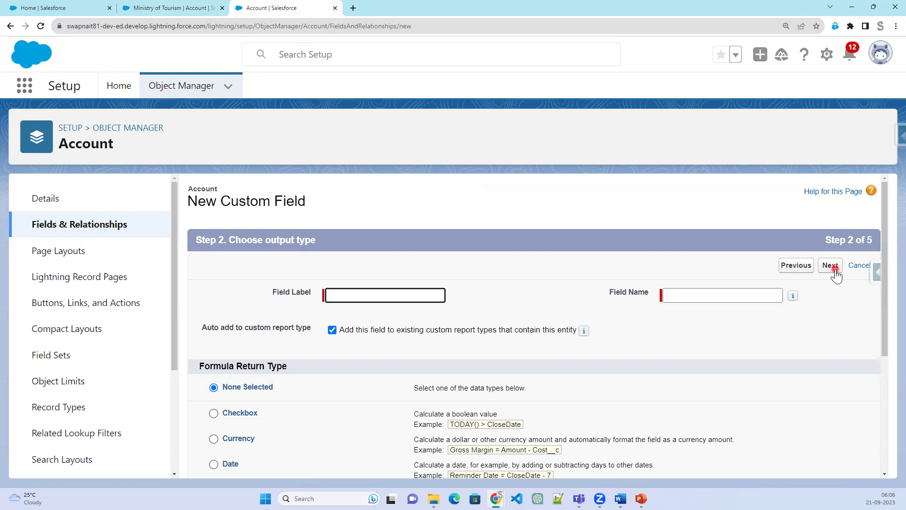
scroll(762, 349, "down", 1)
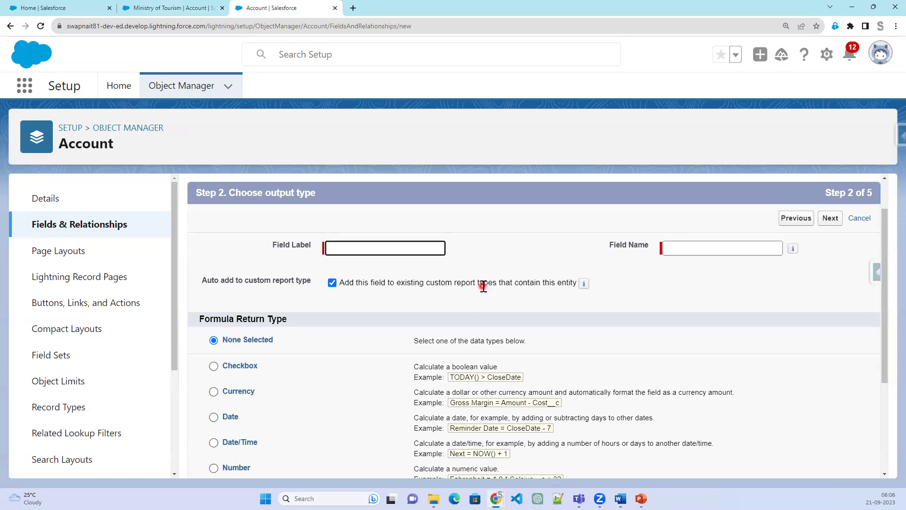
scroll(482, 283, "down", 2)
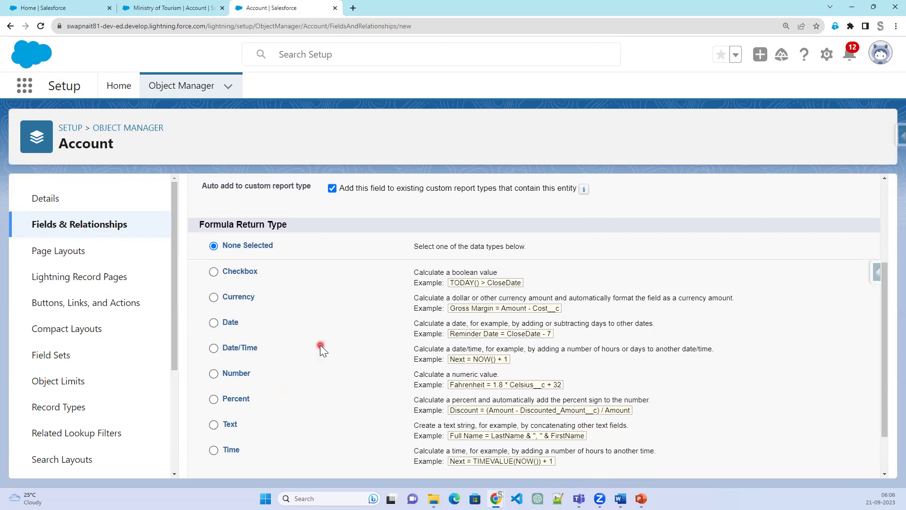
scroll(320, 344, "down", 1)
scroll(276, 323, "up", 1)
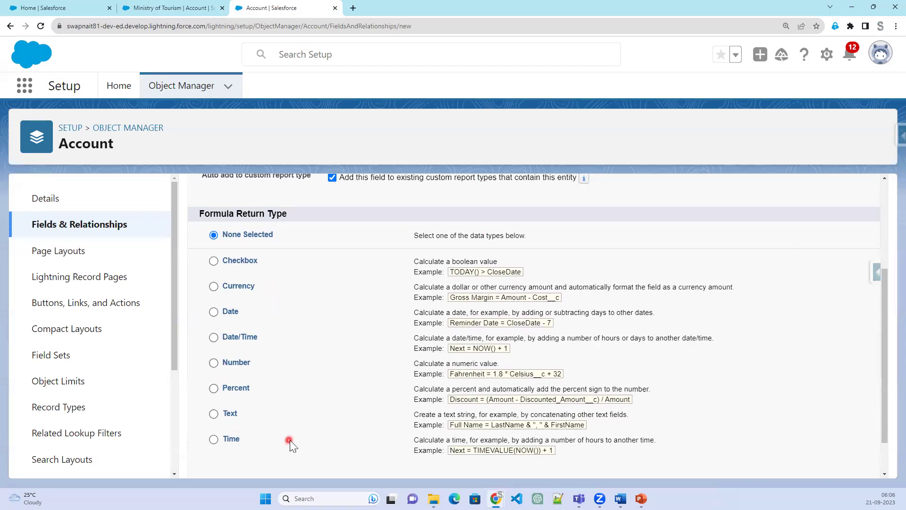
scroll(304, 436, "up", 2)
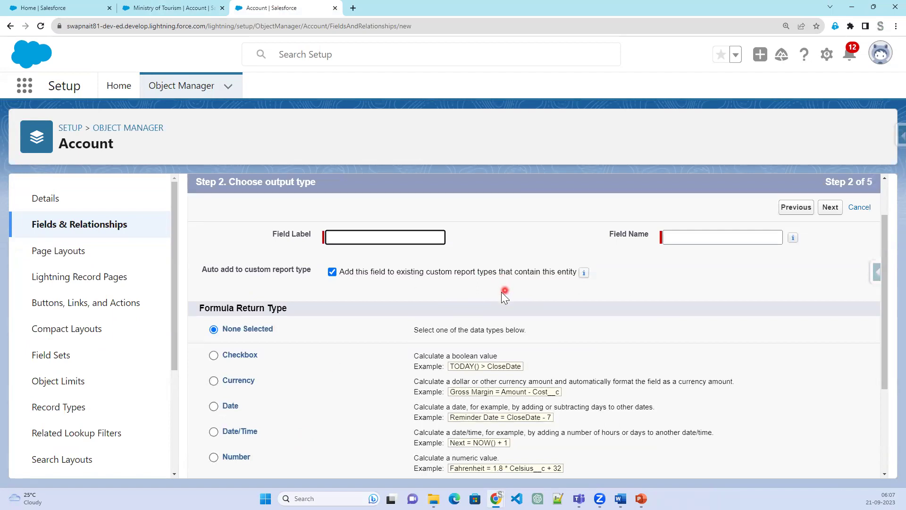
scroll(359, 350, "down", 1)
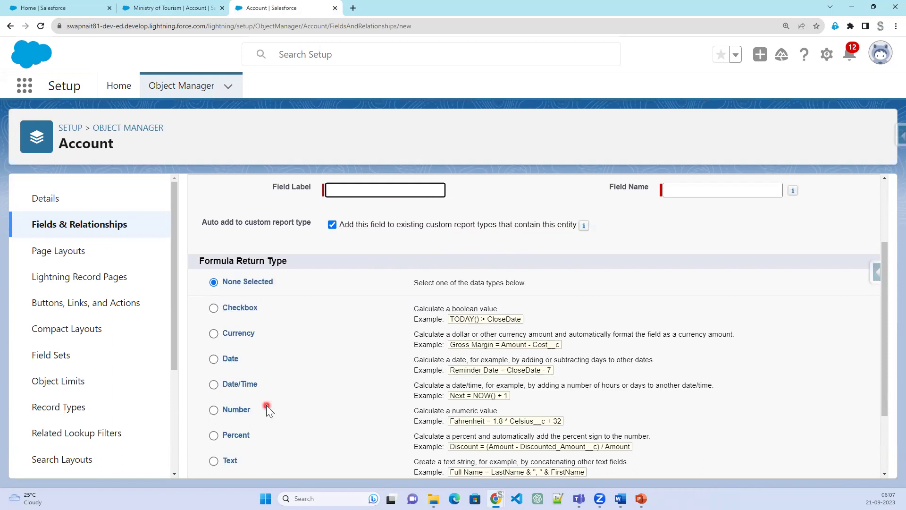
scroll(269, 421, "down", 1)
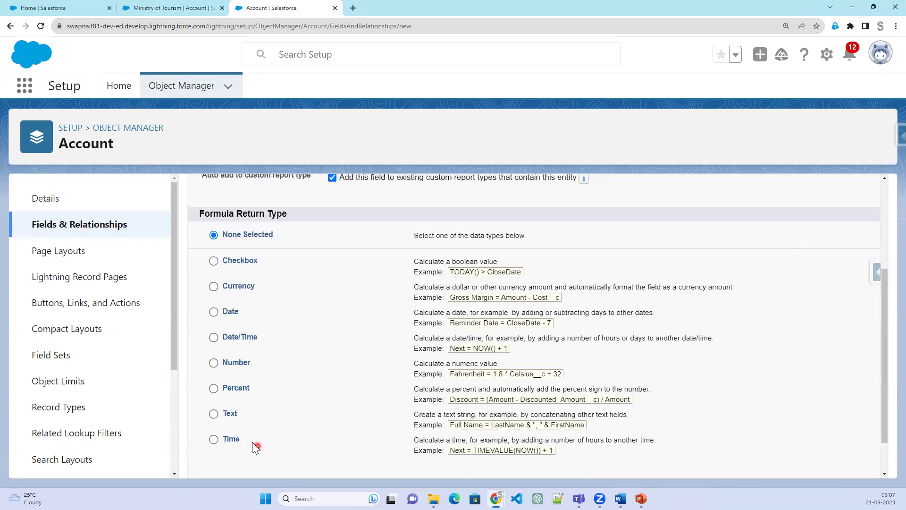
left_click(240, 287)
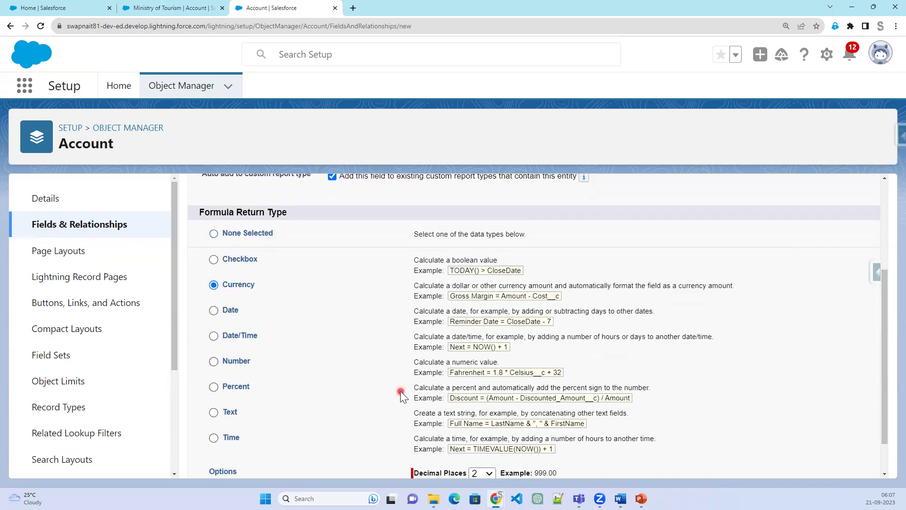
scroll(401, 359, "down", 1)
scroll(664, 423, "up", 4)
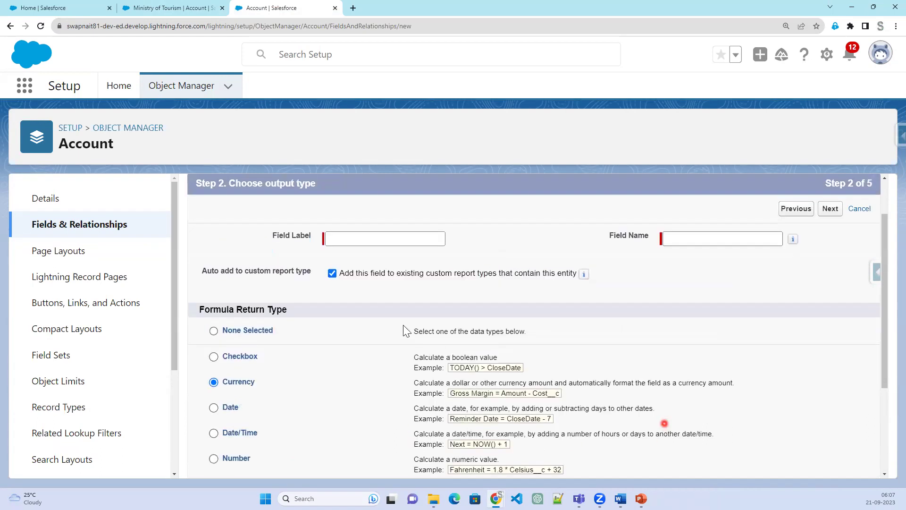
- Label the formula field "Total Annual Revenue" and continue to the formula entry step
left_click(389, 285)
type("Total Annual Revenue")
key("Tab")
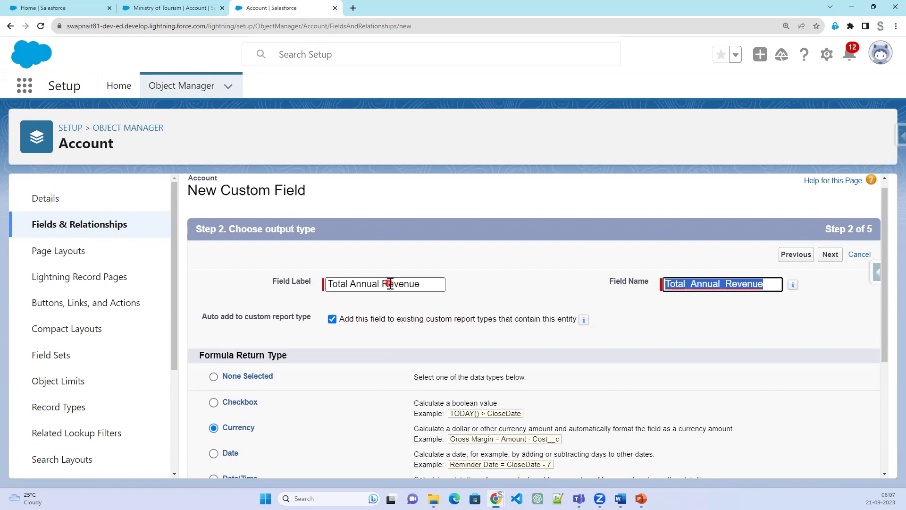
scroll(754, 425, "down", 4)
left_click(829, 463)
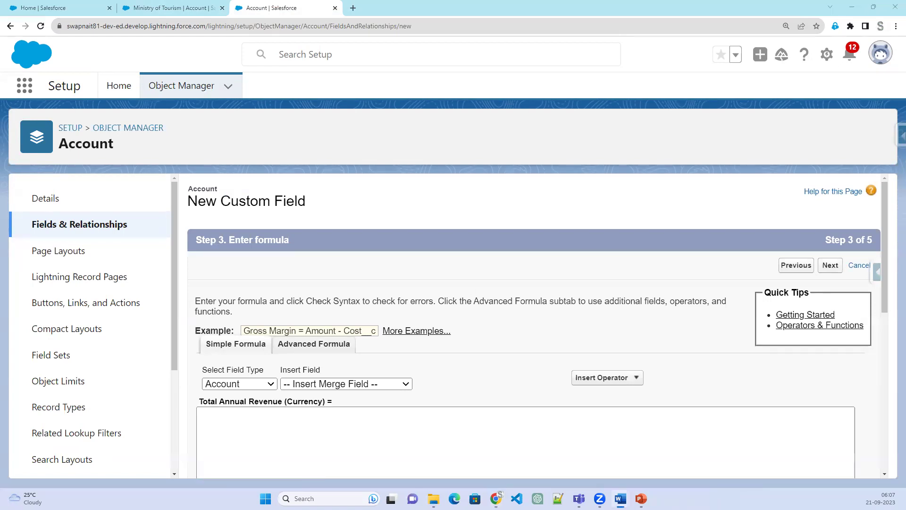
- Switch the Total Annual Revenue formula to the Advanced Formula editor and place the cursor in the empty formula area
scroll(416, 354, "down", 4)
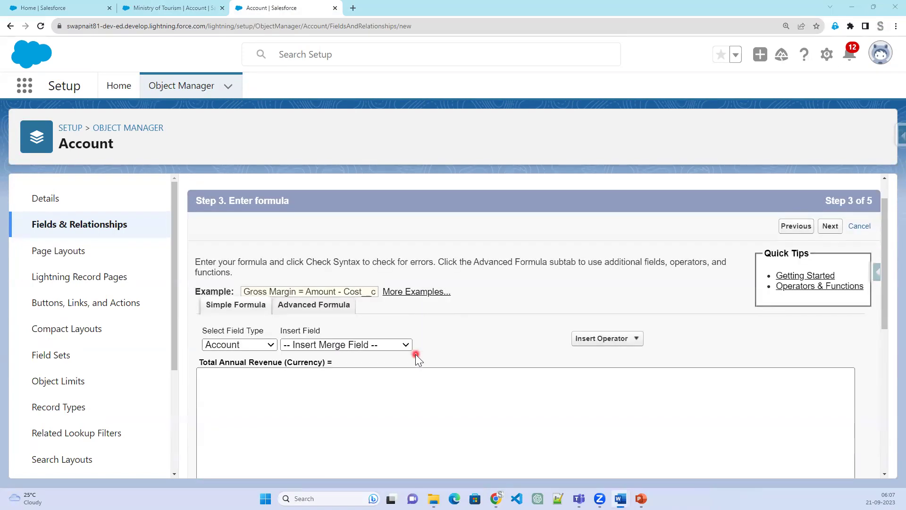
scroll(416, 358, "up", 2)
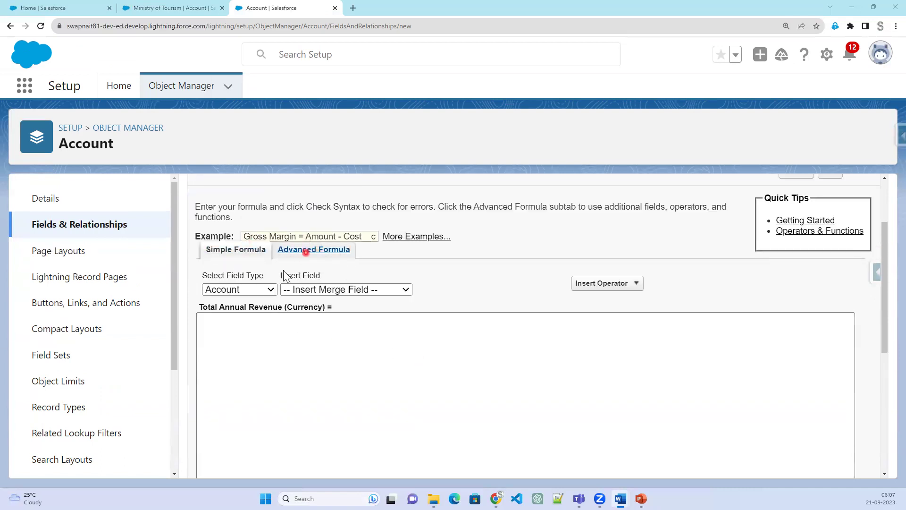
left_click(254, 333)
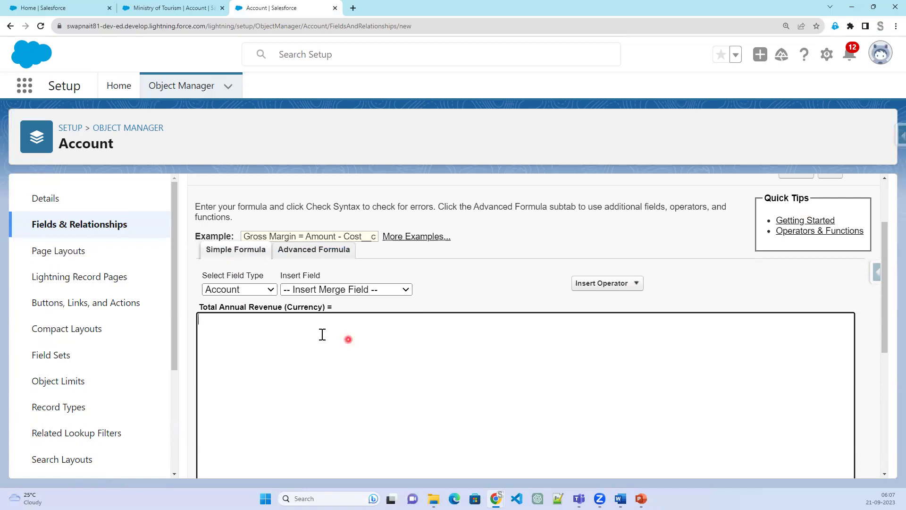
left_click(316, 258)
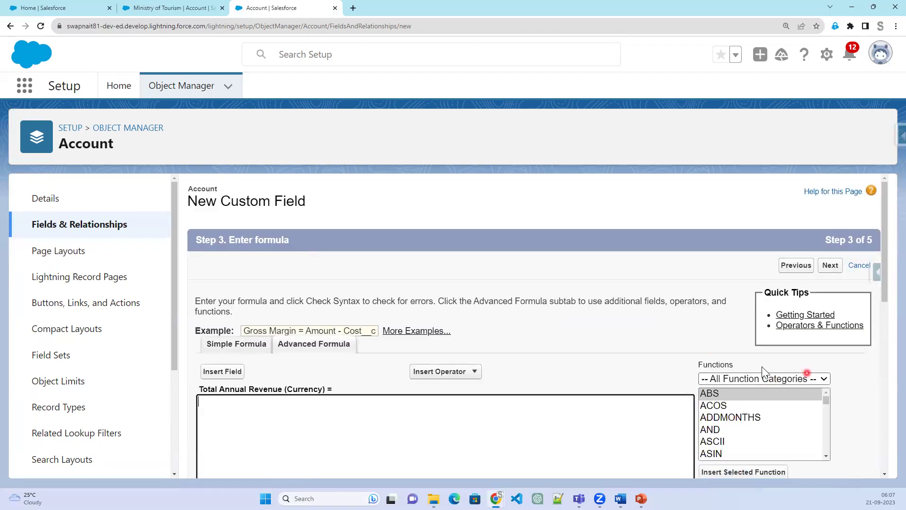
scroll(664, 364, "down", 1)
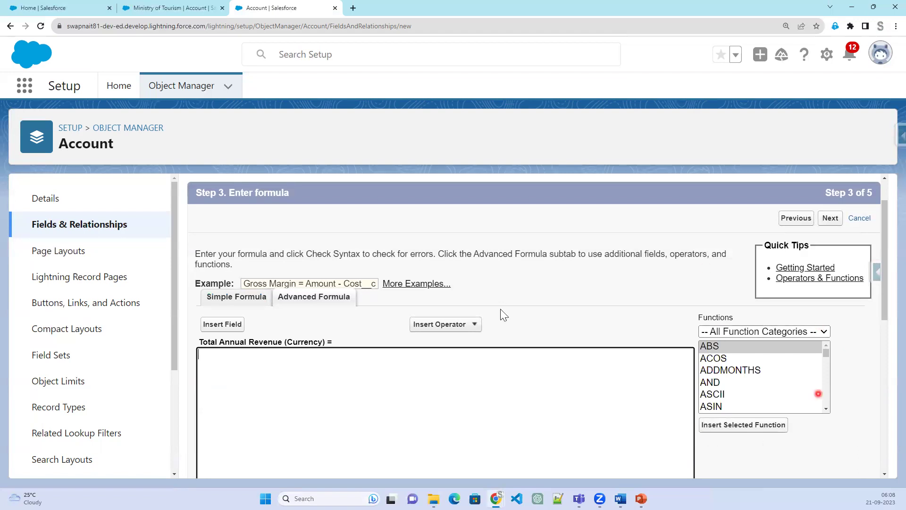
left_click(276, 382)
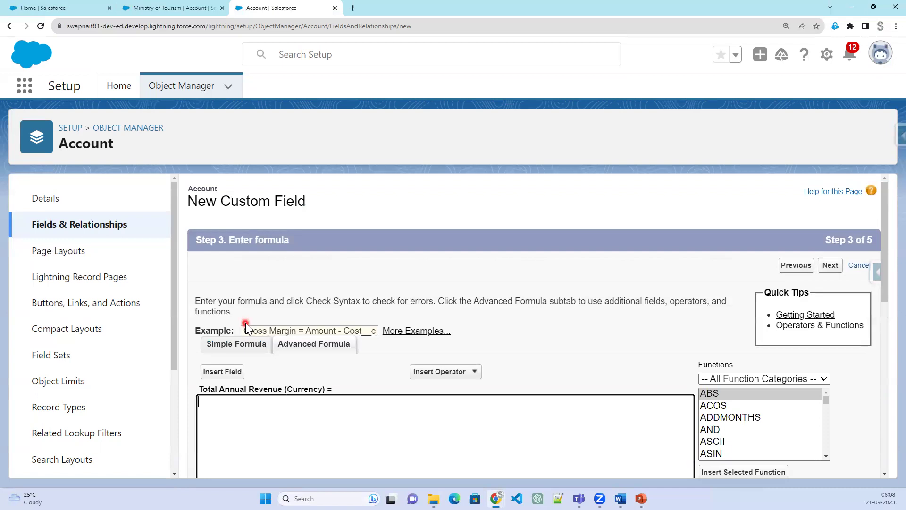
- Check the Annual Revenue field on the Ministry of Tourism account record and return to the formula editor
left_click(194, 8)
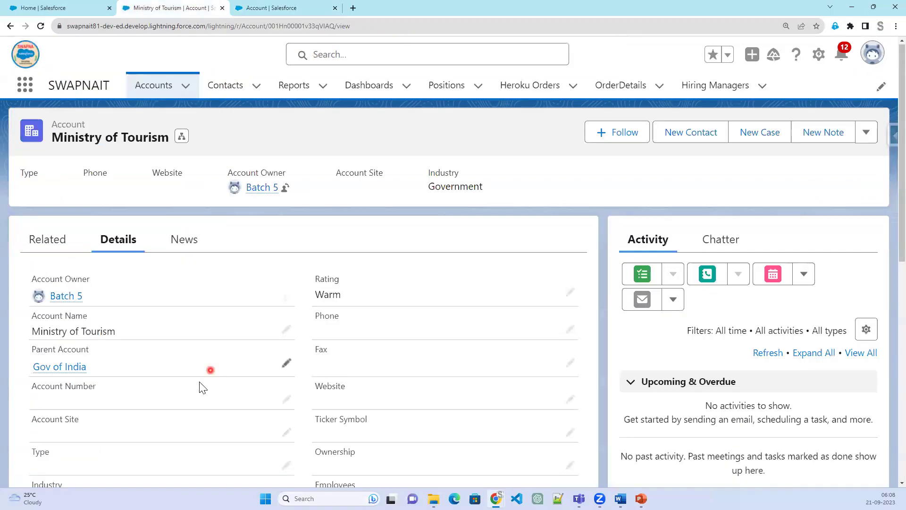
scroll(195, 428, "down", 3)
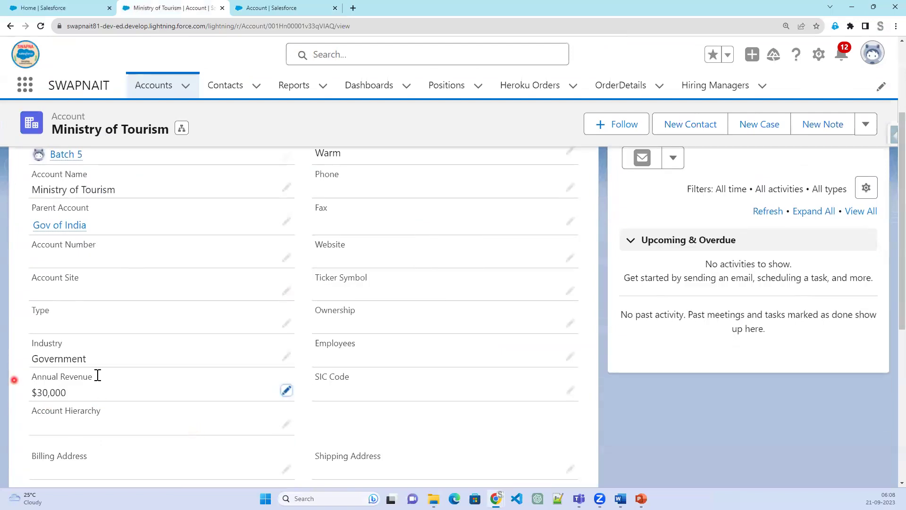
left_click(288, 8)
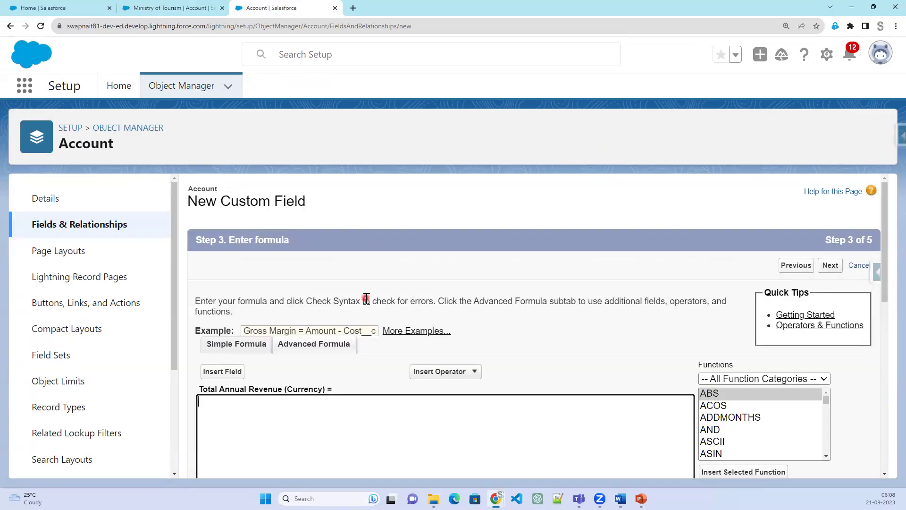
- Insert the Annual Revenue account field into the Total Annual Revenue formula, followed by the Subtract operator
scroll(380, 336, "down", 2)
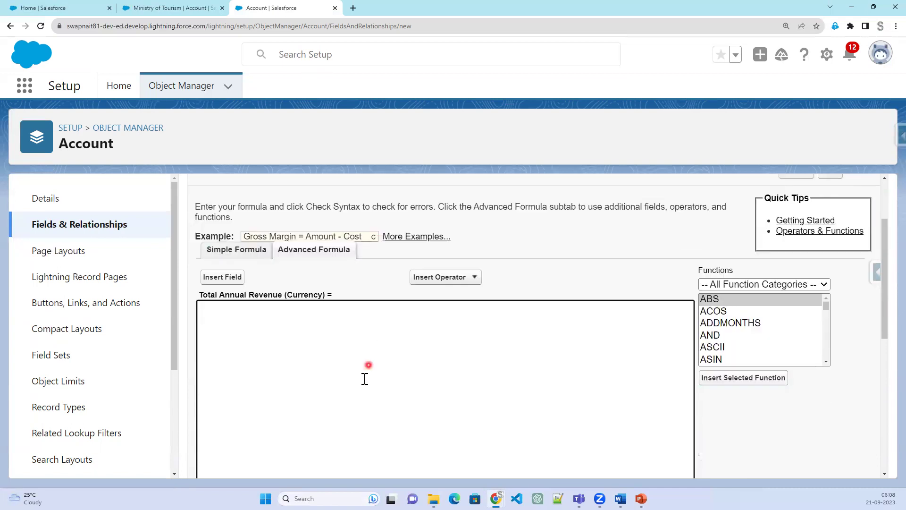
left_click(222, 280)
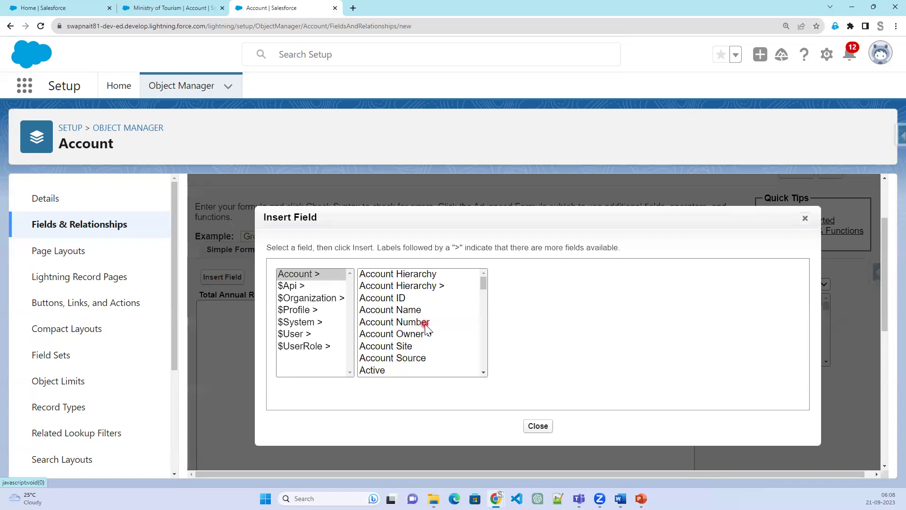
scroll(425, 324, "down", 1)
left_click(419, 335)
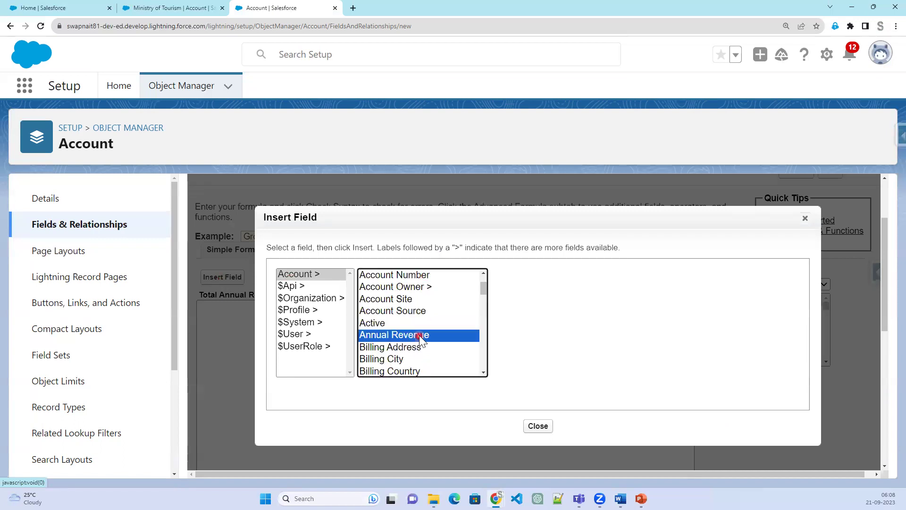
left_click(542, 350)
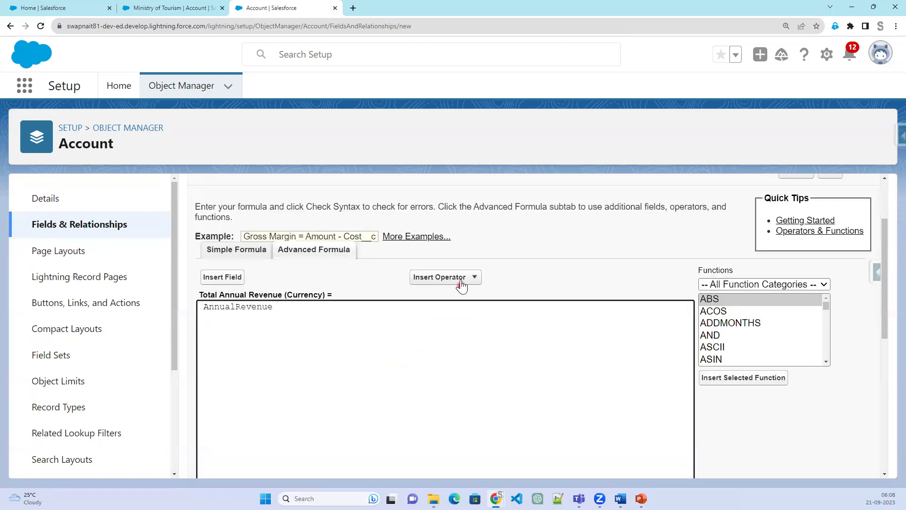
left_click(462, 277)
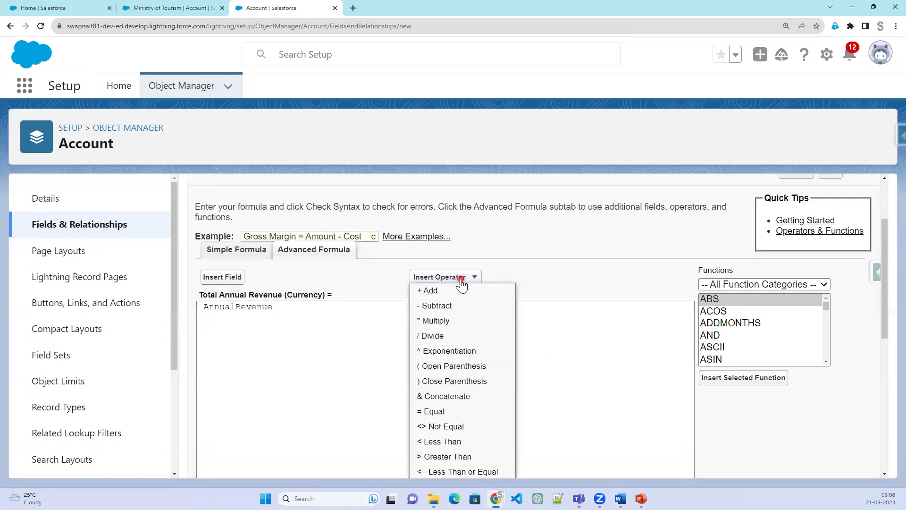
left_click(446, 310)
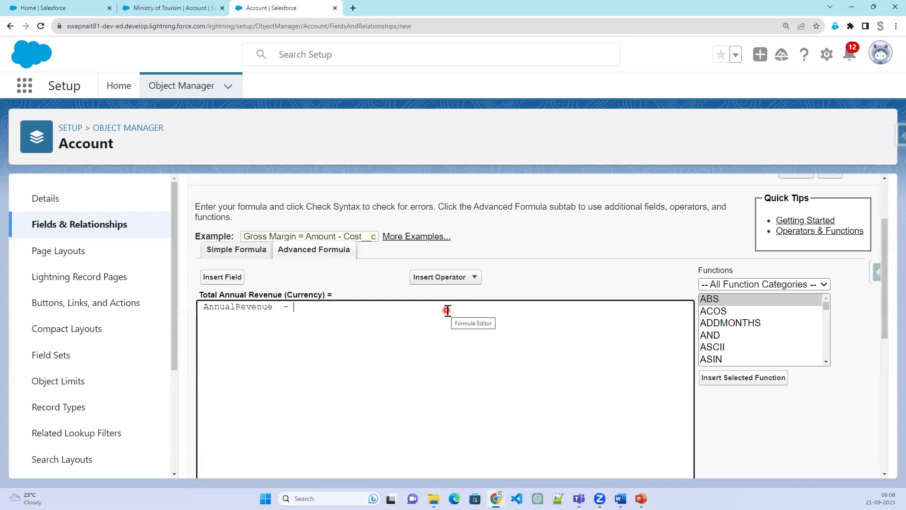
left_click(224, 279)
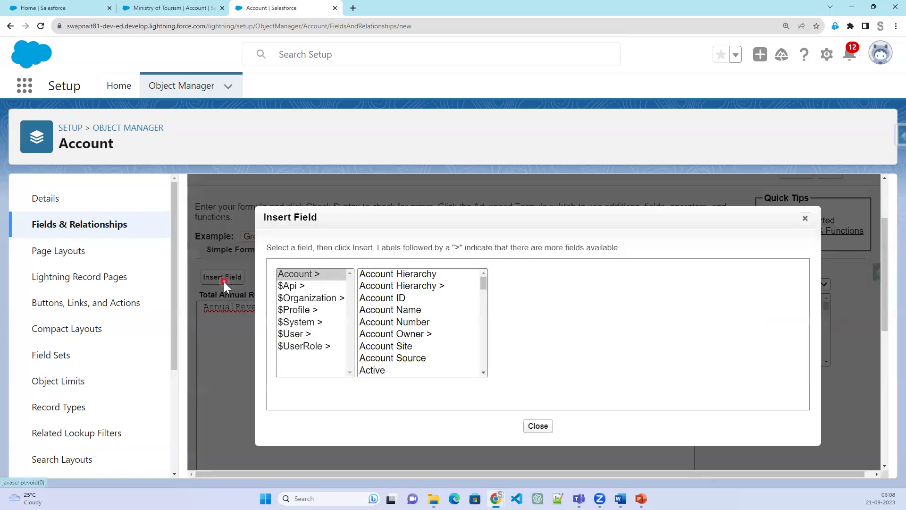
scroll(457, 347, "down", 15)
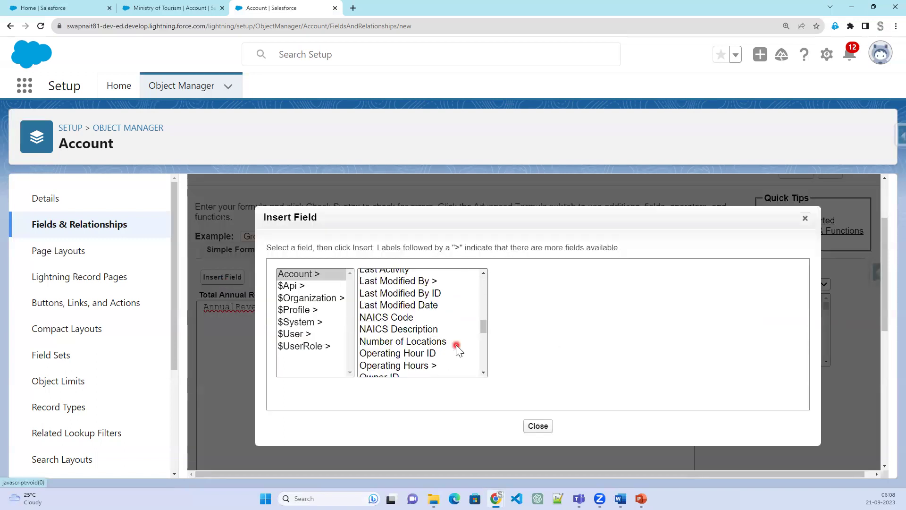
scroll(456, 345, "down", 5)
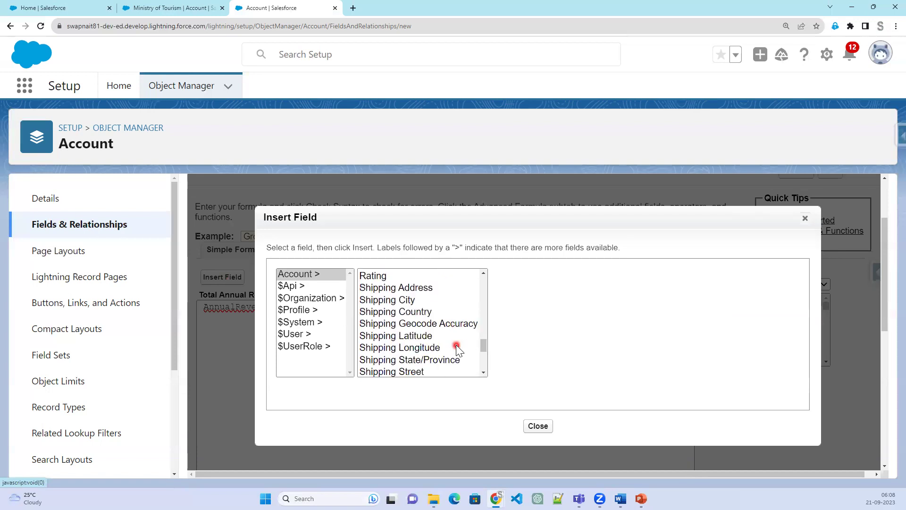
scroll(456, 345, "down", 1)
scroll(456, 345, "up", 4)
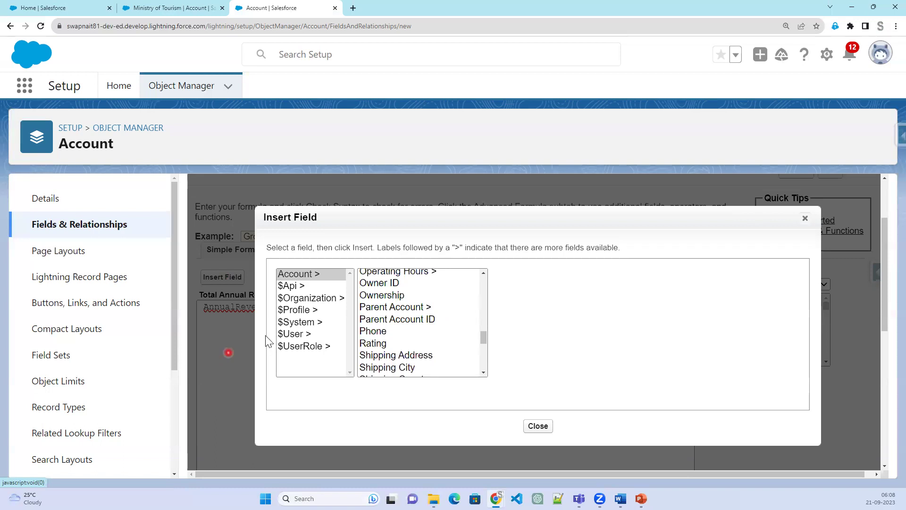
left_click(538, 427)
- Complete the formula as AnnualRevenue - 5500 and check its syntax
left_click(332, 311)
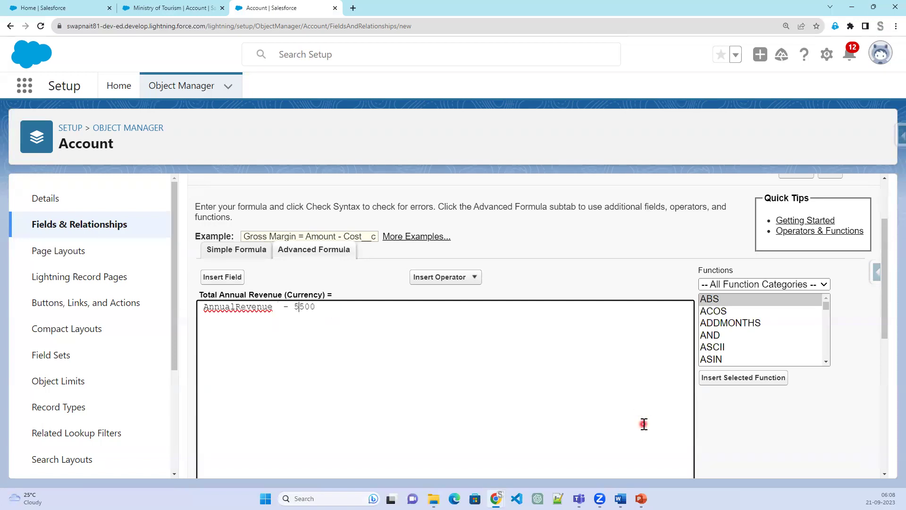
scroll(444, 433, "down", 4)
left_click(225, 391)
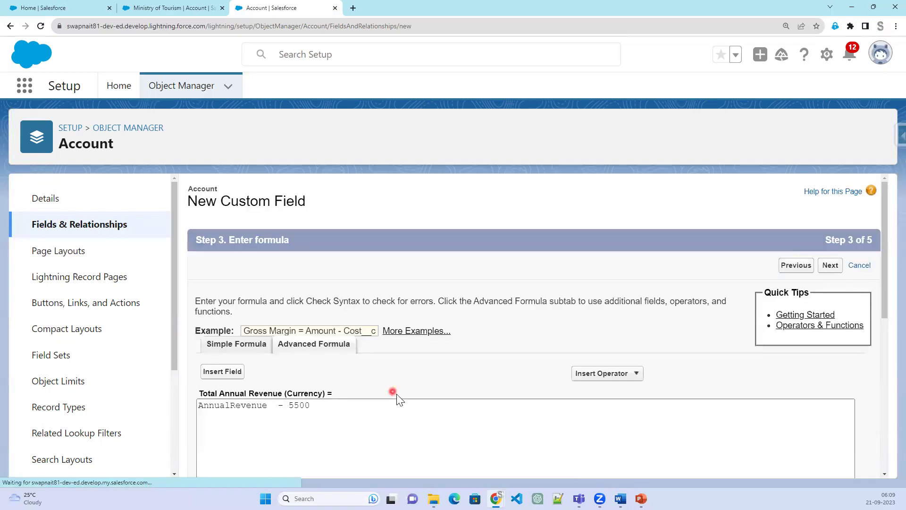
scroll(398, 399, "down", 7)
scroll(402, 407, "down", 2)
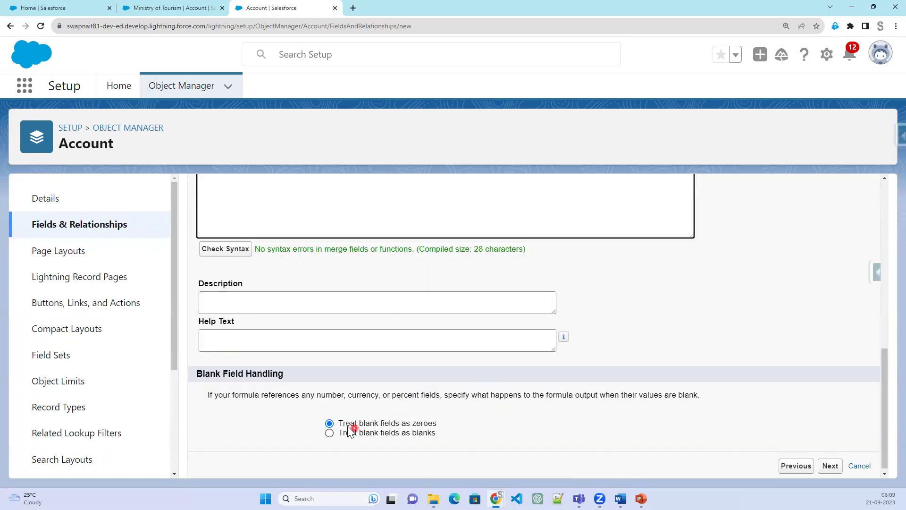
- Keep blank fields treated as zeroes and save the new field with the default field-level security and page layout settings
left_click_drag(339, 423, 465, 420)
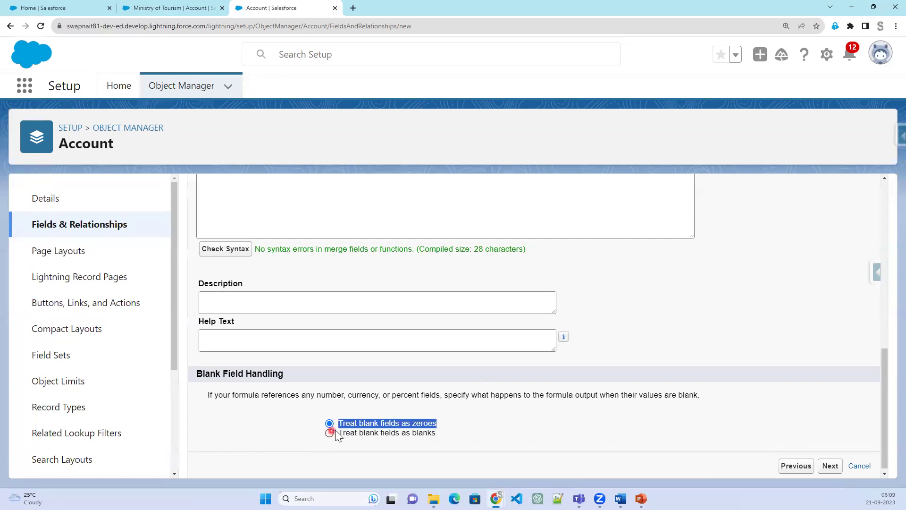
left_click_drag(338, 434, 452, 436)
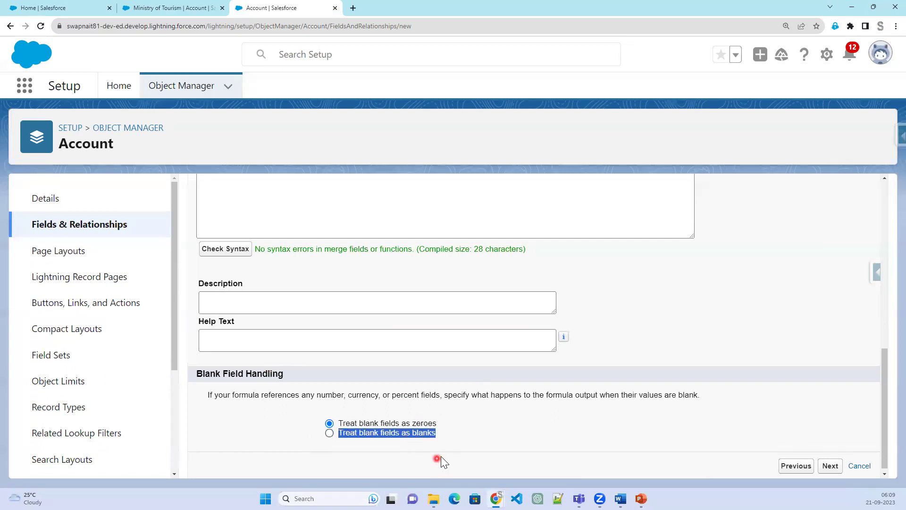
left_click(831, 467)
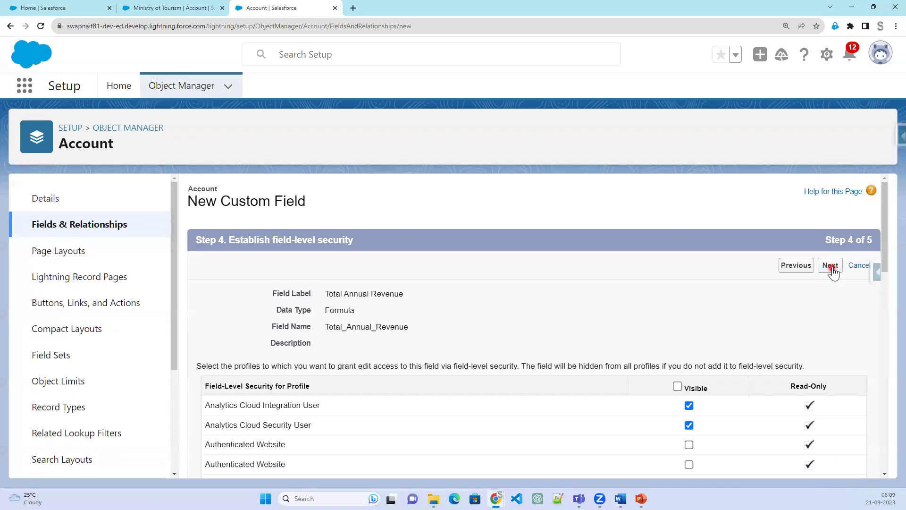
left_click(832, 267)
left_click(832, 267)
- Refresh the Ministry of Tourism account record and compare Annual Revenue with Total Annual Revenue in its details
left_click(151, 9)
left_click(40, 26)
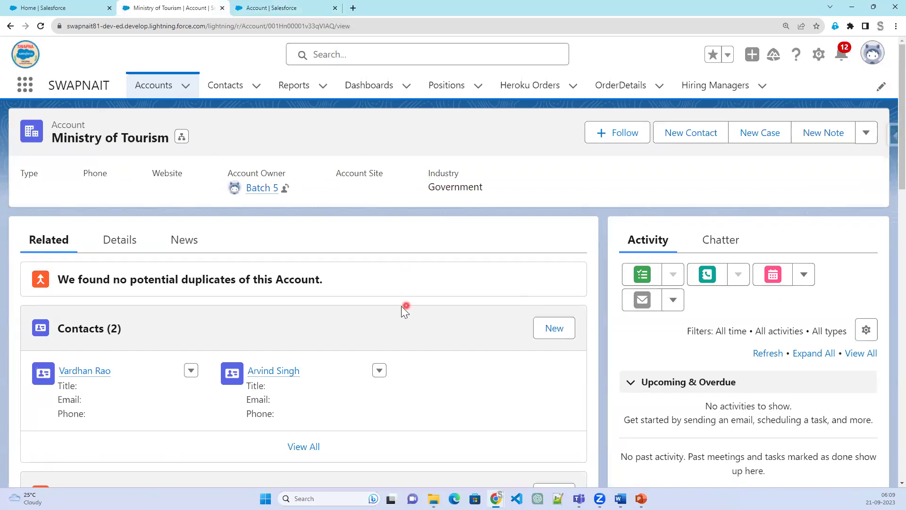
left_click(120, 241)
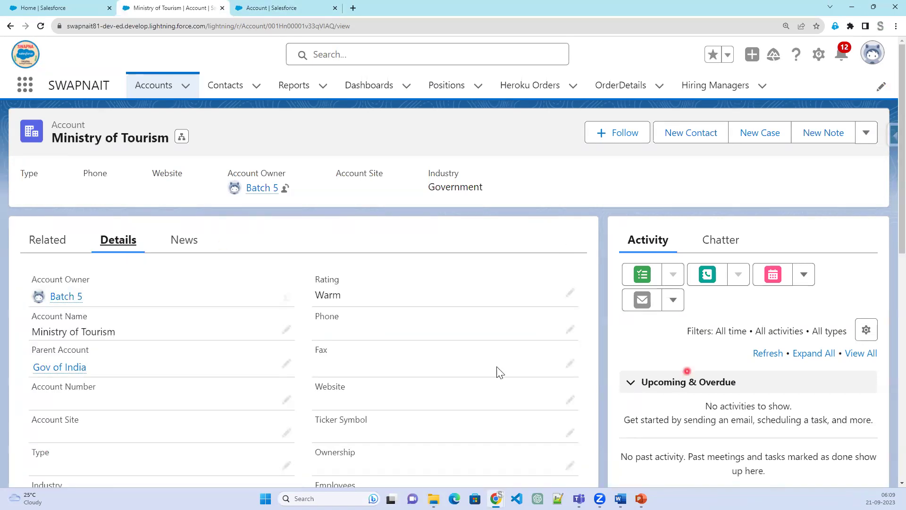
scroll(369, 387, "down", 4)
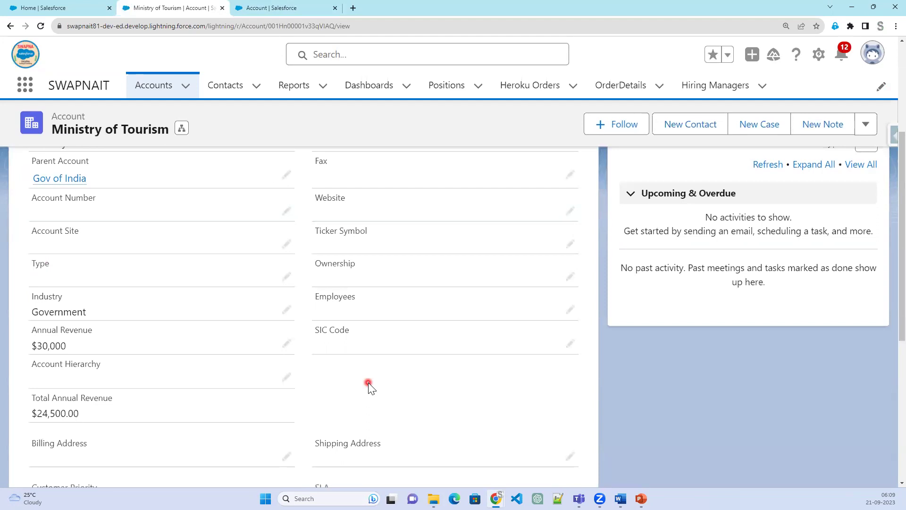
left_click(40, 29)
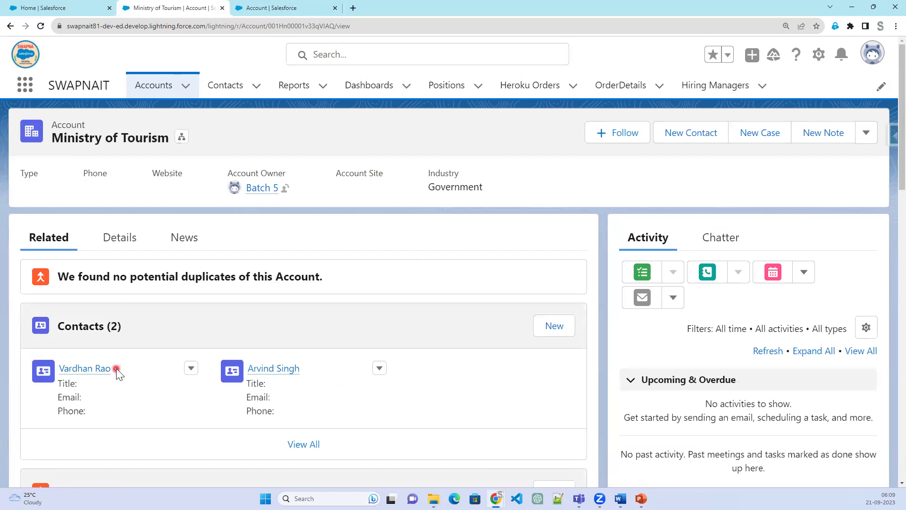
left_click(117, 243)
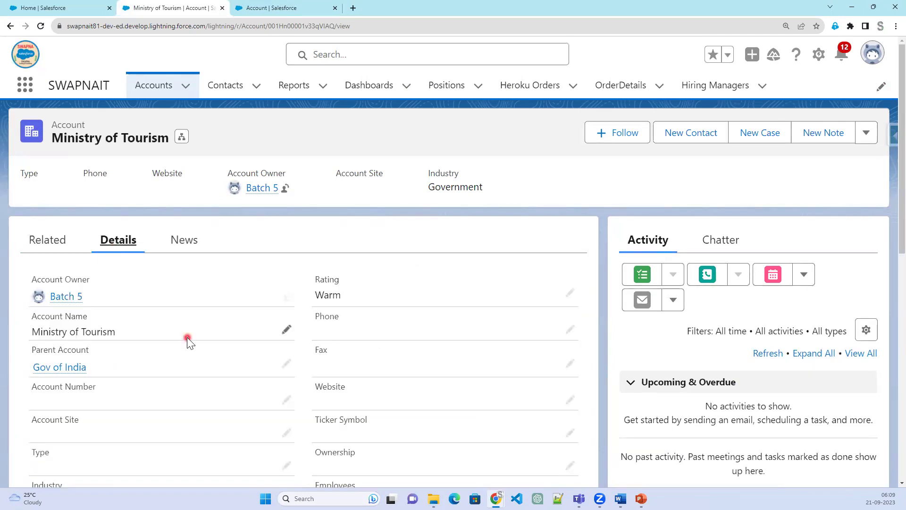
scroll(267, 411, "down", 2)
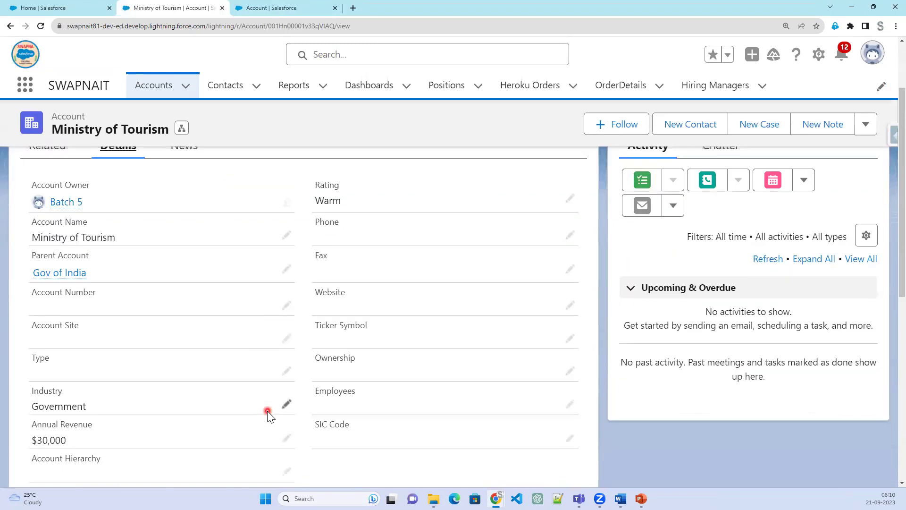
scroll(267, 411, "down", 2)
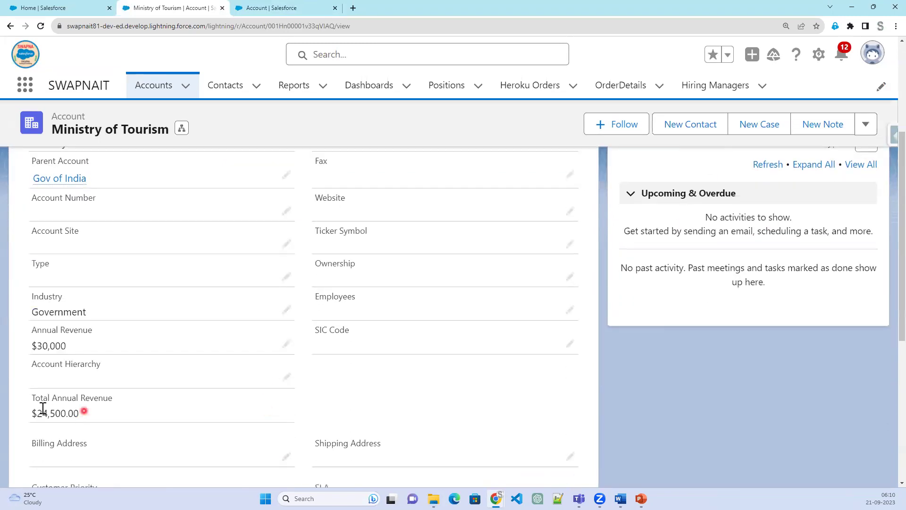
left_click_drag(31, 398, 136, 399)
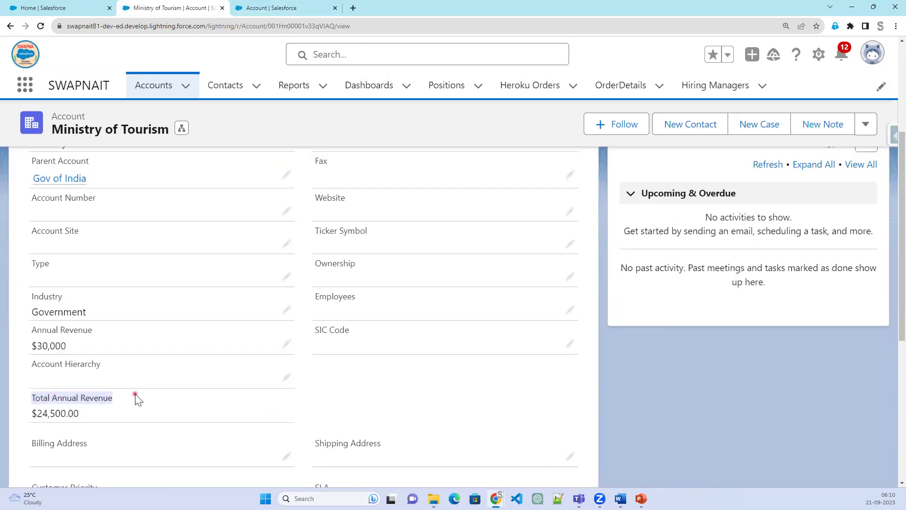
triple_click(279, 415)
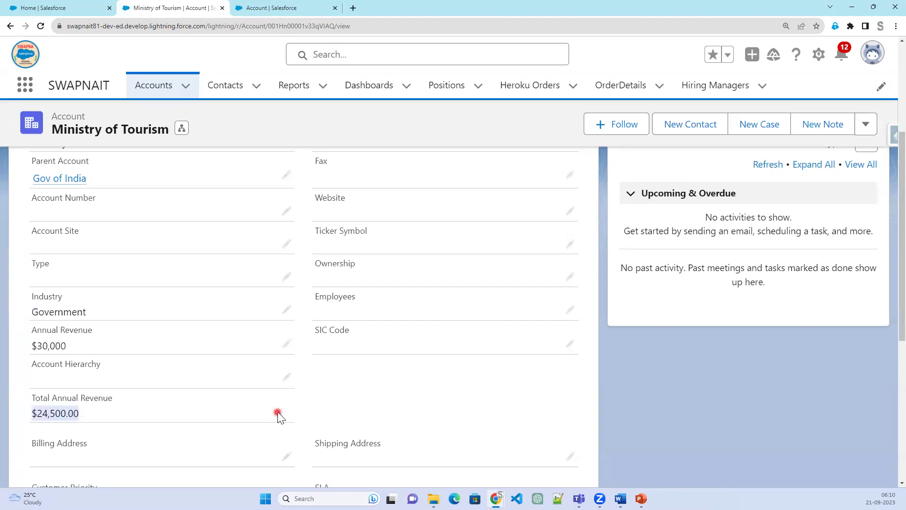
- Set the Ministry of Tourism account's Annual Revenue to 60000 and save the record
left_click(287, 346)
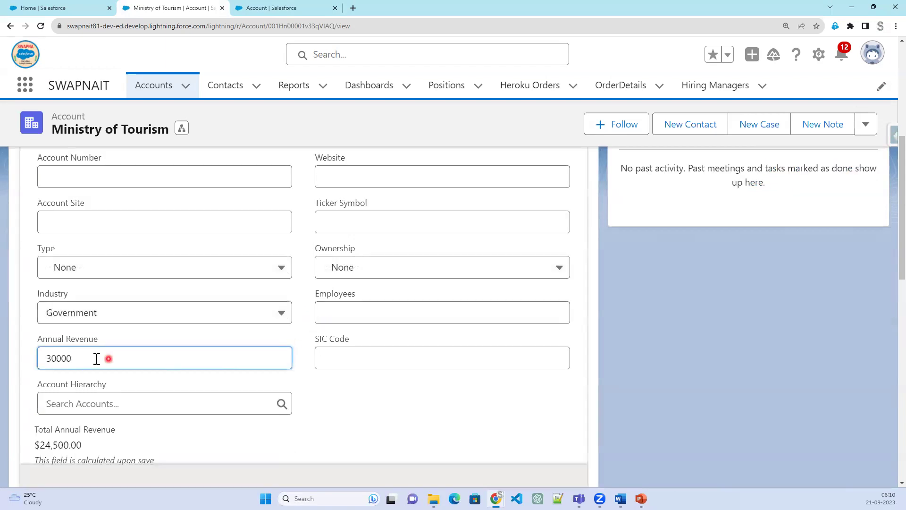
scroll(324, 344, "down", 2)
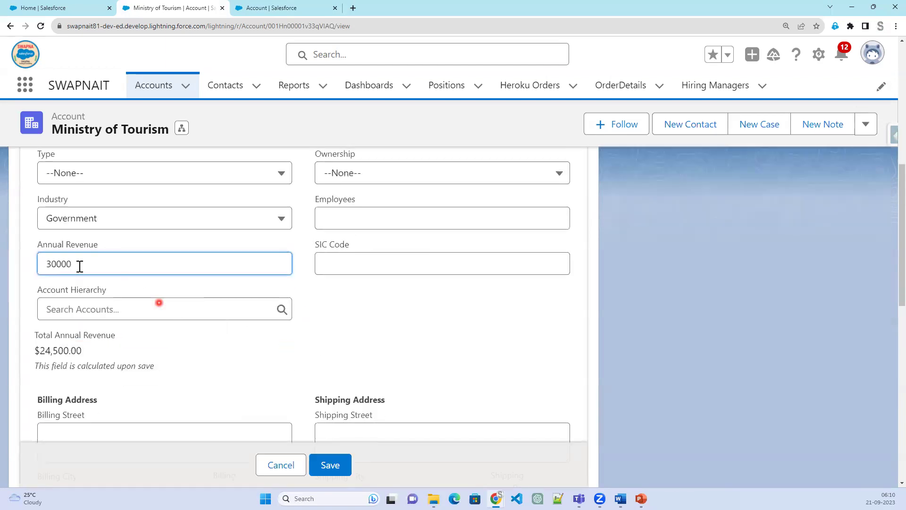
left_click(50, 265)
type("6")
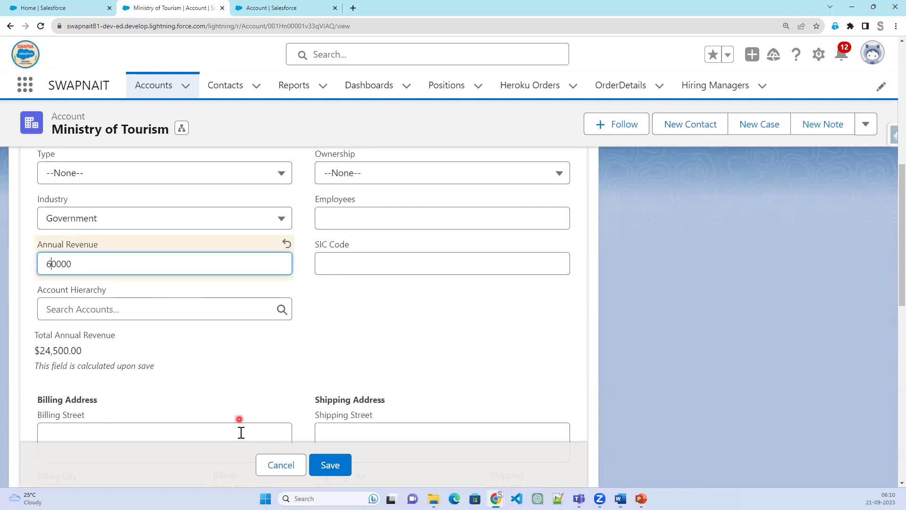
left_click(331, 465)
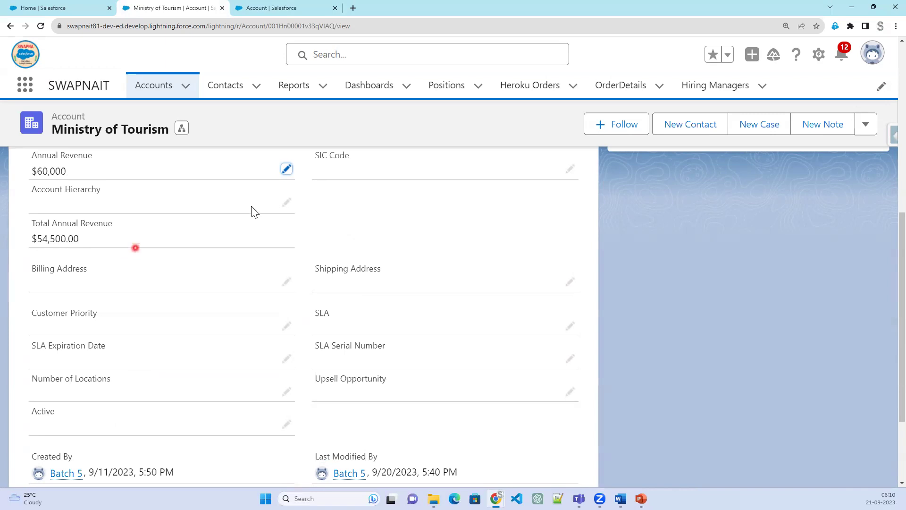
left_click(275, 191)
- Switch to the Account object's Fields & Relationships list and examine the data type of Total Annual Revenue
left_click(283, 9)
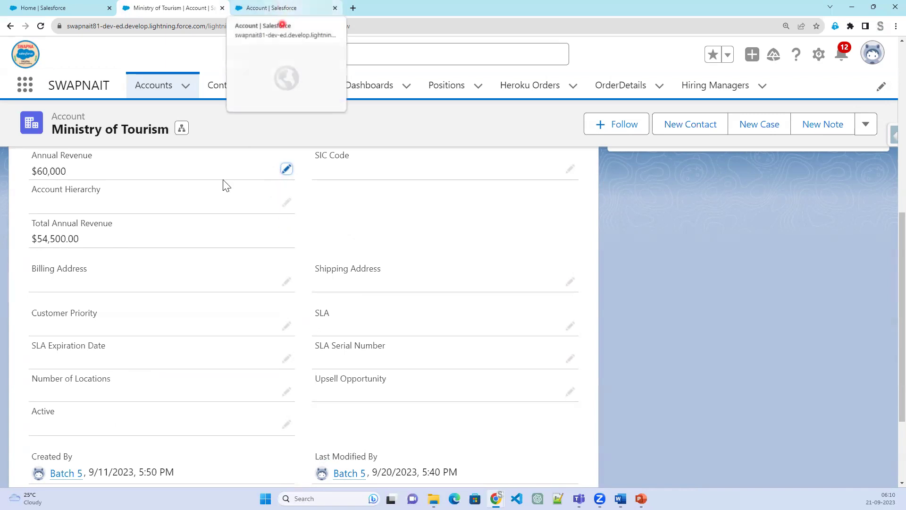
left_click(262, 6)
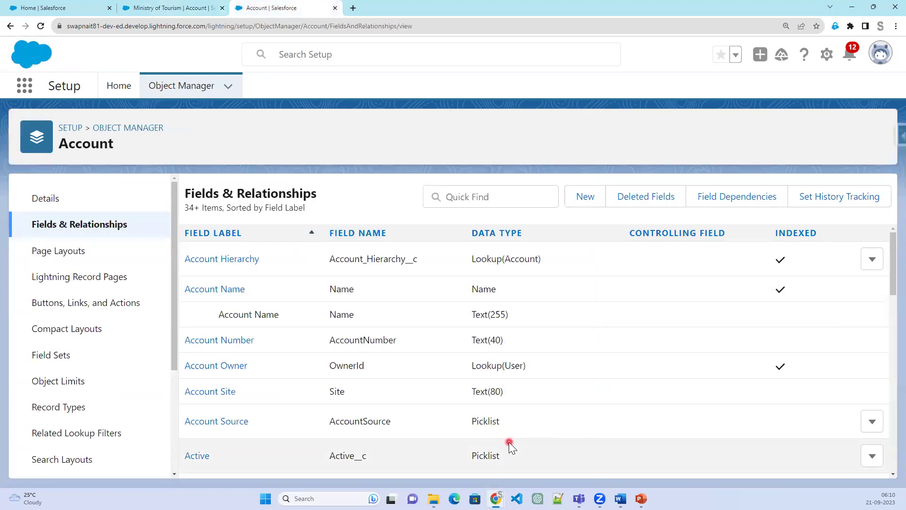
scroll(509, 441, "down", 5)
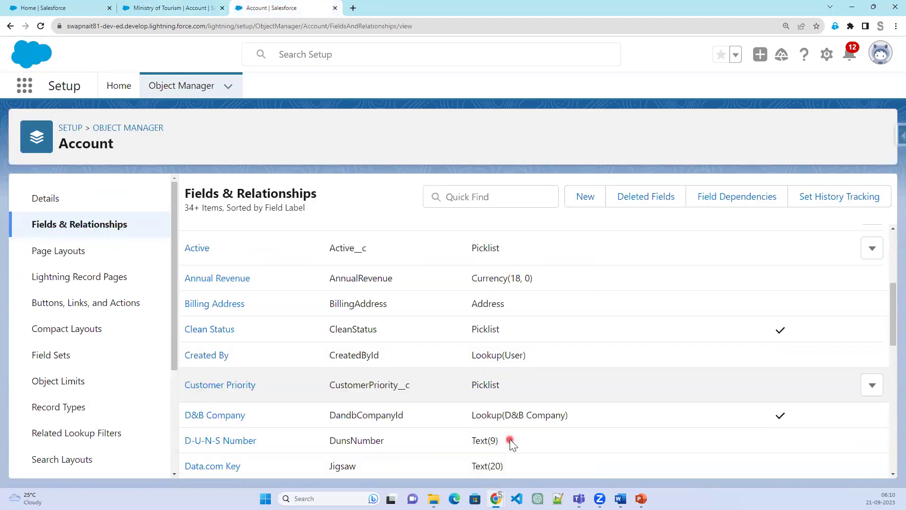
scroll(510, 439, "down", 4)
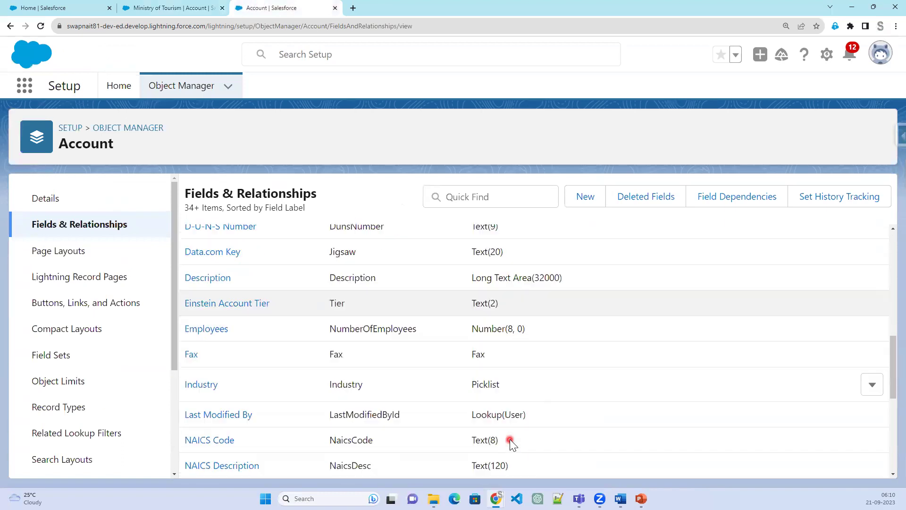
scroll(510, 439, "down", 5)
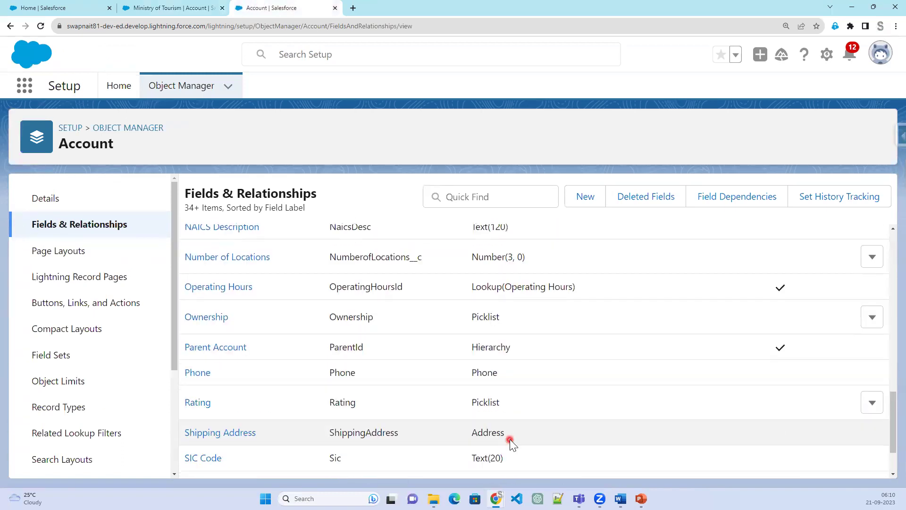
scroll(510, 439, "down", 4)
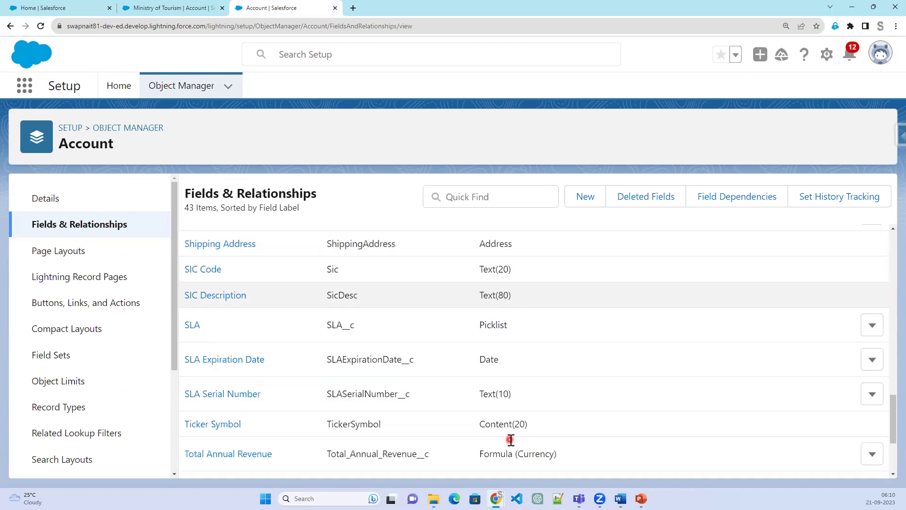
left_click_drag(514, 406, 529, 405)
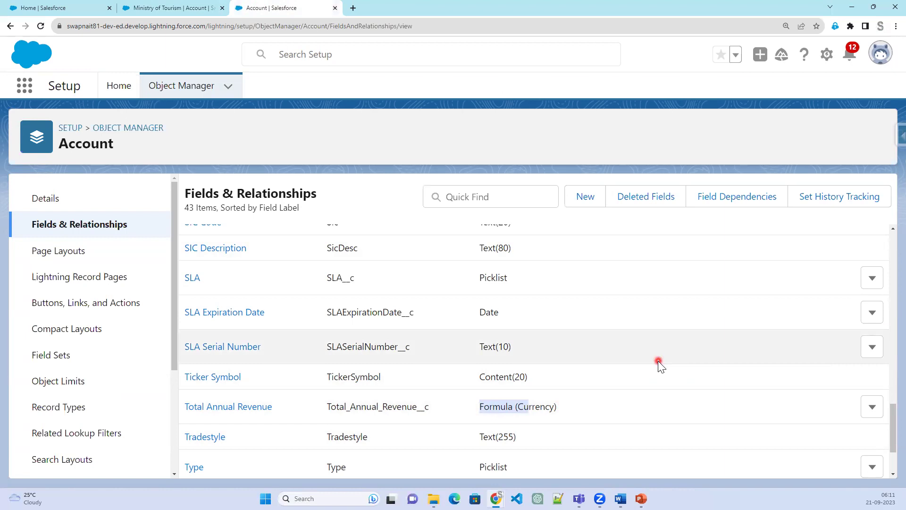
- Return to the SWAPNAIT app and open the Opportunities list by searching the app launcher for "opp"
left_click(184, 86)
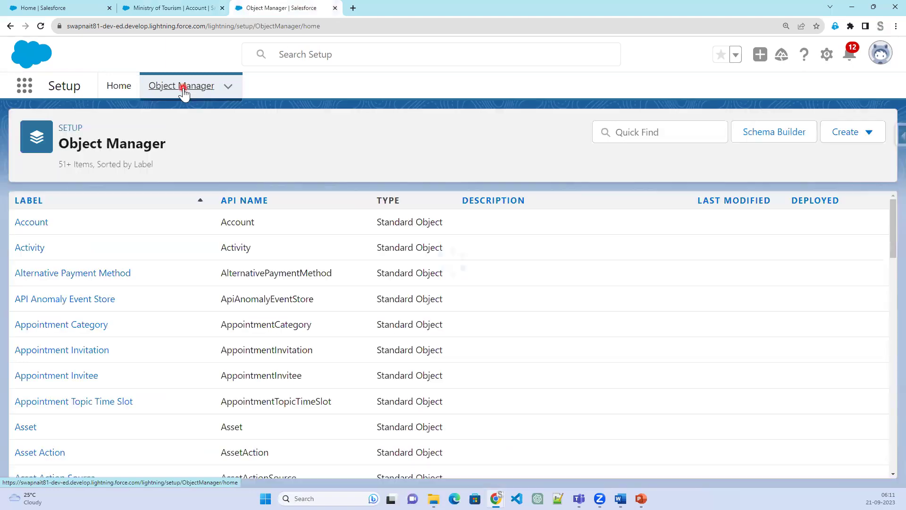
left_click(172, 10)
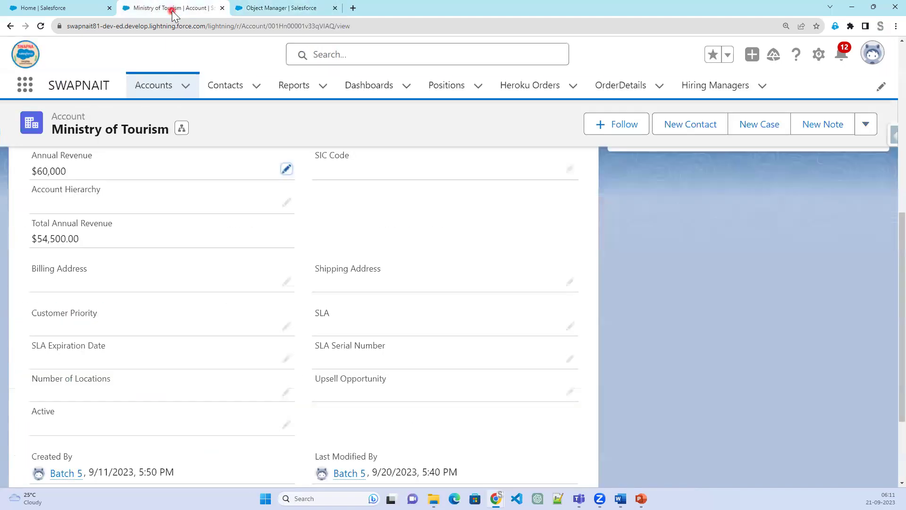
left_click(743, 87)
left_click(37, 84)
left_click(30, 85)
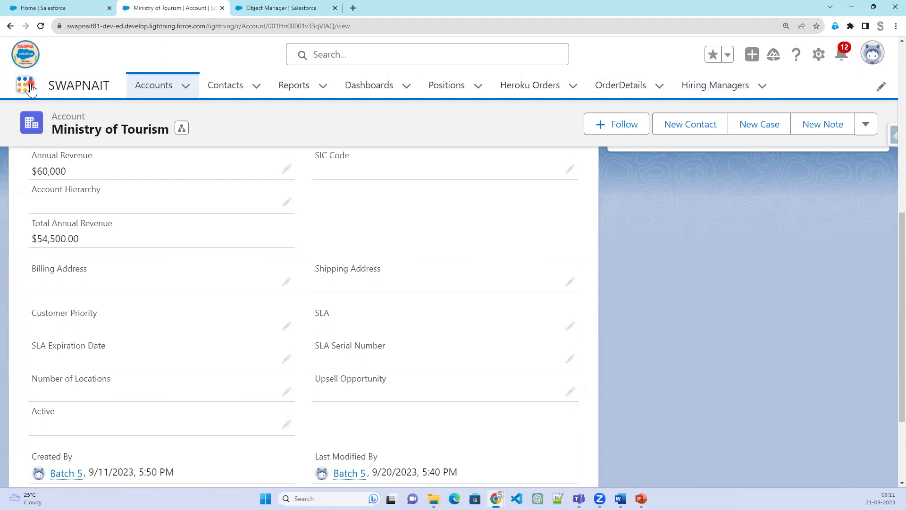
left_click(73, 122)
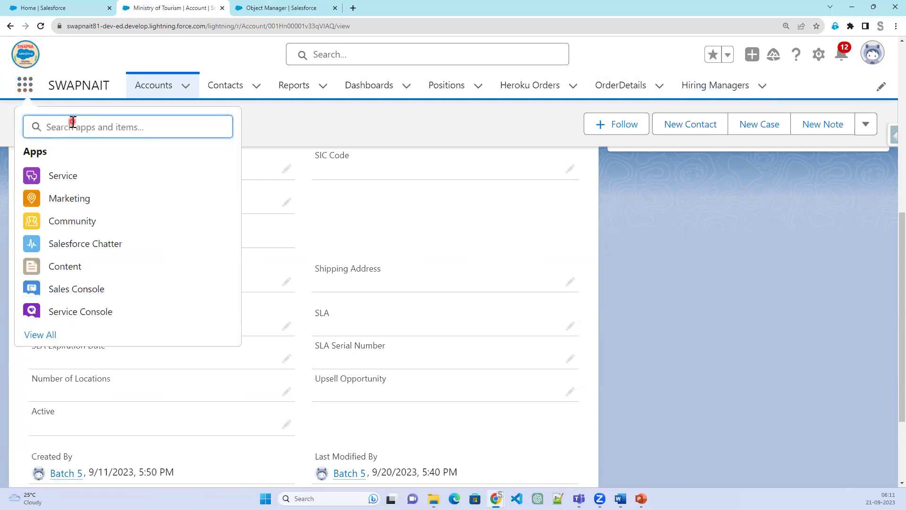
left_click(92, 127)
type("opp")
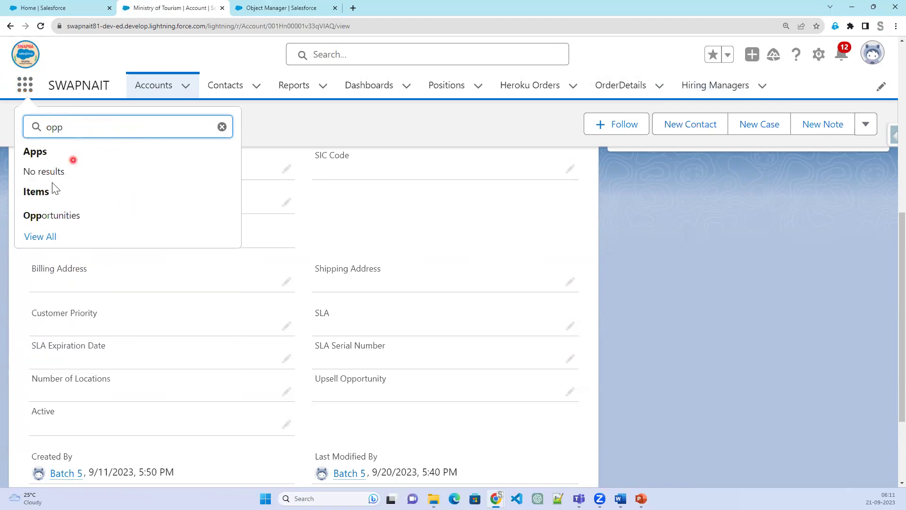
left_click(38, 219)
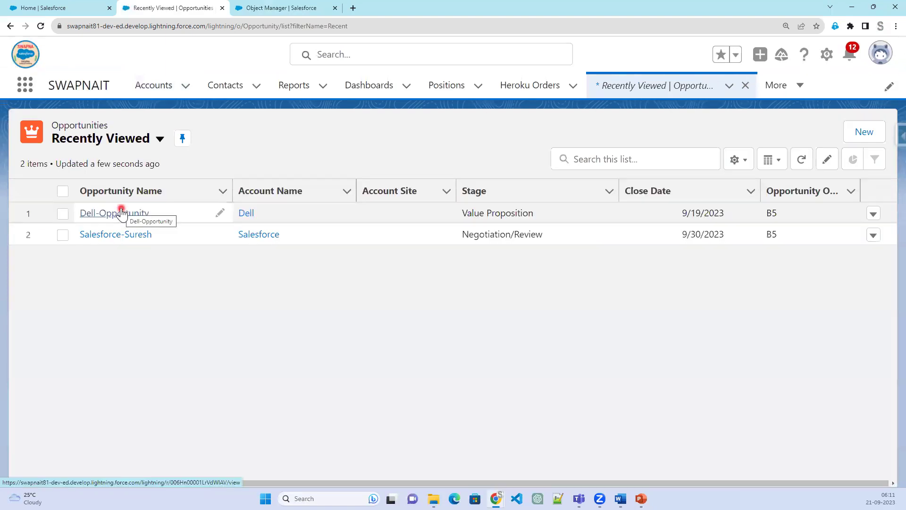
- Open Dell-Opportunity and examine its details and related products
left_click(110, 215)
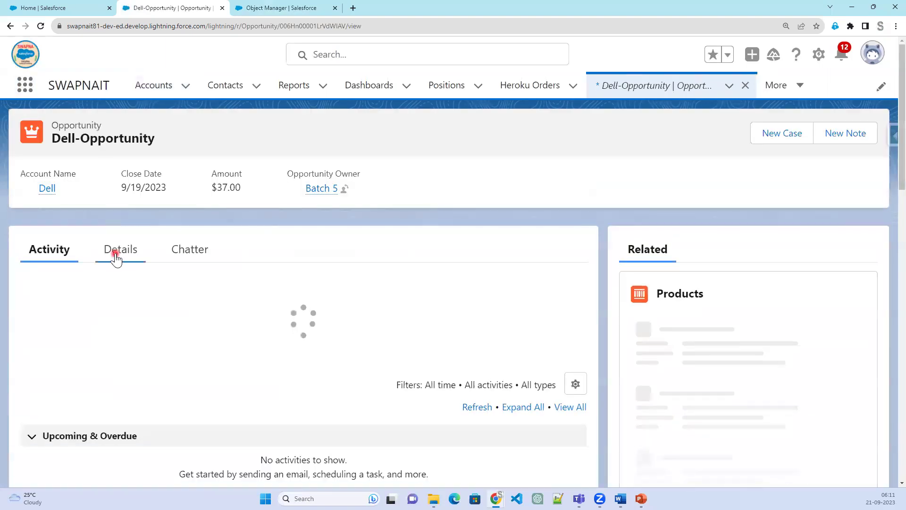
left_click(115, 257)
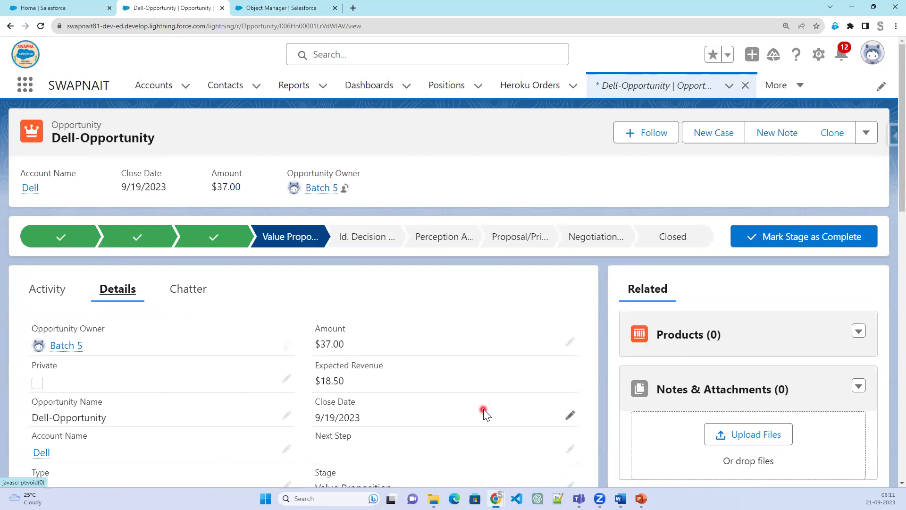
scroll(484, 409, "down", 3)
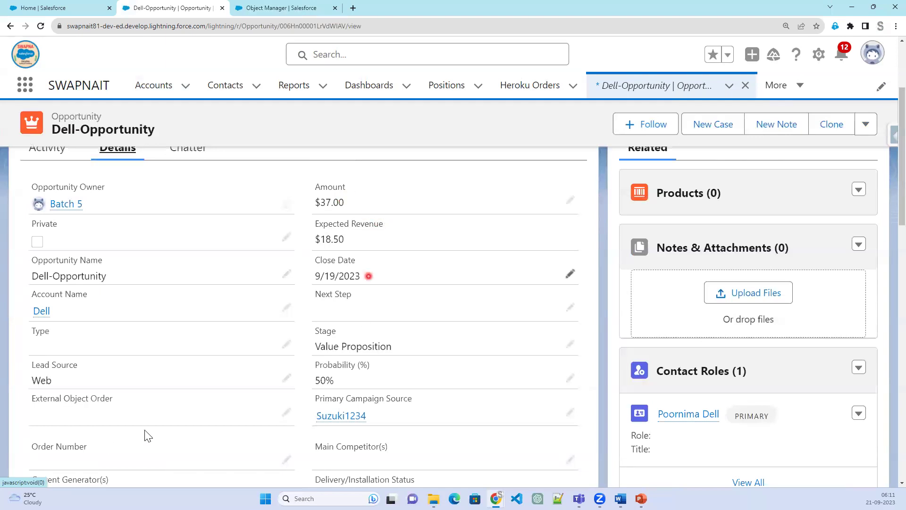
scroll(245, 450, "down", 1)
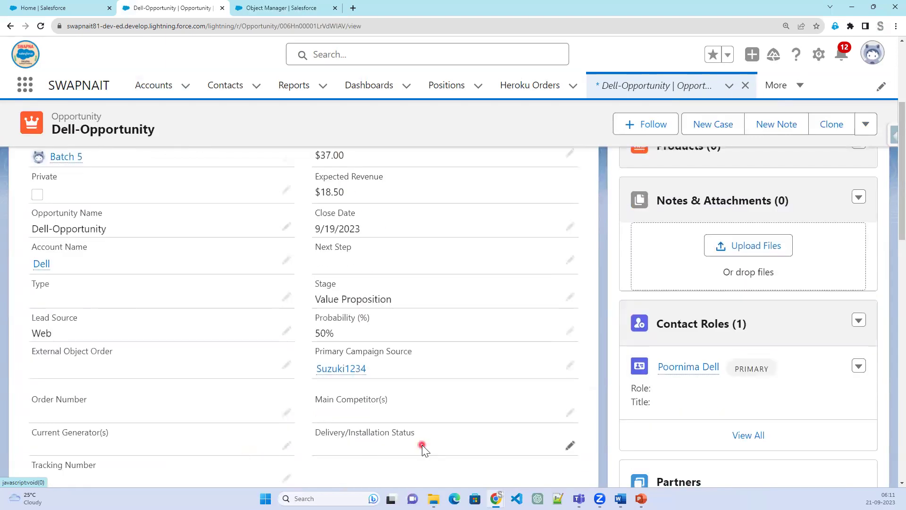
scroll(423, 445, "up", 2)
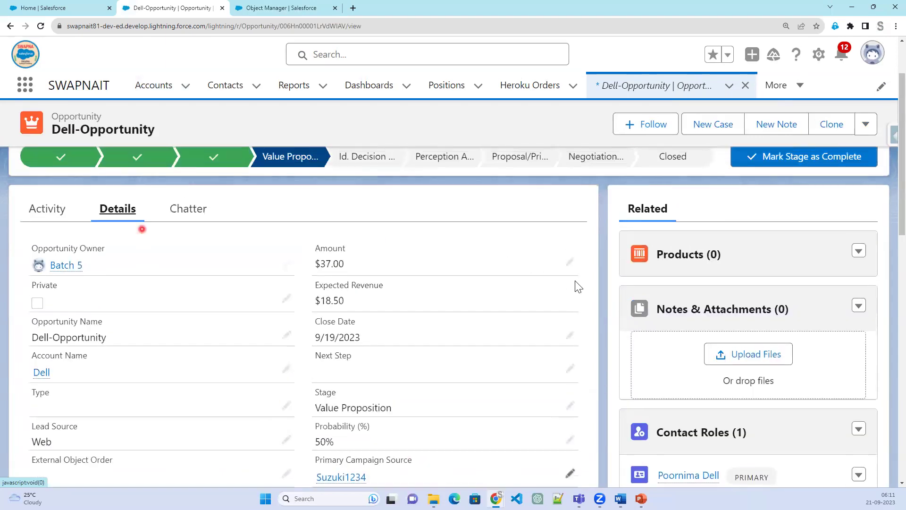
scroll(579, 286, "up", 1)
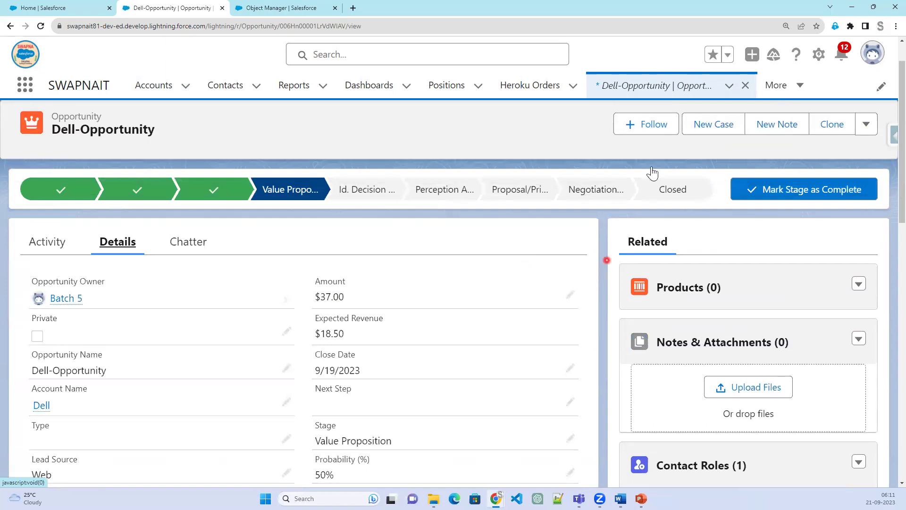
- Return to the Opportunities list, open the Salesforce account's opportunity and open its Suzuki1234 product line
left_click(22, 87)
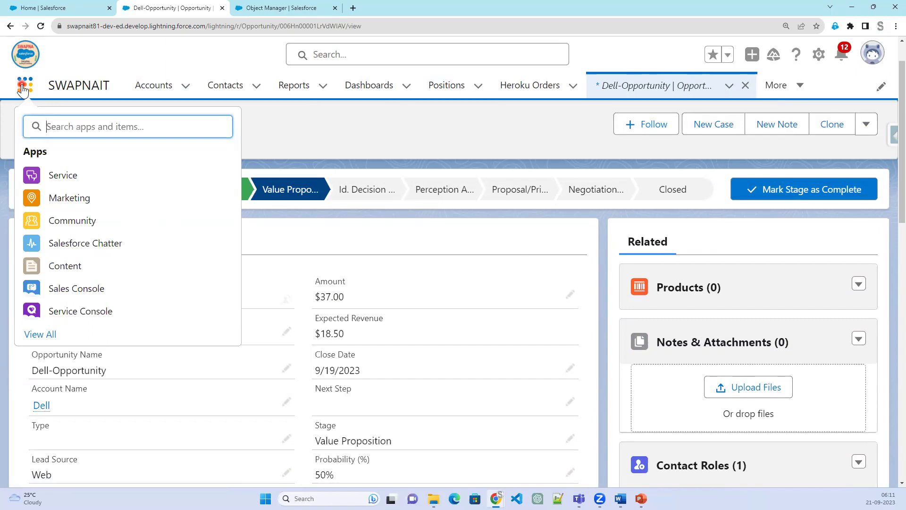
left_click(652, 86)
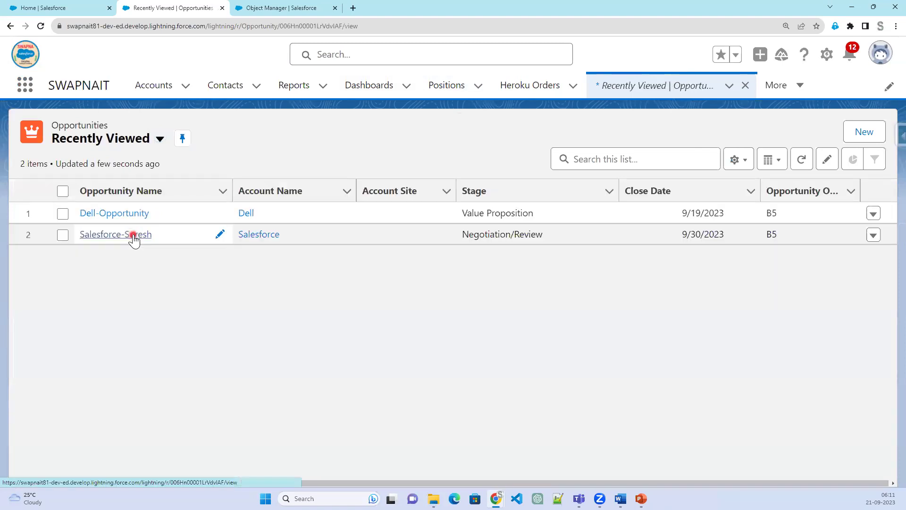
left_click(134, 235)
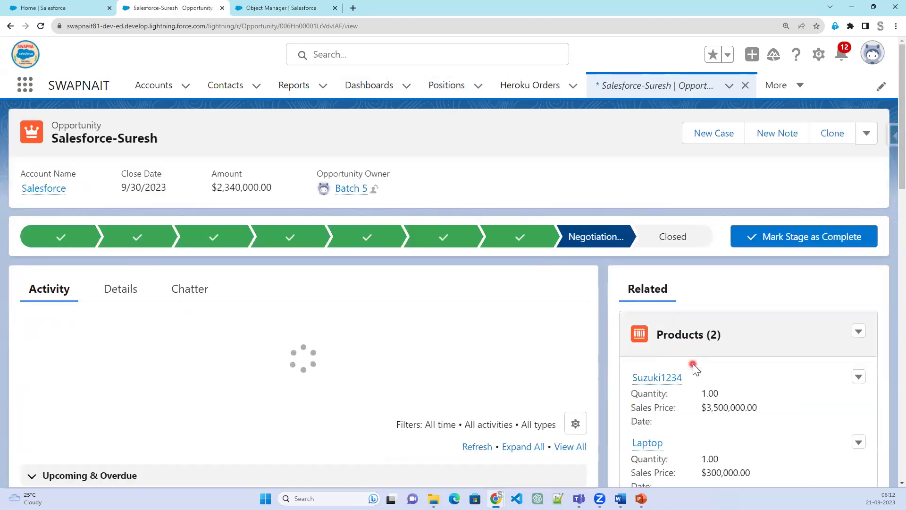
left_click(657, 379)
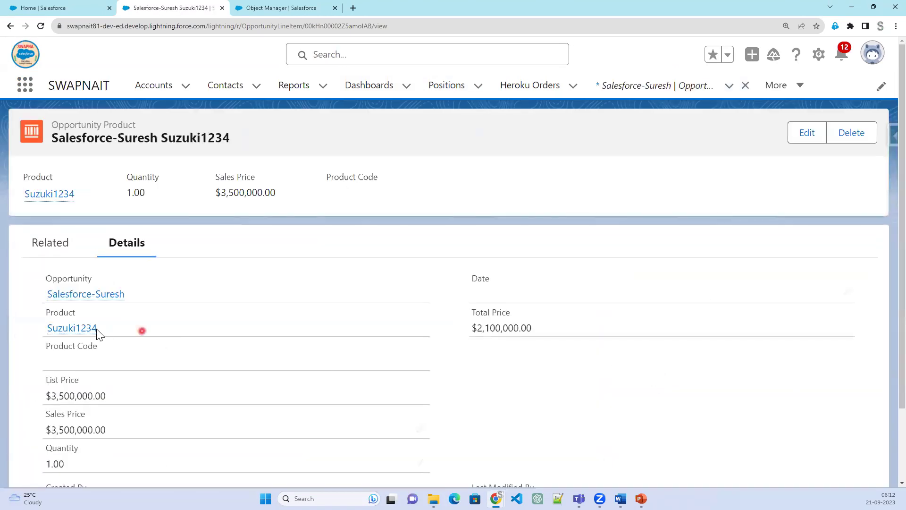
- Examine the Sales Price, Quantity and Total Price fields in the opportunity product's details
scroll(137, 384, "down", 1)
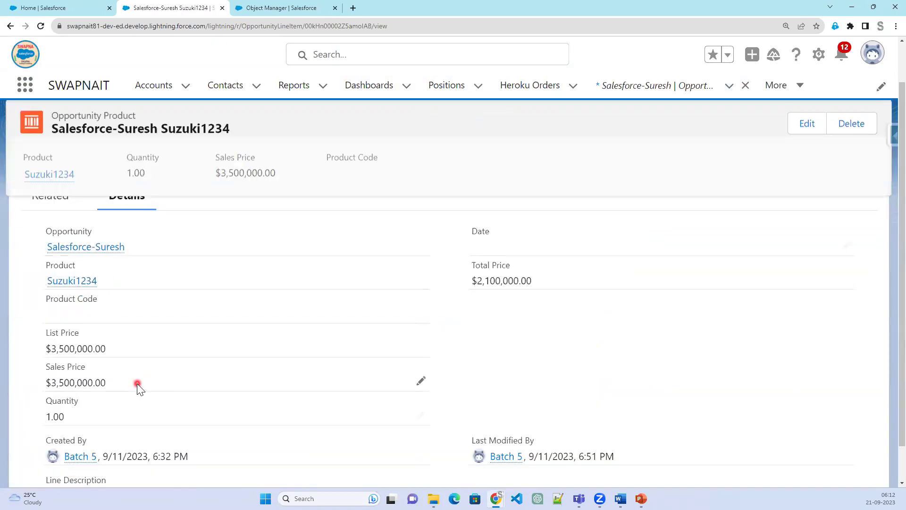
left_click_drag(76, 419, 39, 401)
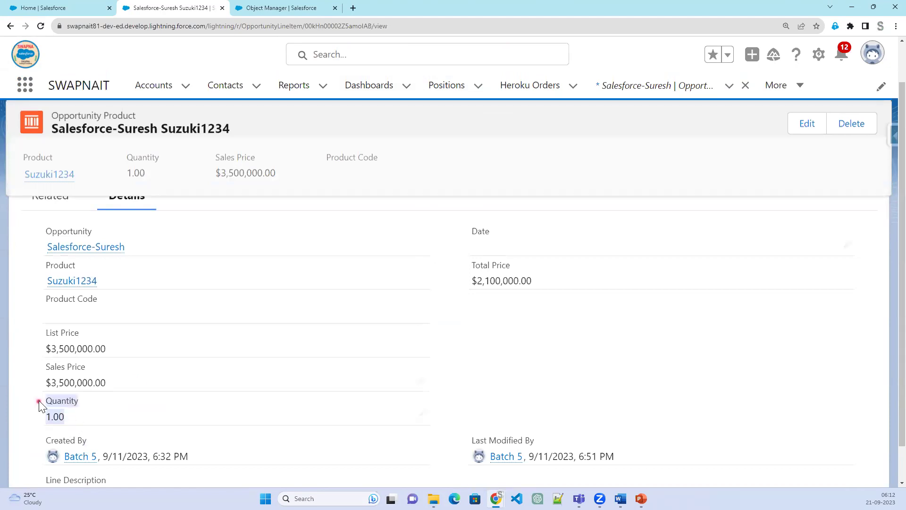
left_click(541, 282)
left_click_drag(541, 283, 440, 258)
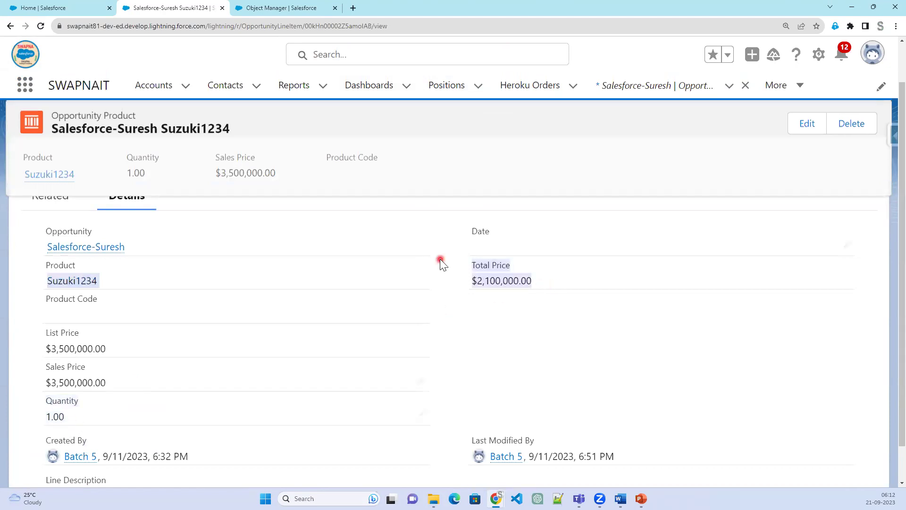
left_click_drag(87, 427, 28, 407)
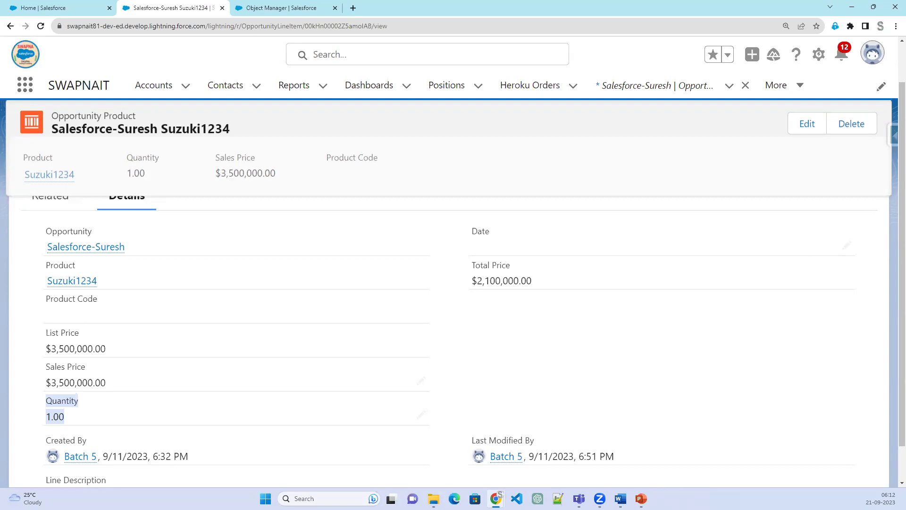
- Add a text annotation below Total Price reading "Total Price is less than 10,000"
left_click(502, 338)
type("Total")
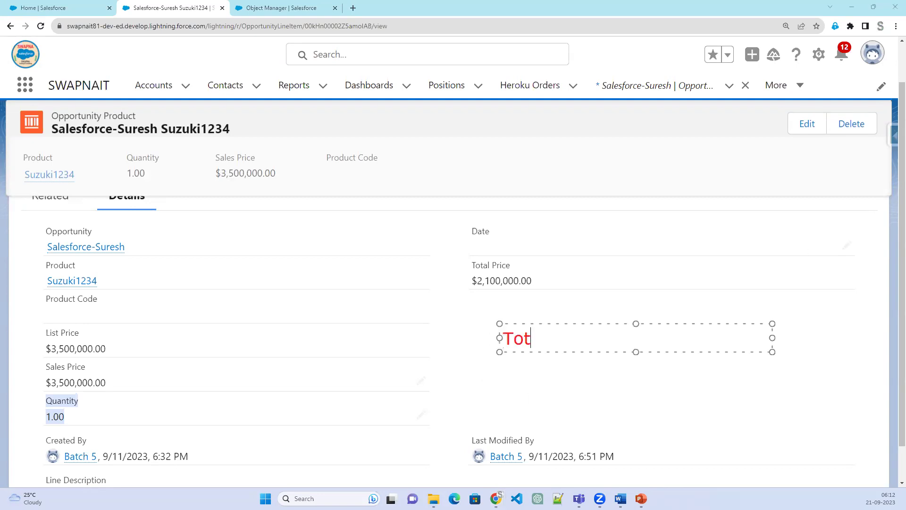
type(" Price is ")
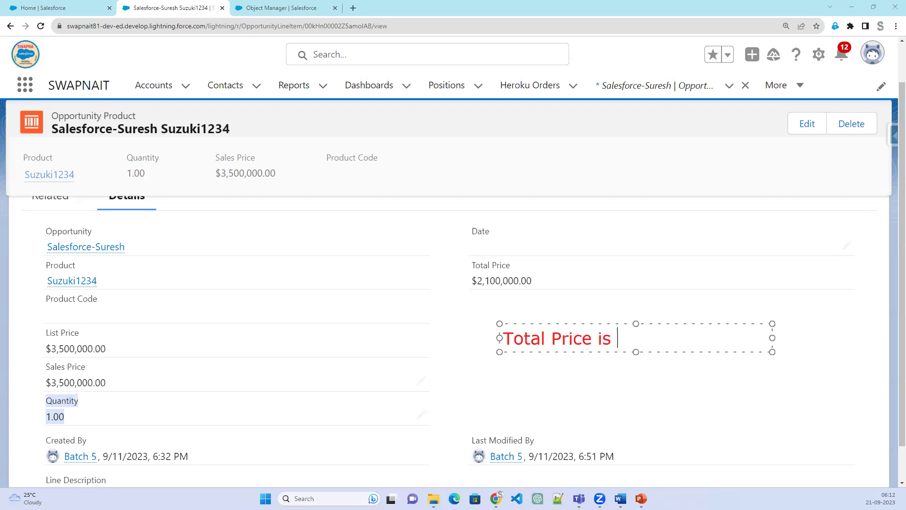
type("less than ")
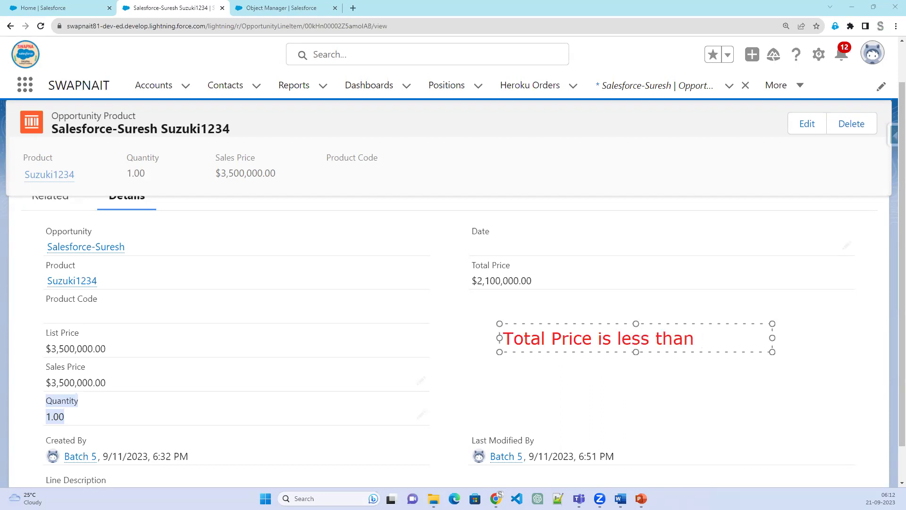
type("10,000")
key("Return")
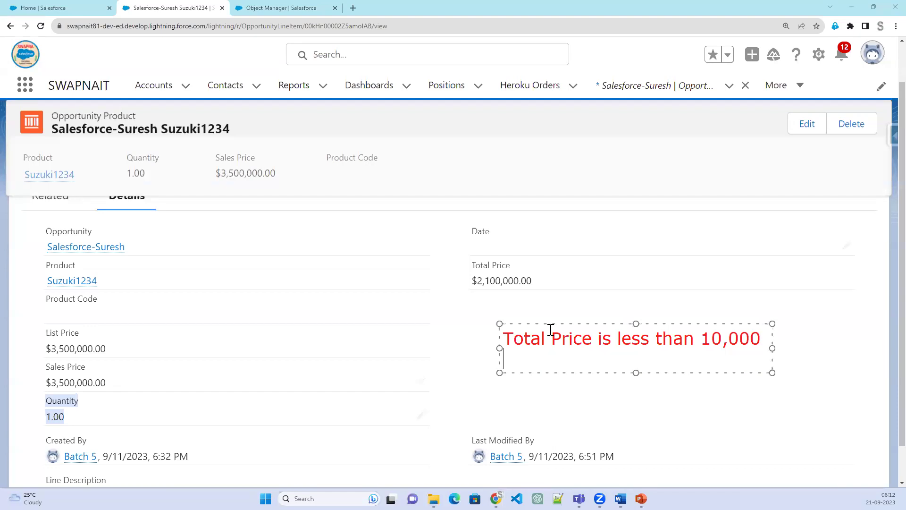
- Extend the annotation with the condition "Quantity is less than 5" and the outcome line "==> small"
type("Qual")
key("BackSpace")
type("ni")
key("BackSpace")
type("tity is ")
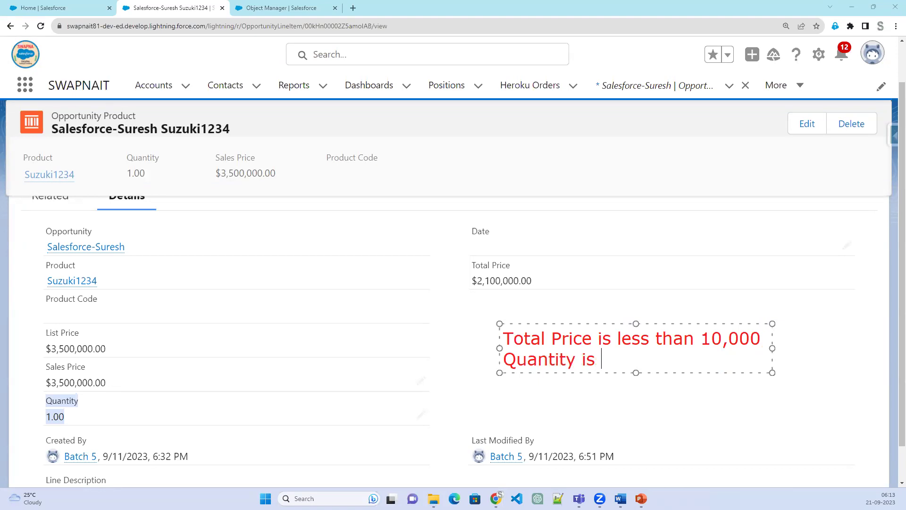
type("less than ")
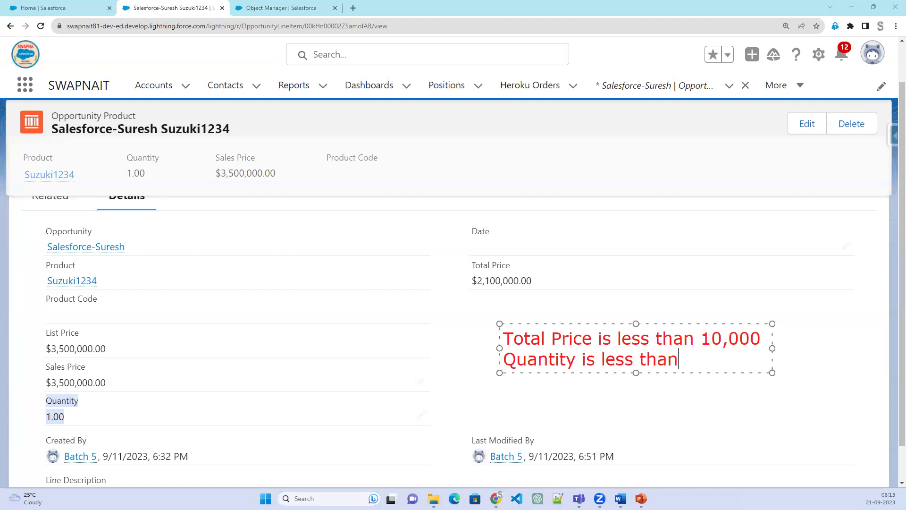
type("5")
key("Return")
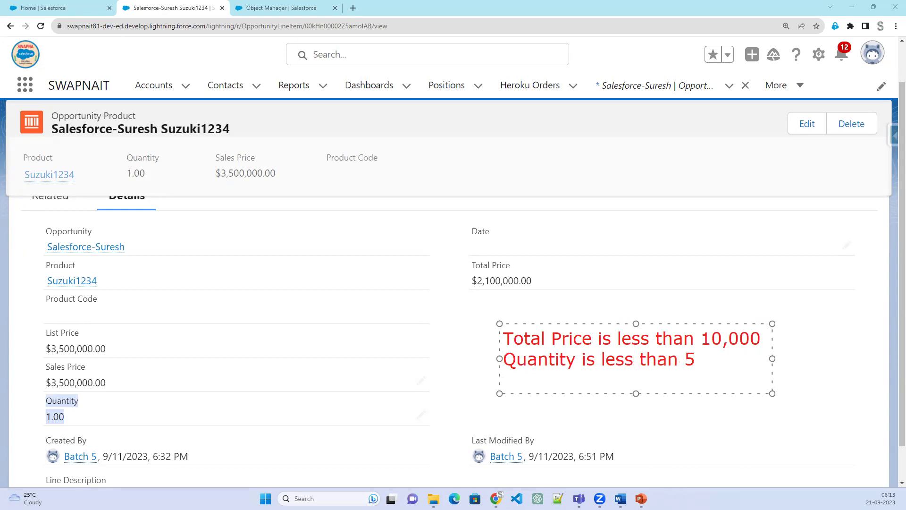
type("==> small")
key("Return")
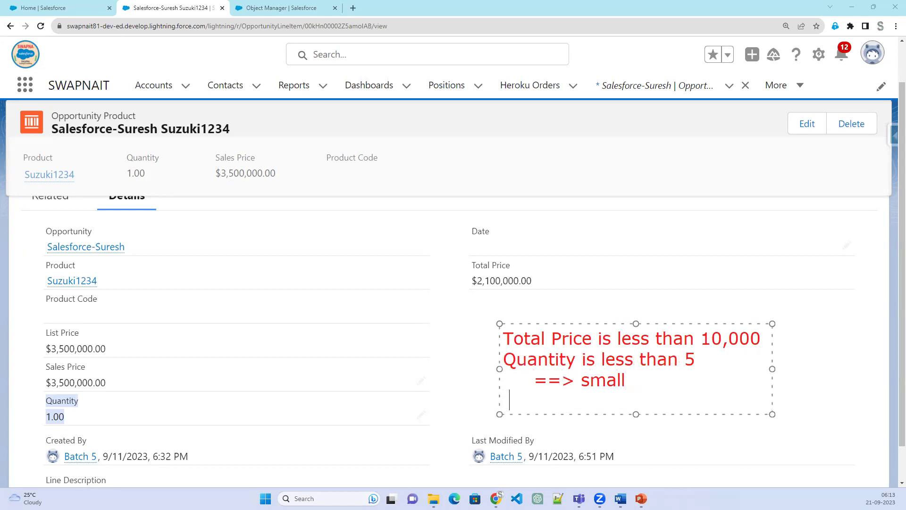
- Complete the annotation's outcome lines as "==> small Product" and "==> Important Product", then clear the annotation from the screen
type("==>")
key("Right")
key("Right")
key("Right")
type("Product      ==> ")
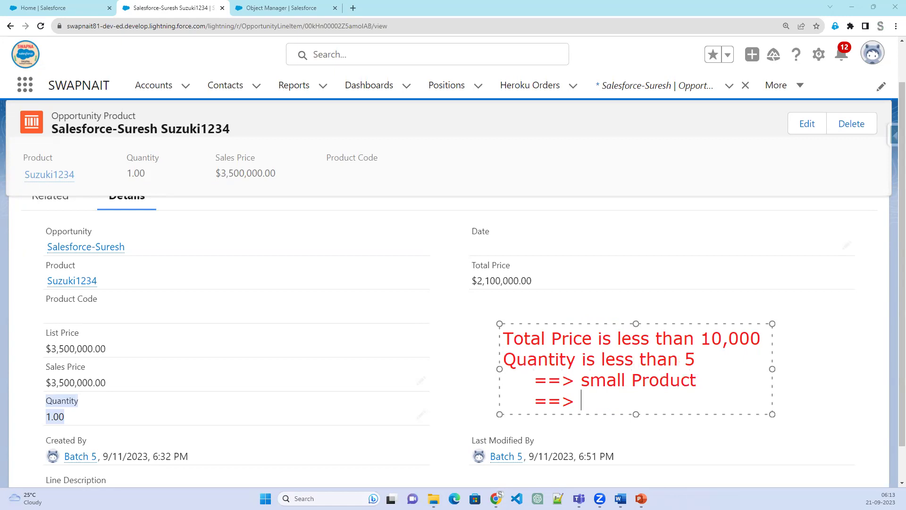
type("Importan")
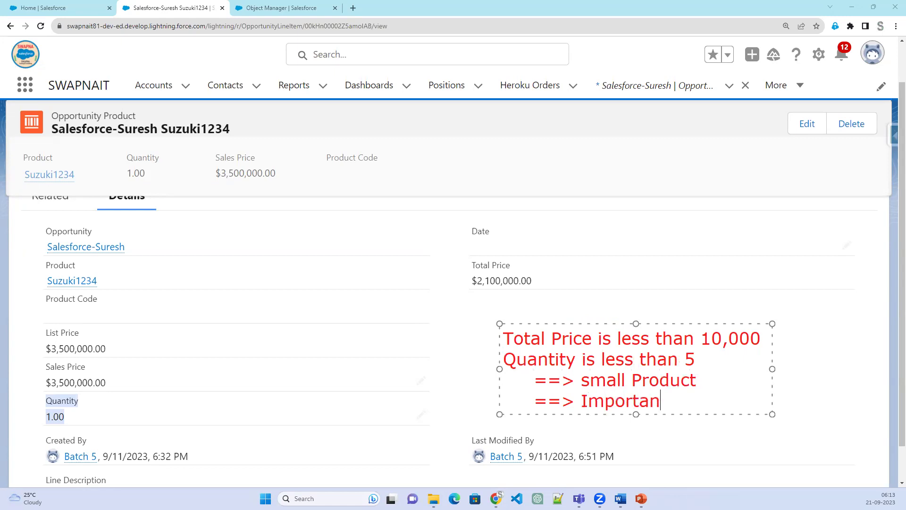
type("t Product")
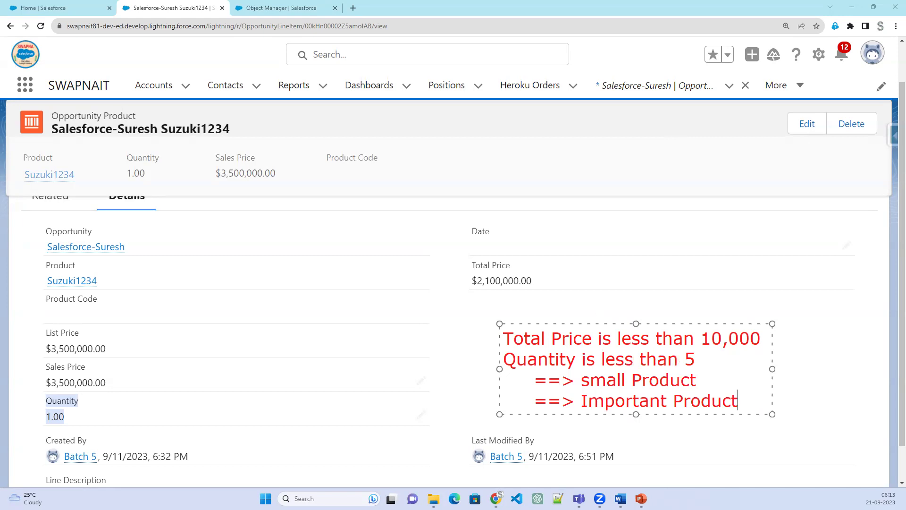
left_click(513, 66)
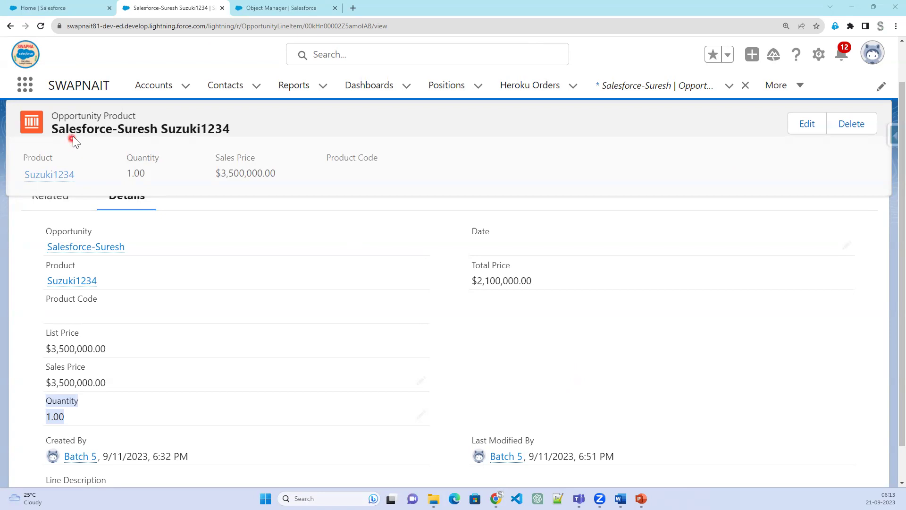
- Open the Opportunity Product object's fields in setup and start a new custom field of type Formula
left_click(819, 55)
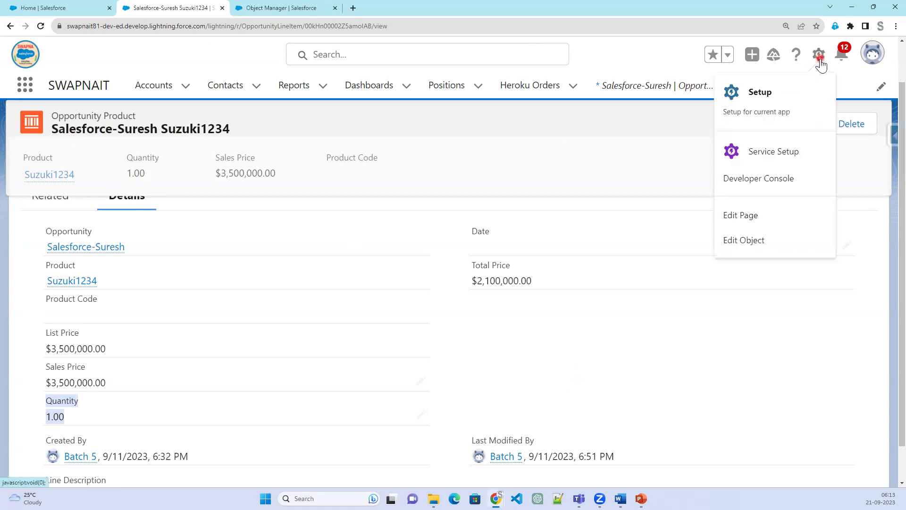
left_click(746, 242)
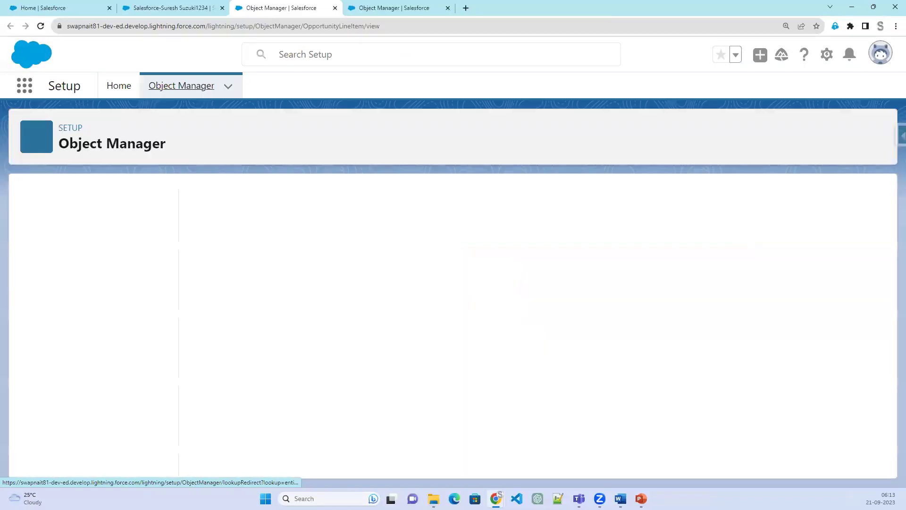
left_click(77, 226)
left_click(76, 424)
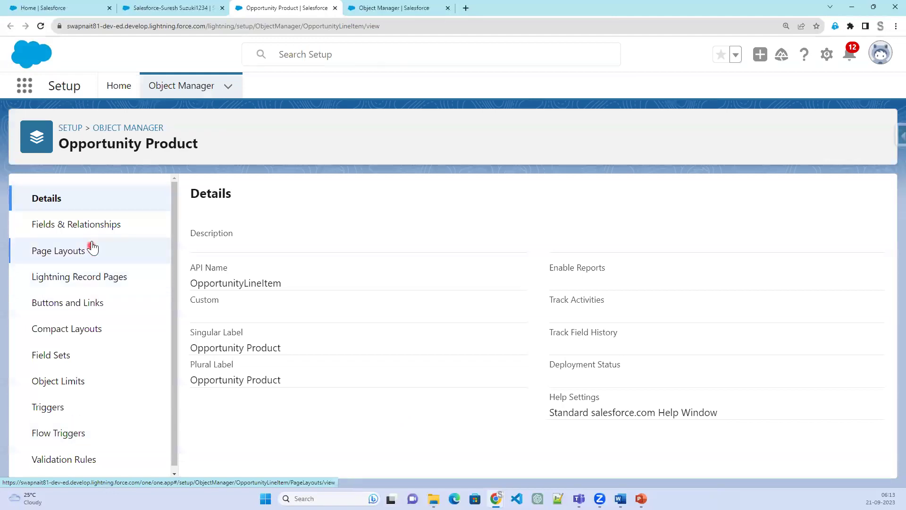
left_click(93, 227)
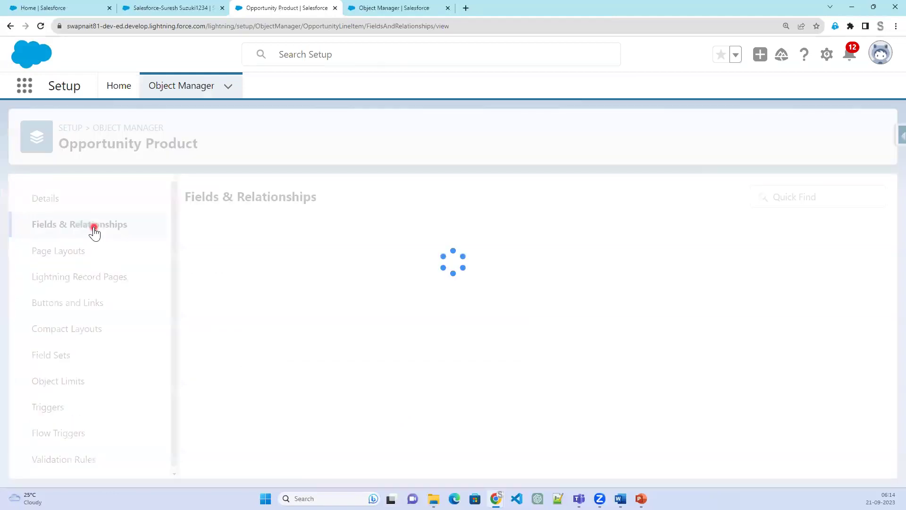
left_click(694, 199)
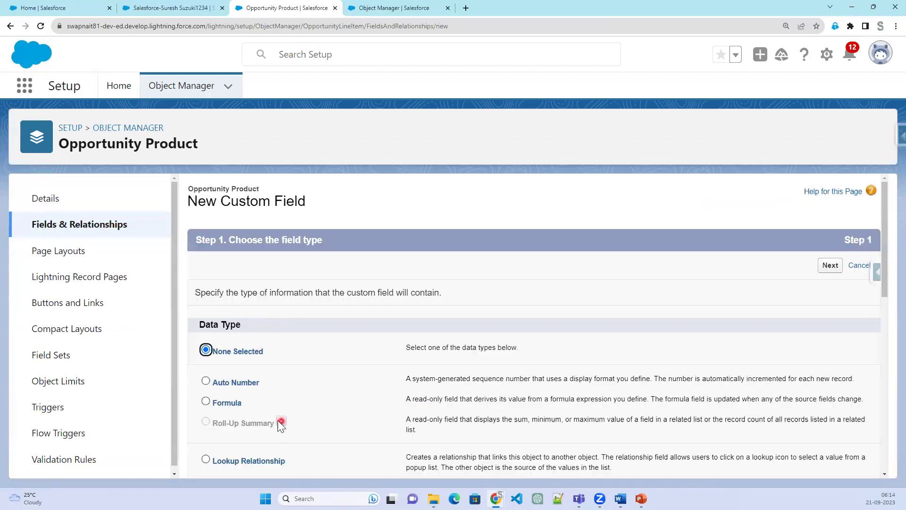
left_click(231, 405)
left_click(830, 265)
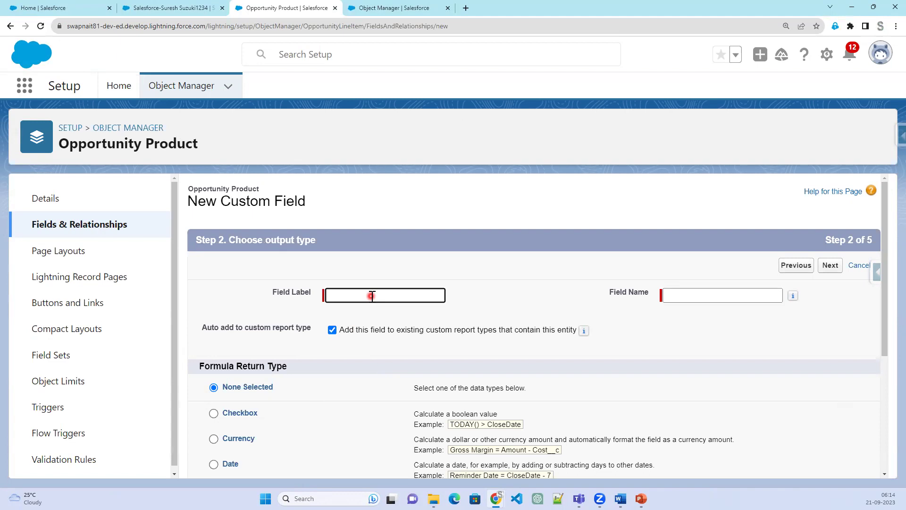
- Label the formula field Product Range, choose Text as its return type and proceed to the formula entry
type("duct Range")
key("Tab")
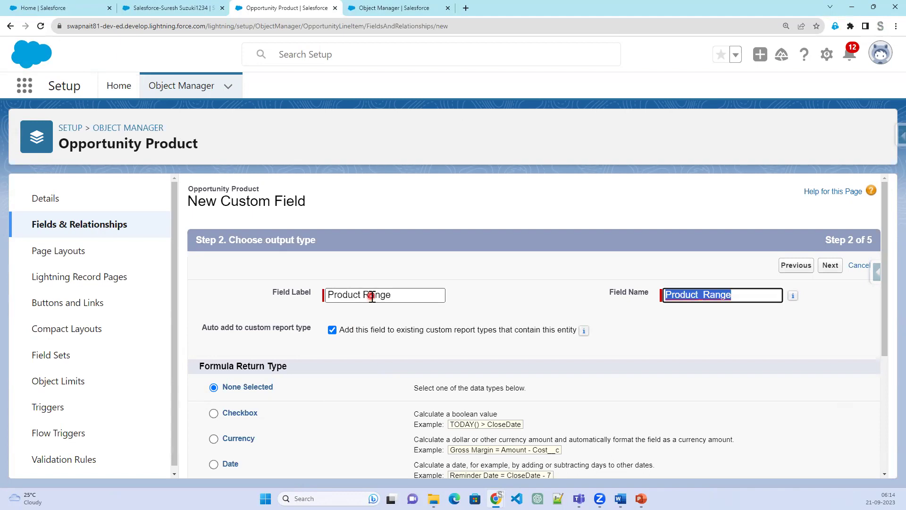
scroll(362, 365, "down", 1)
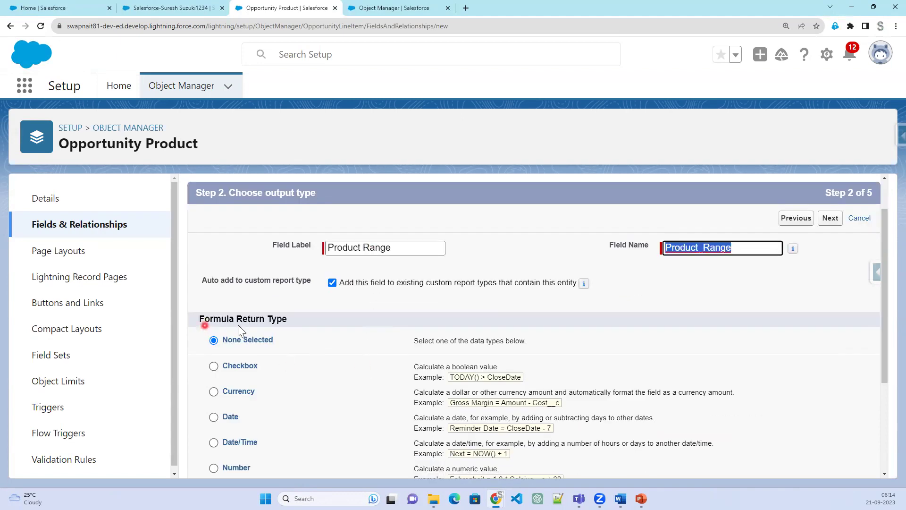
scroll(282, 430, "down", 1)
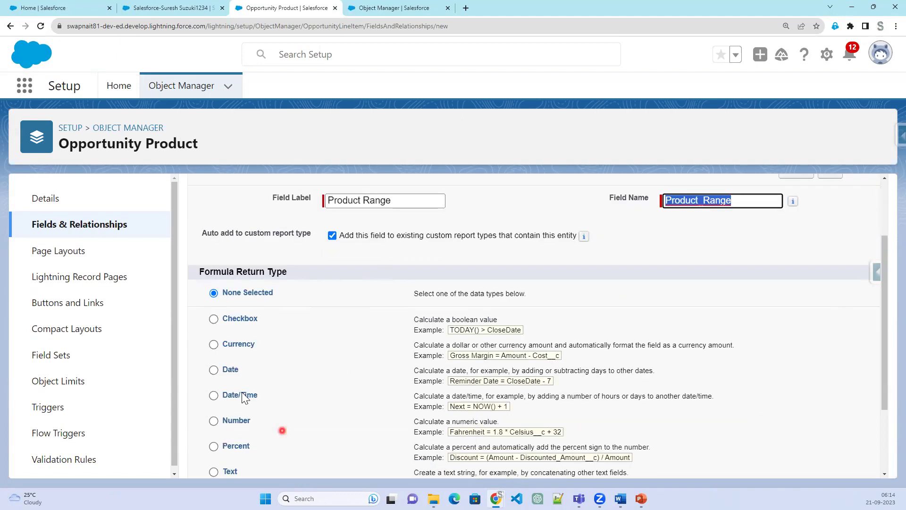
scroll(231, 417, "down", 1)
left_click(230, 425)
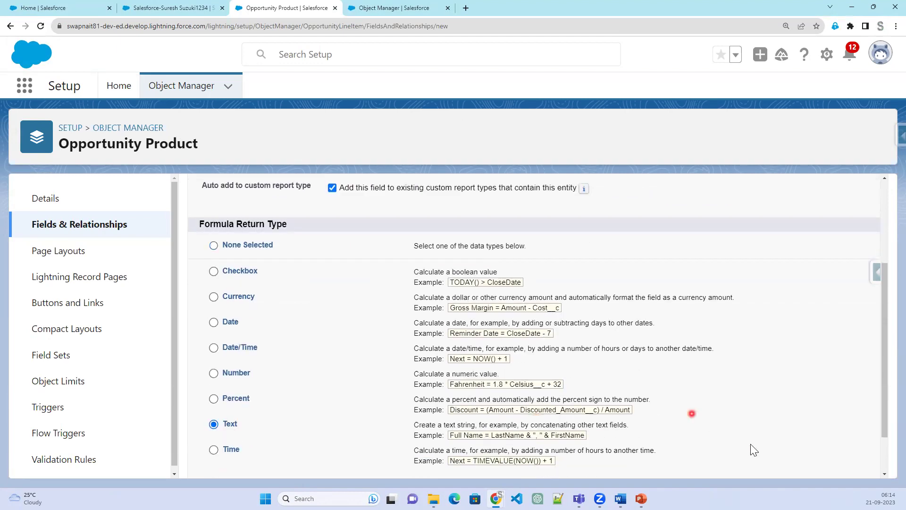
scroll(690, 413, "down", 1)
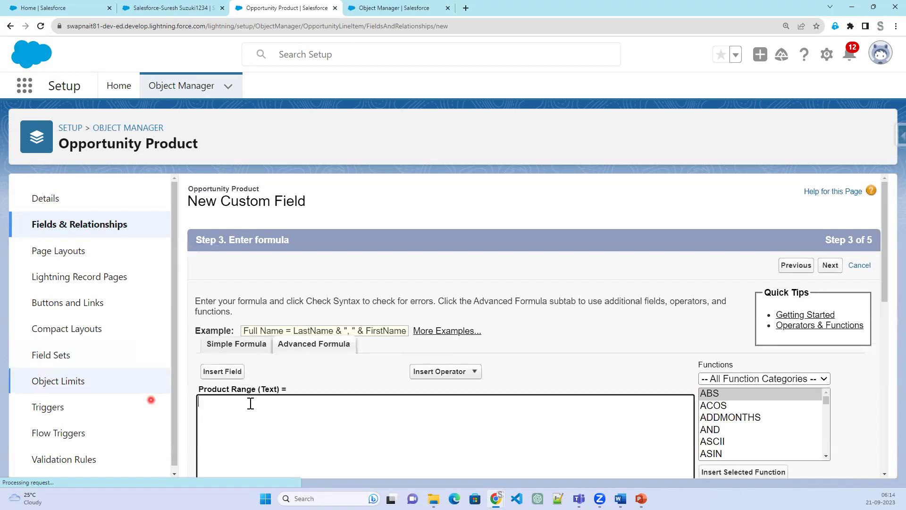
- Insert the IF function into the Product Range advanced formula
scroll(245, 359, "down", 2)
left_click(241, 313)
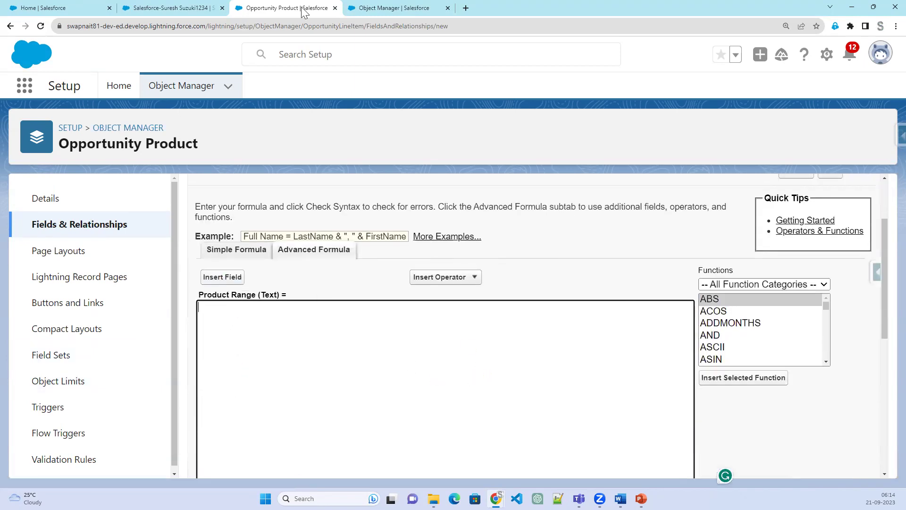
left_click(187, 10)
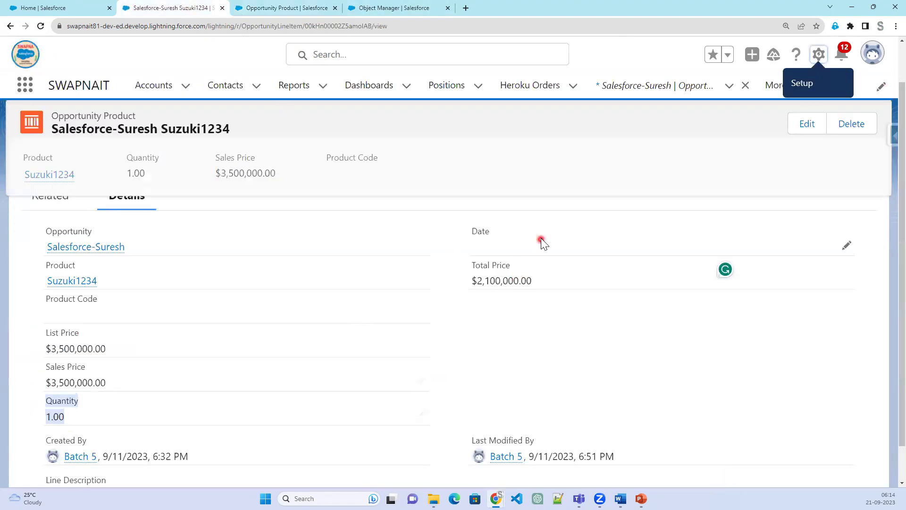
left_click(295, 6)
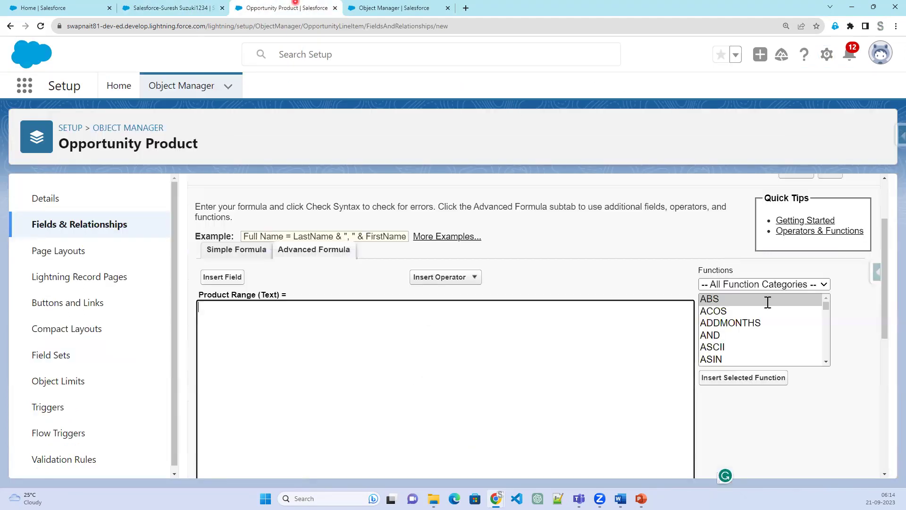
scroll(775, 353, "down", 7)
scroll(775, 352, "down", 6)
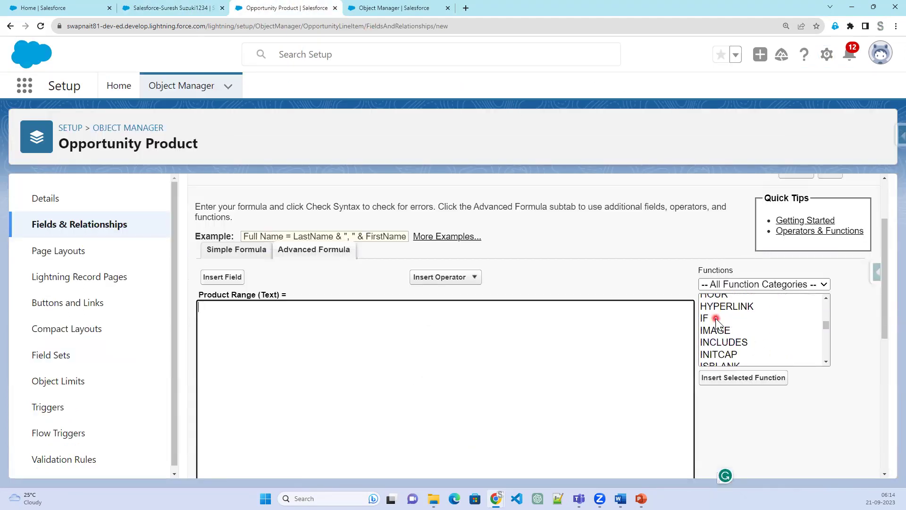
left_click(716, 322)
left_click(743, 378)
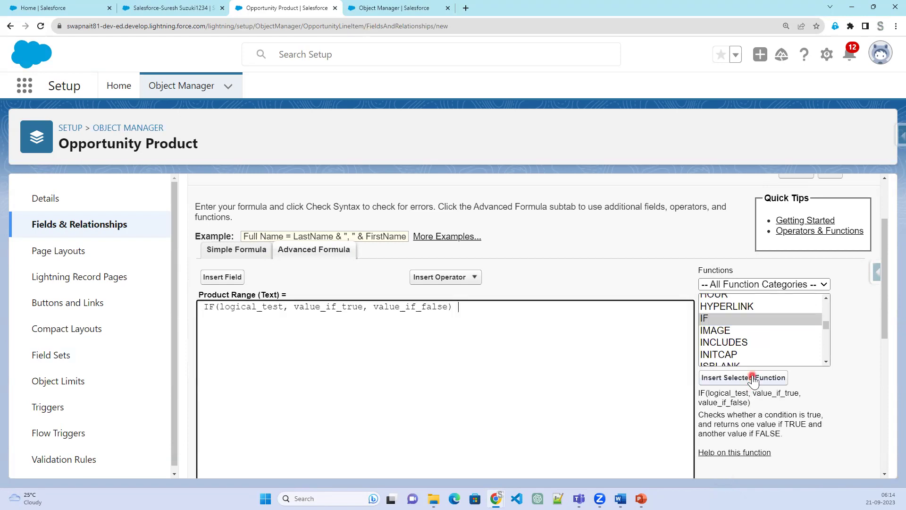
- Review the IF function's three arguments and replace the logical_test placeholder with an opening "AND("
double_click(252, 308)
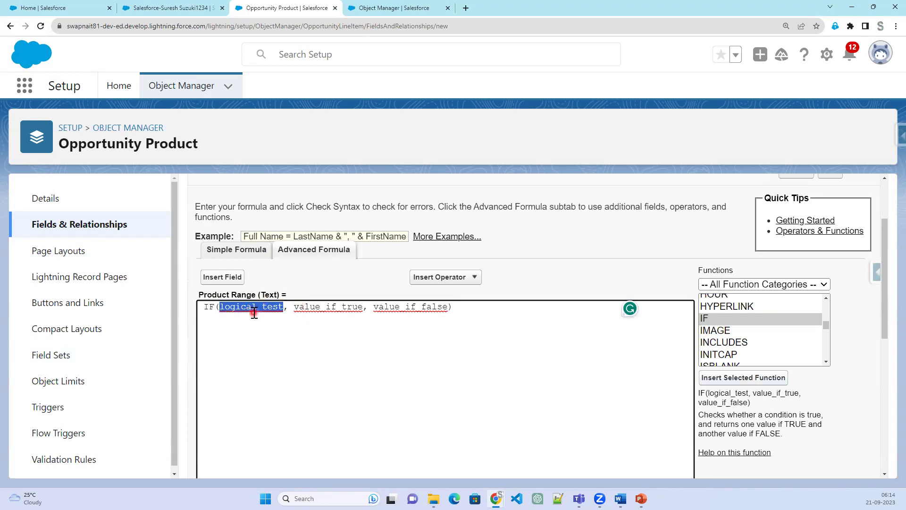
double_click(329, 309)
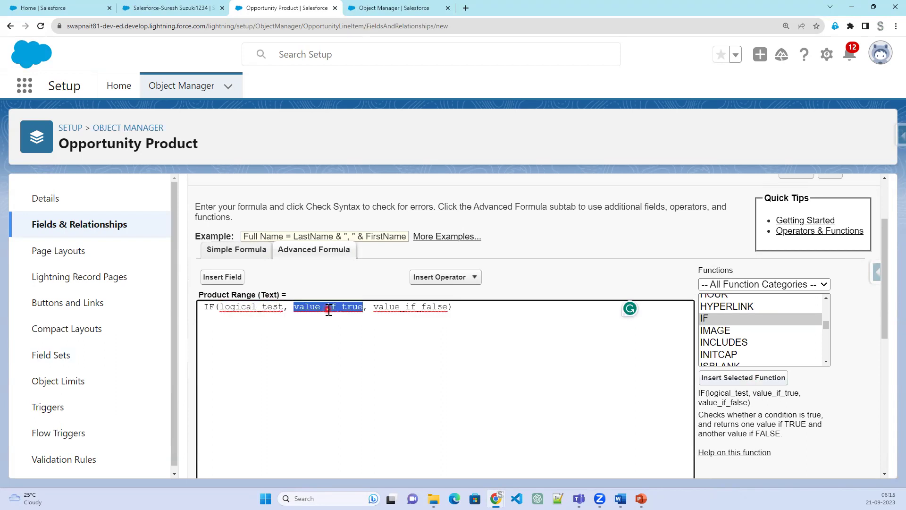
double_click(426, 307)
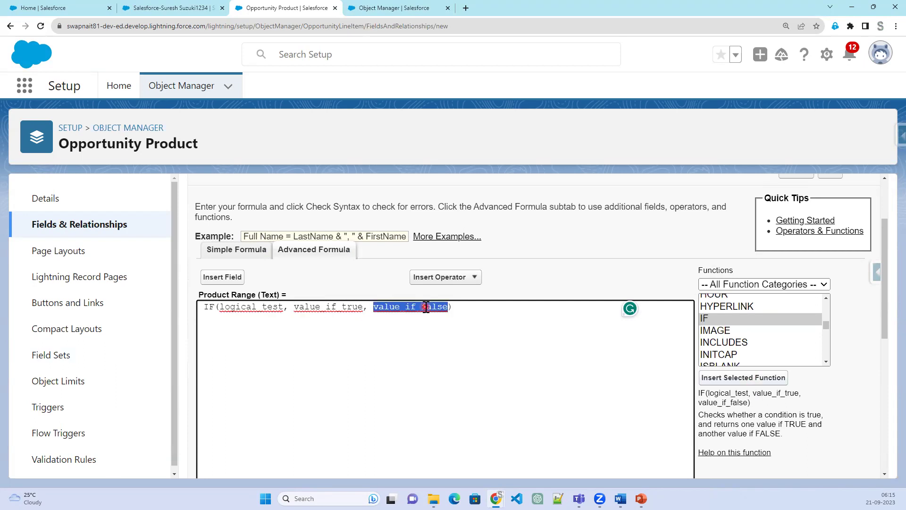
double_click(270, 308)
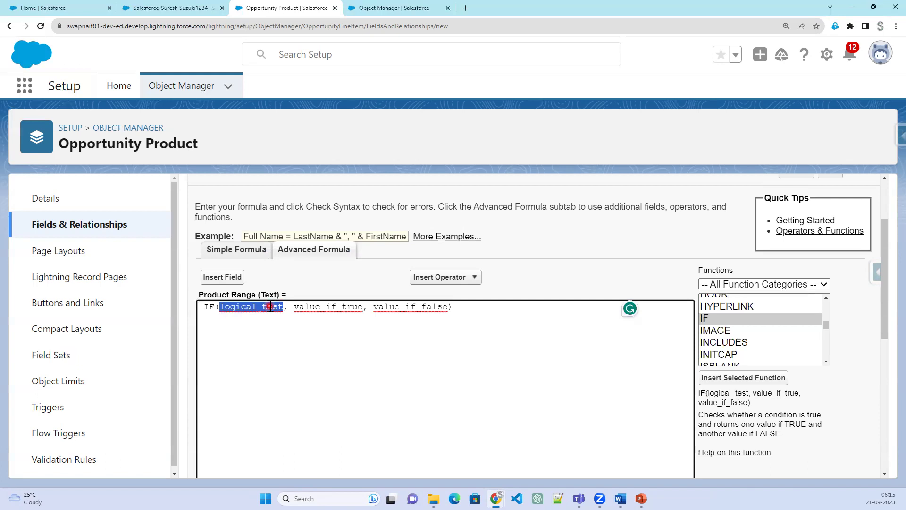
type("AND(")
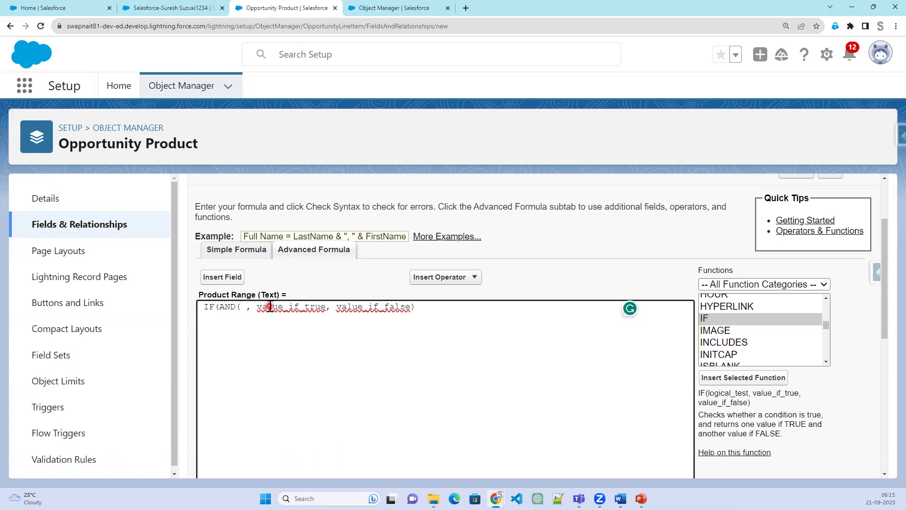
- Add the Total Price field inside AND with the condition <10000, followed by a comma and closing parenthesis
left_click(232, 279)
scroll(449, 334, "down", 4)
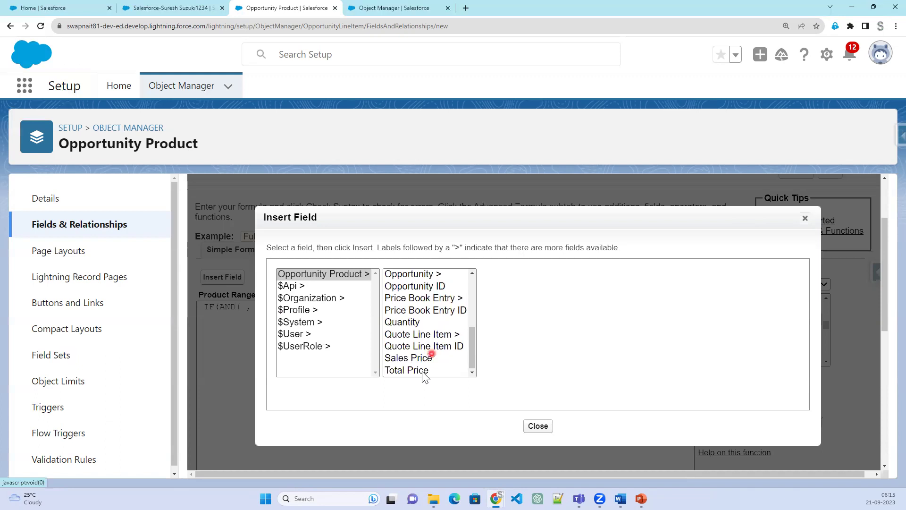
left_click(422, 371)
left_click(523, 349)
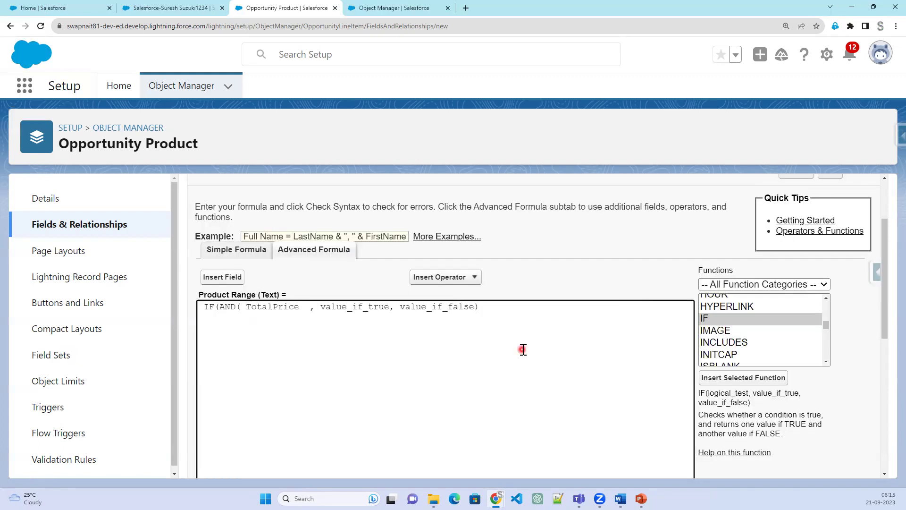
type("<1000")
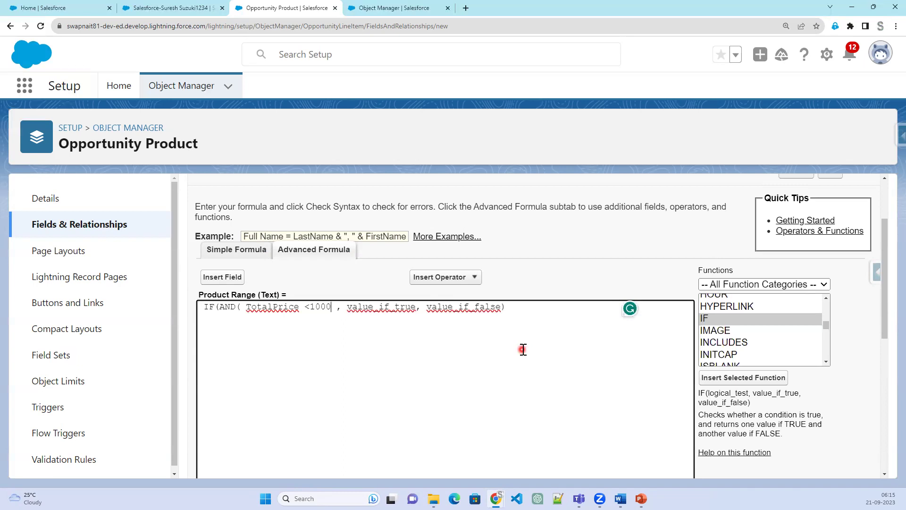
type("0")
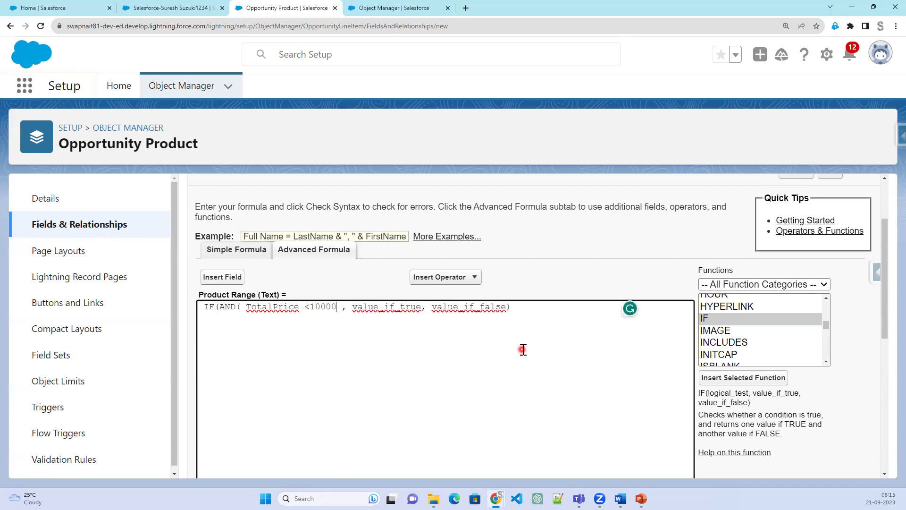
type(",)")
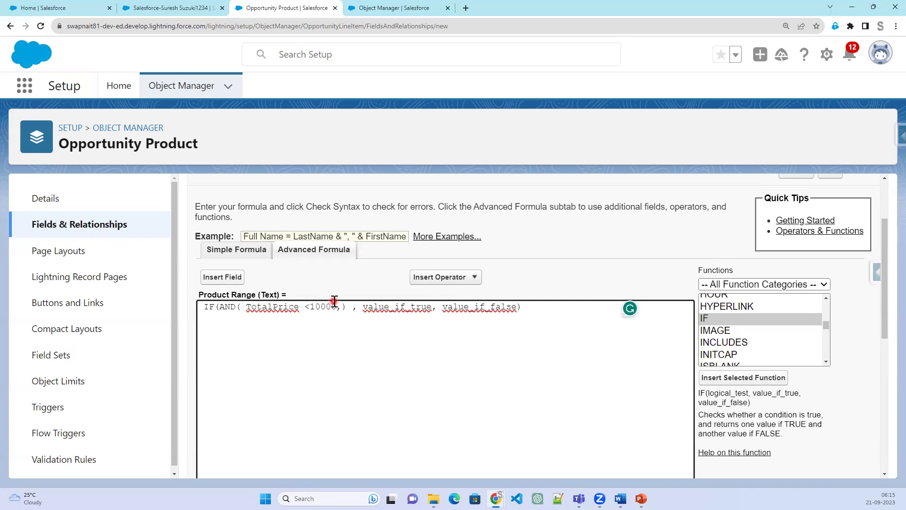
- Insert the Quantity field as the second AND condition and set it to <3
left_click(230, 282)
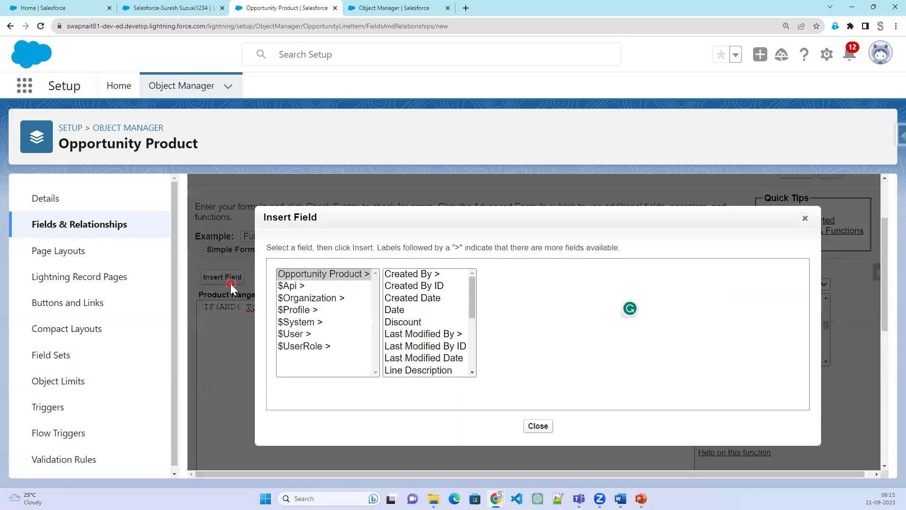
scroll(440, 313, "down", 2)
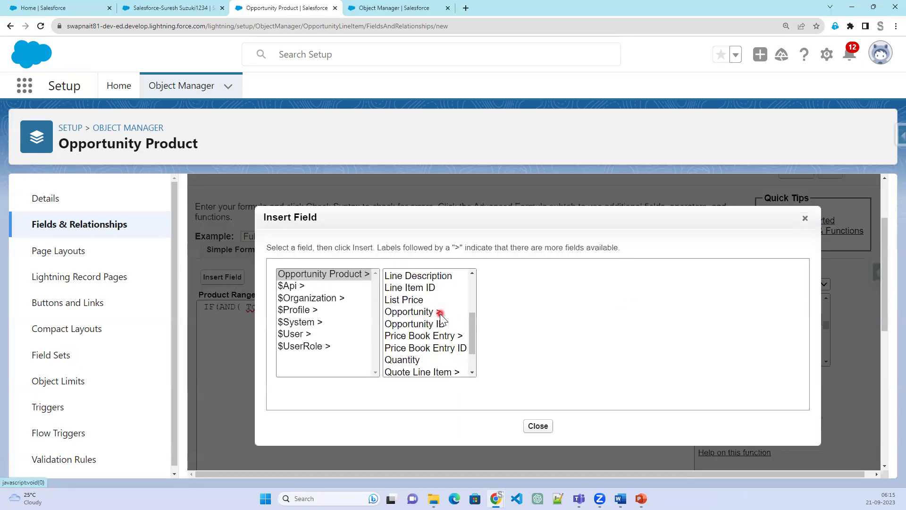
scroll(439, 314, "down", 1)
left_click(401, 322)
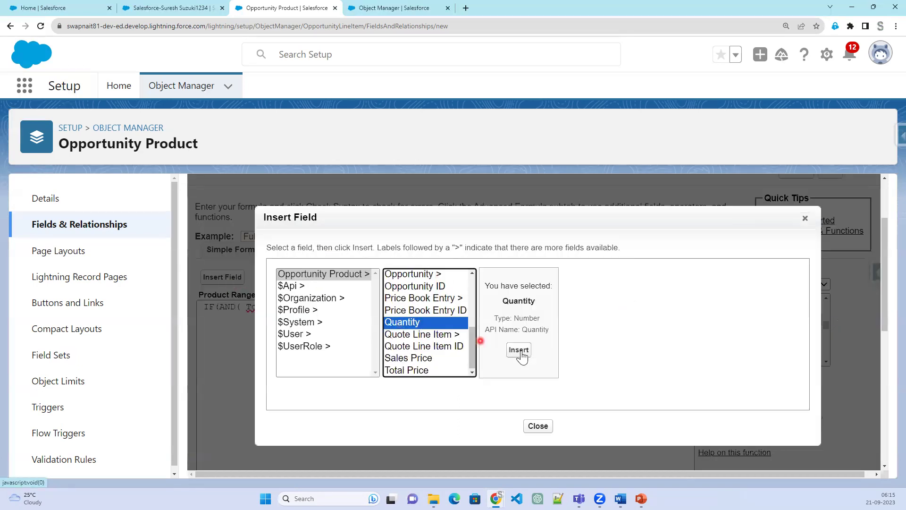
left_click(519, 350)
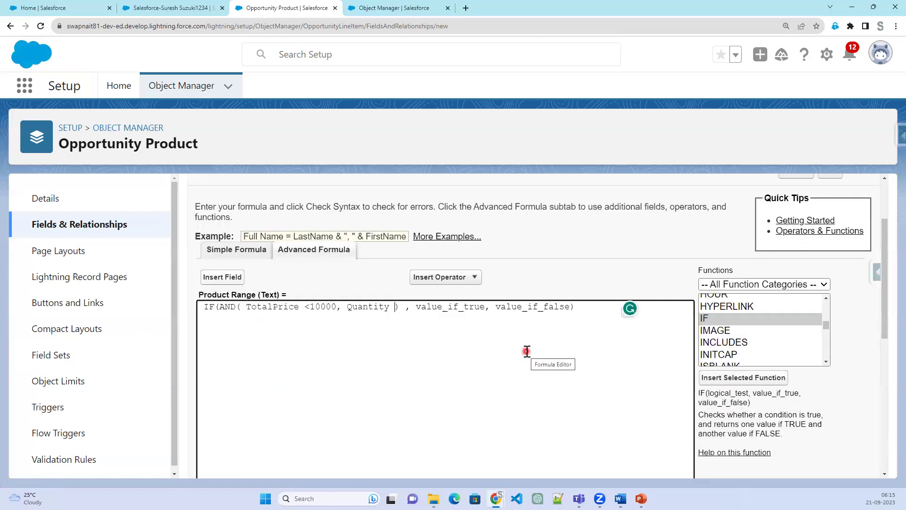
type("<3")
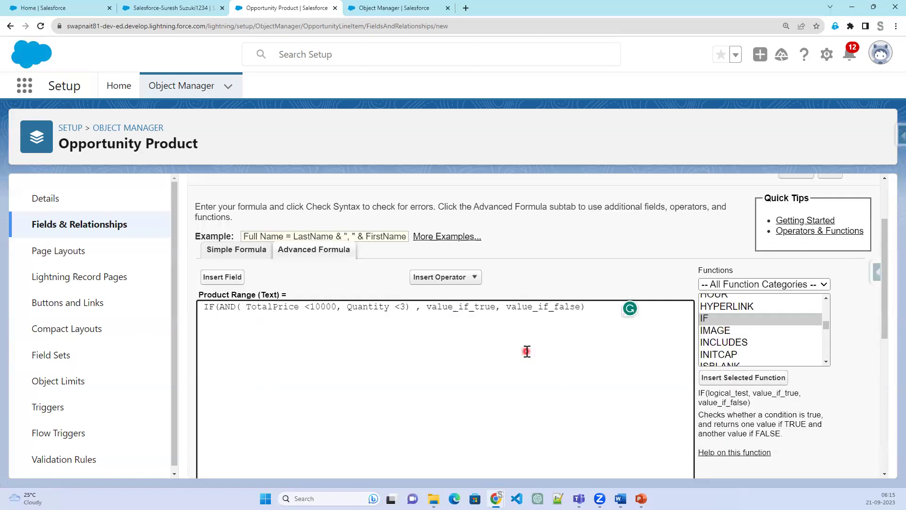
- Replace the value_if_true placeholder in the Product Range formula with the text "Small Product"
left_click_drag(422, 306, 495, 307)
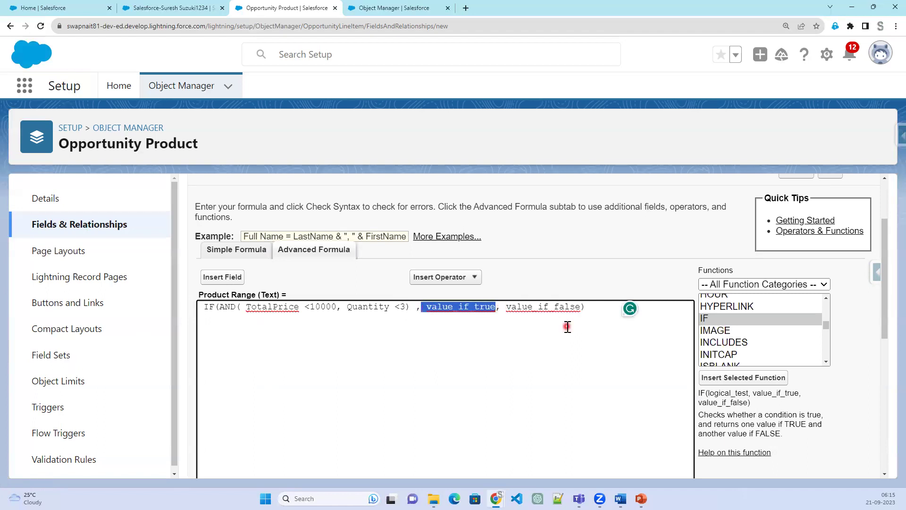
key("BackSpace")
type("\"\"")
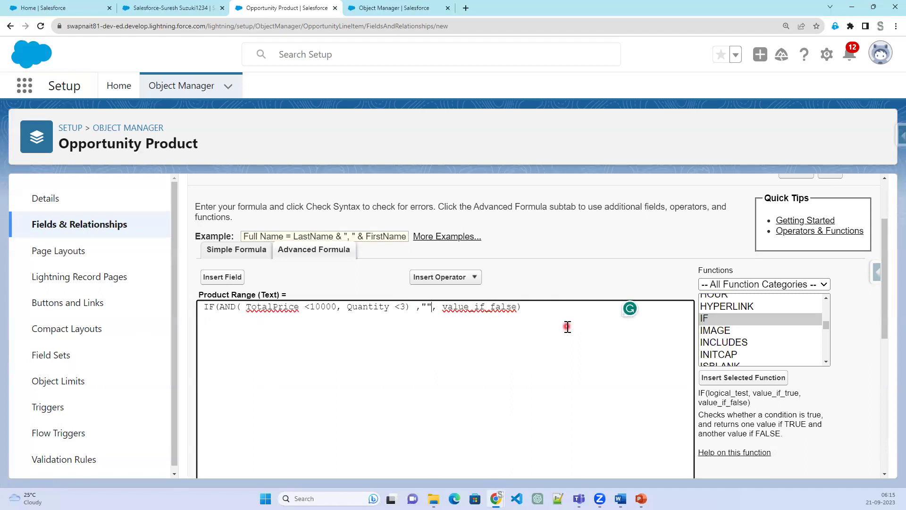
type("Small ")
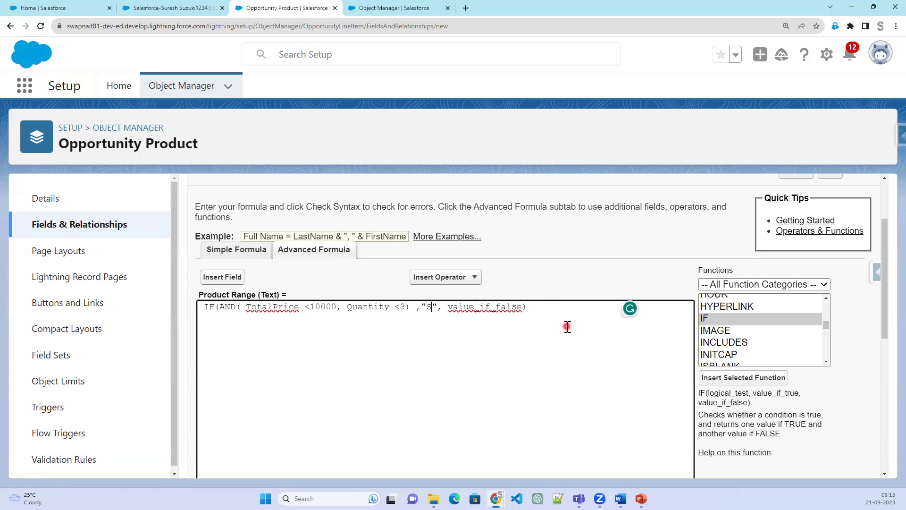
type("Product")
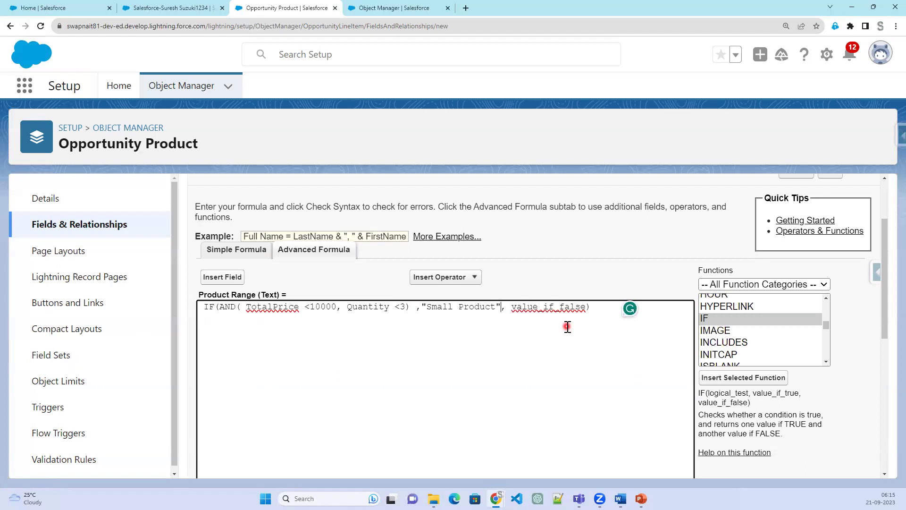
- Replace the value_if_false placeholder in the IF function with the text "Huge Product"
key("shift+Right")
key("shift+Right")
key("shift+Right")
key("shift+Right")
key("shift+Right")
key("shift+Right")
key("shift+Right")
key("shift+Right")
key("shift+Right")
key("shift+Right")
key("shift+Right")
key("shift+Right")
key("shift+Right")
key("shift+Right")
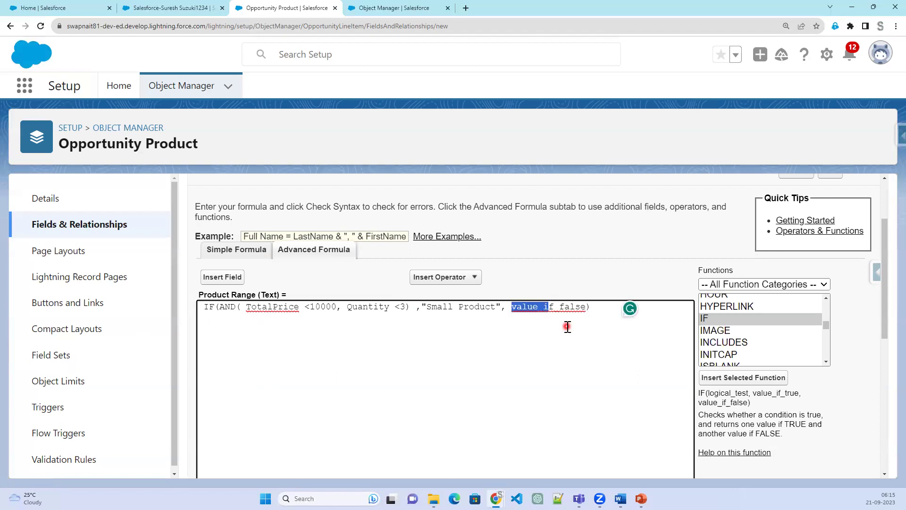
type("\"Huge Product")
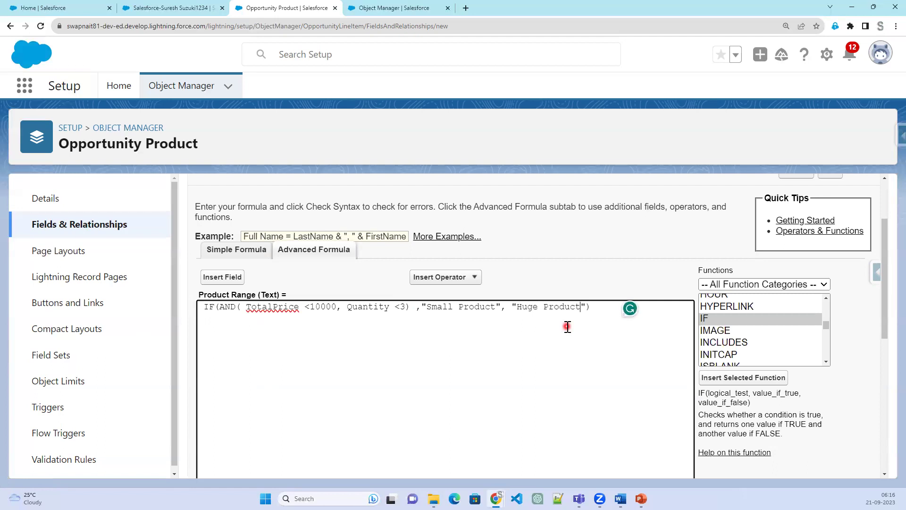
- Check the syntax of the completed Product Range formula
scroll(260, 416, "down", 3)
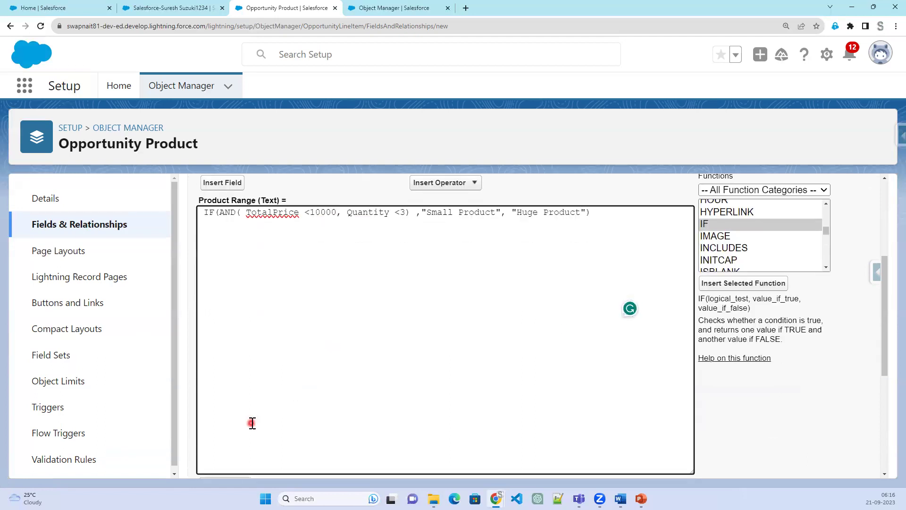
scroll(253, 440, "down", 2)
left_click(237, 391)
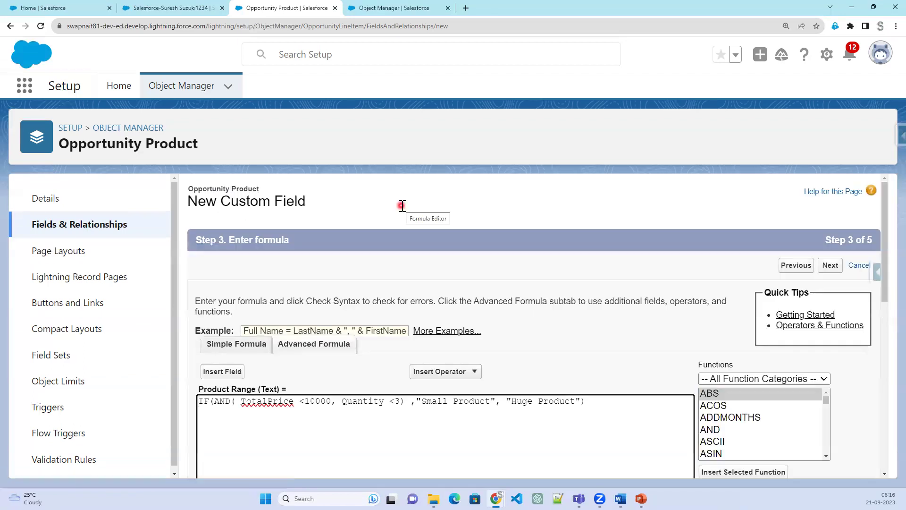
- Examine the Blank Field Handling options and how they relate to the TotalPrice and Quantity fields used in the formula
scroll(395, 391, "down", 6)
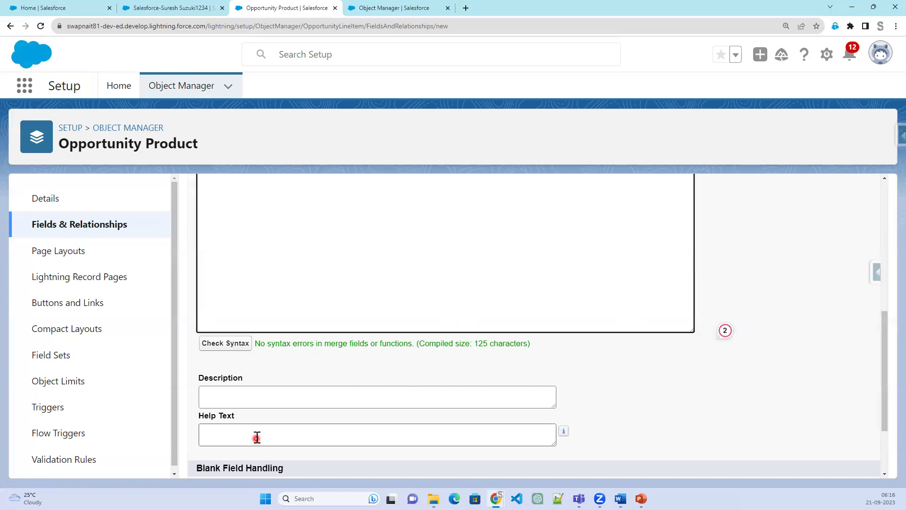
scroll(257, 435, "down", 2)
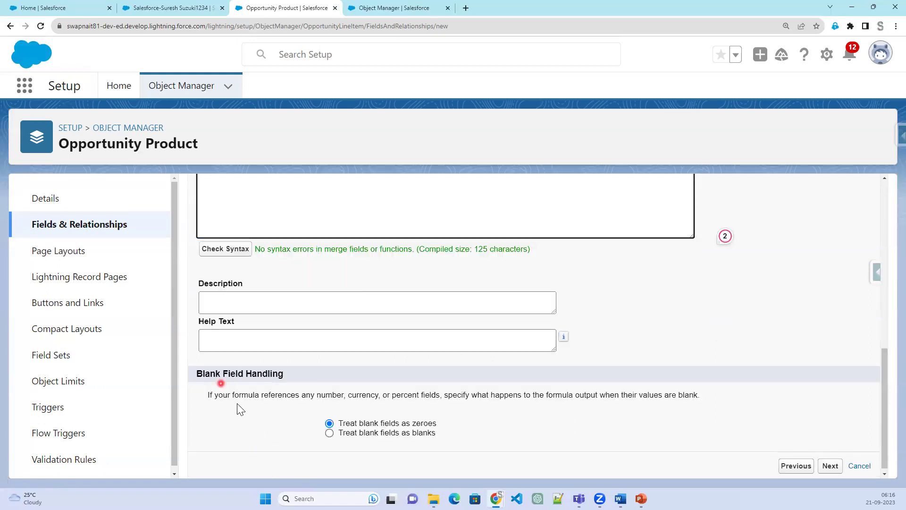
left_click(261, 395)
left_click_drag(261, 396, 332, 396)
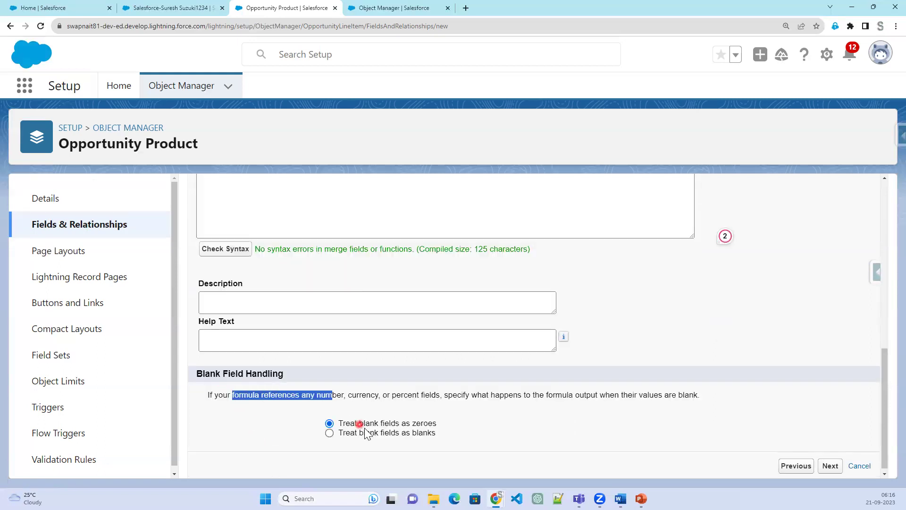
left_click_drag(353, 424, 449, 425)
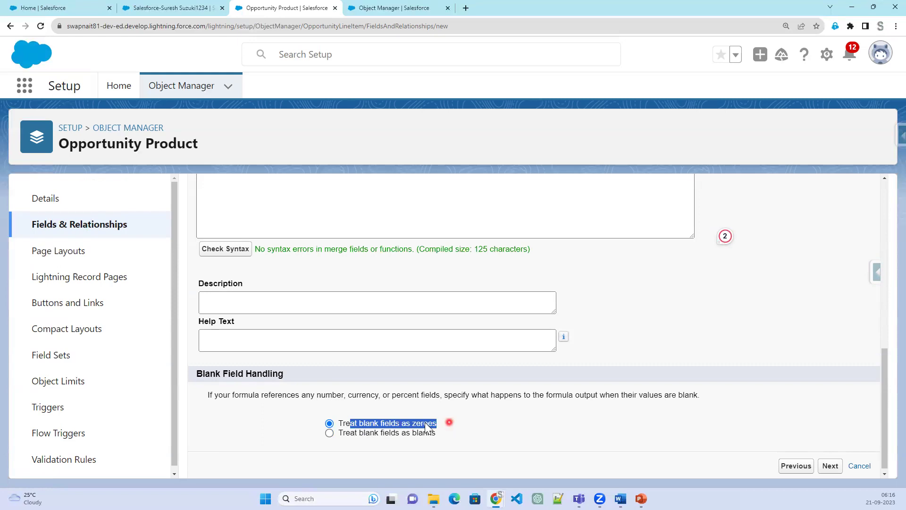
scroll(376, 333, "up", 6)
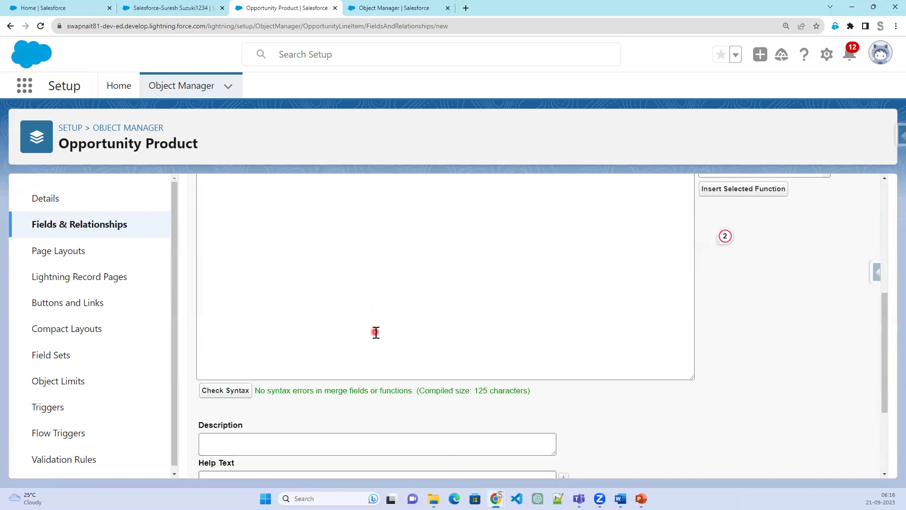
double_click(374, 259)
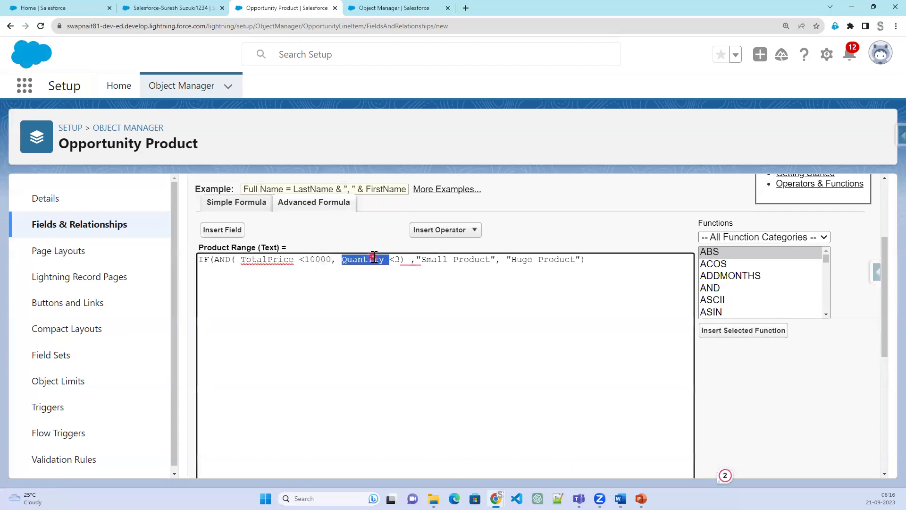
left_click(279, 259)
double_click(279, 259)
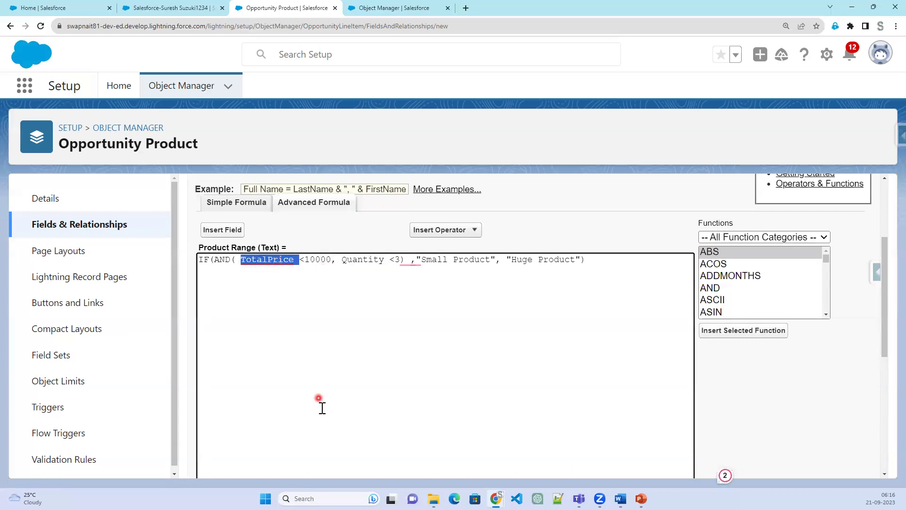
scroll(309, 358, "down", 5)
scroll(309, 359, "down", 2)
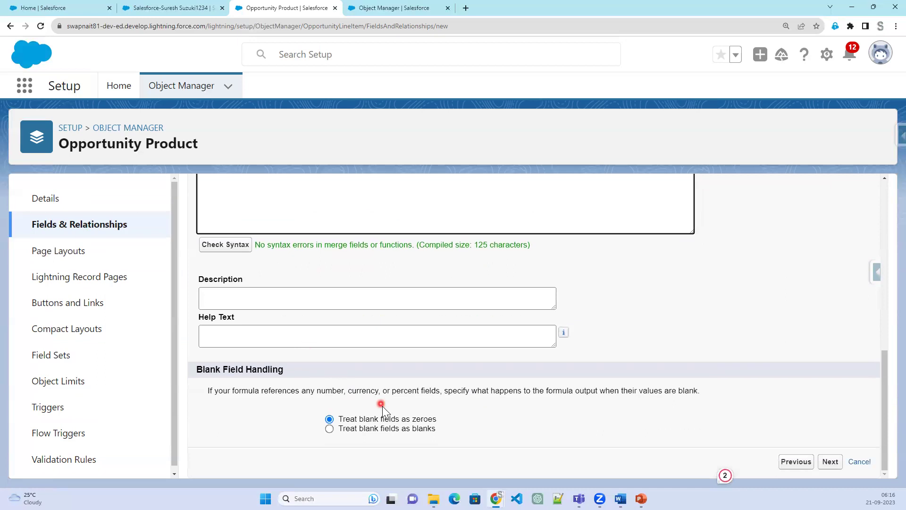
left_click_drag(408, 427, 356, 439)
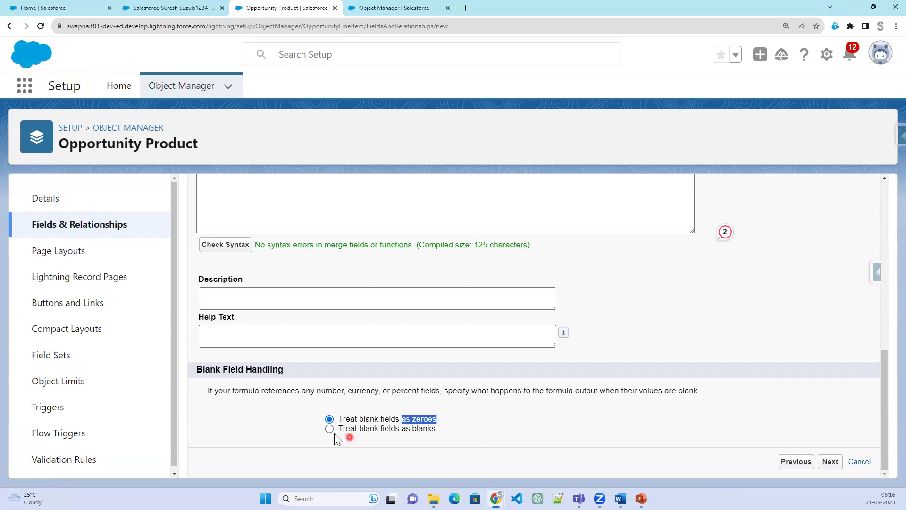
- Keep blank fields treated as zeroes and save the Product Range field with the default security and the Opportunity Product Layout
left_click(342, 432)
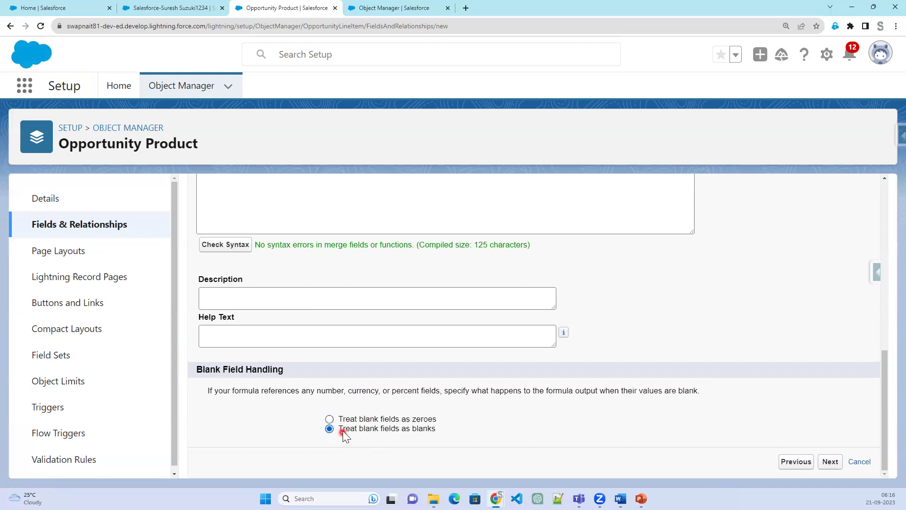
left_click(359, 420)
scroll(377, 387, "up", 5)
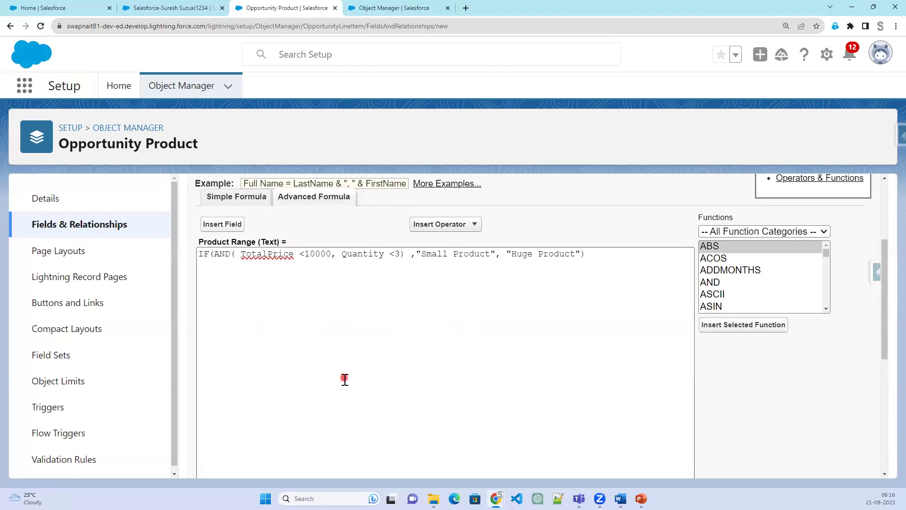
scroll(343, 376, "down", 5)
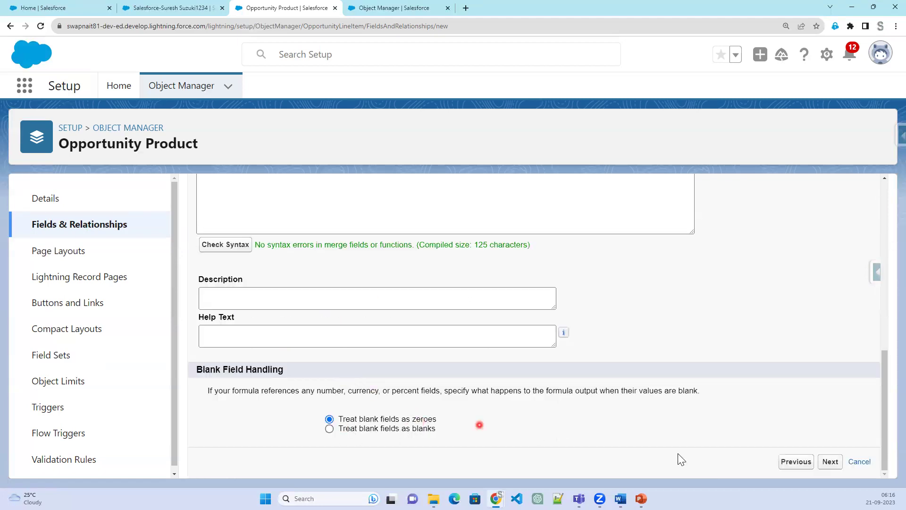
left_click(833, 464)
left_click(827, 270)
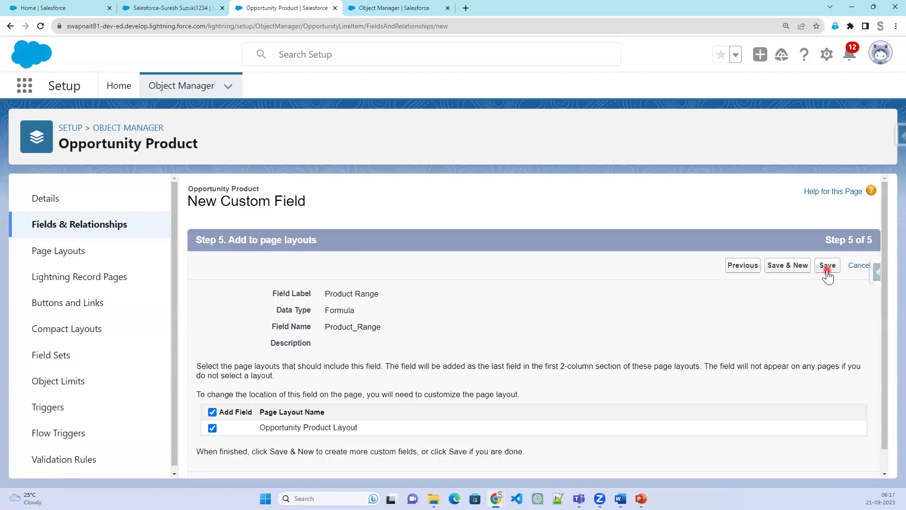
left_click(827, 269)
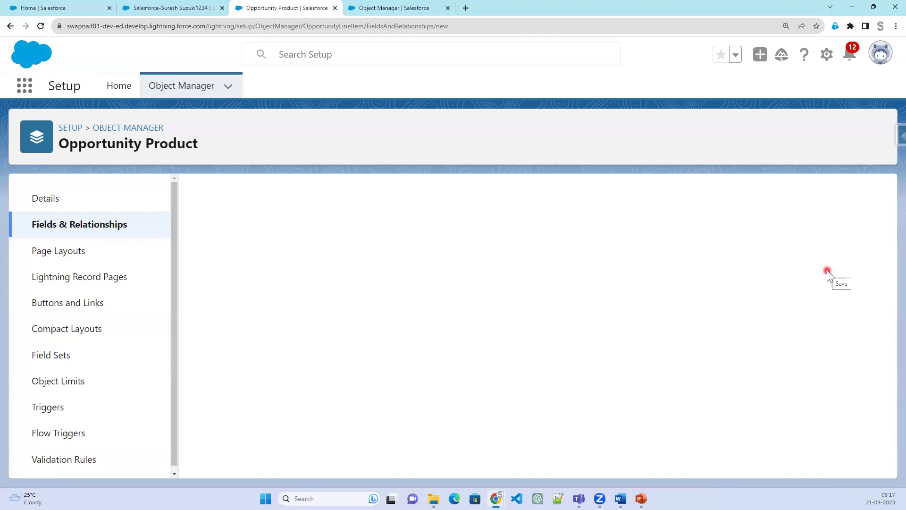
- Switch to the Suzuki1234 opportunity product record, reload it and examine its Product Range field
left_click(168, 8)
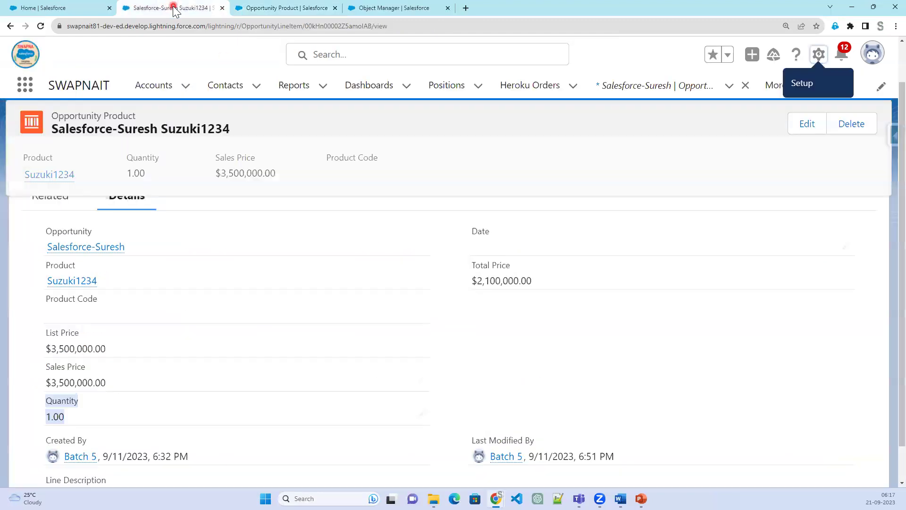
left_click(41, 26)
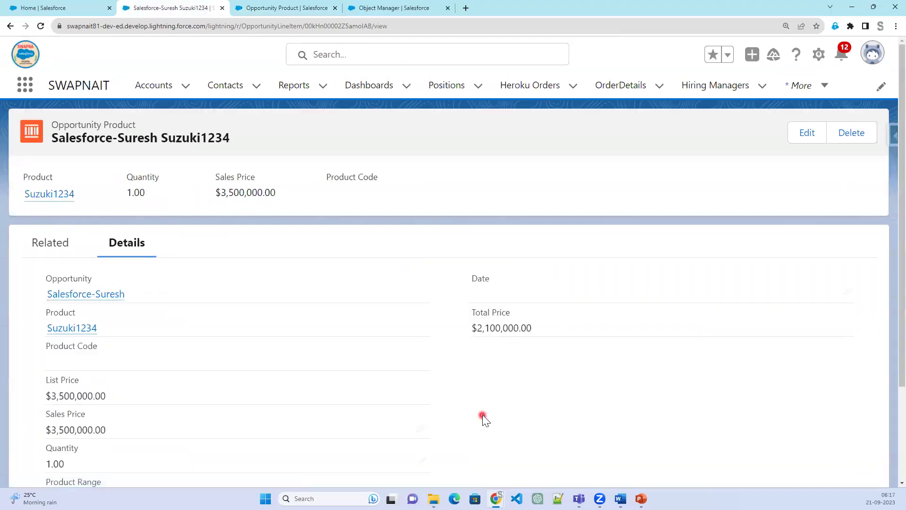
scroll(482, 414, "down", 3)
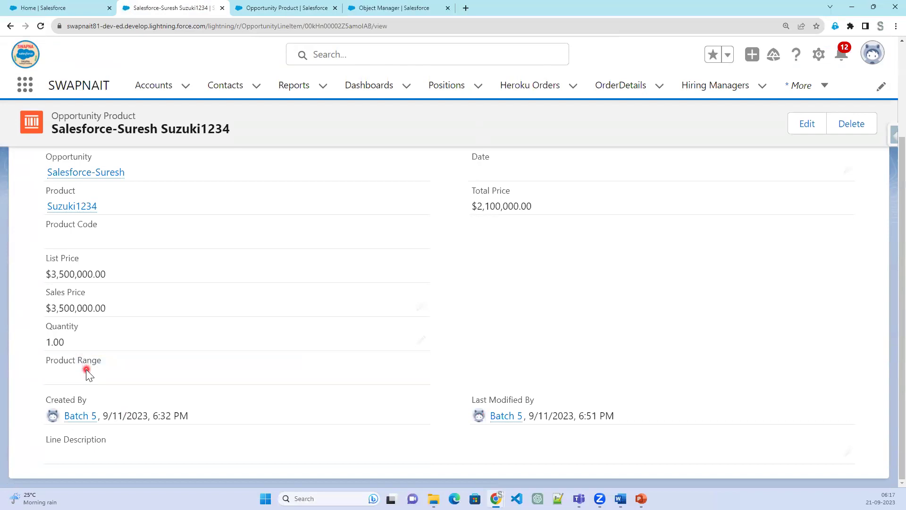
left_click(40, 26)
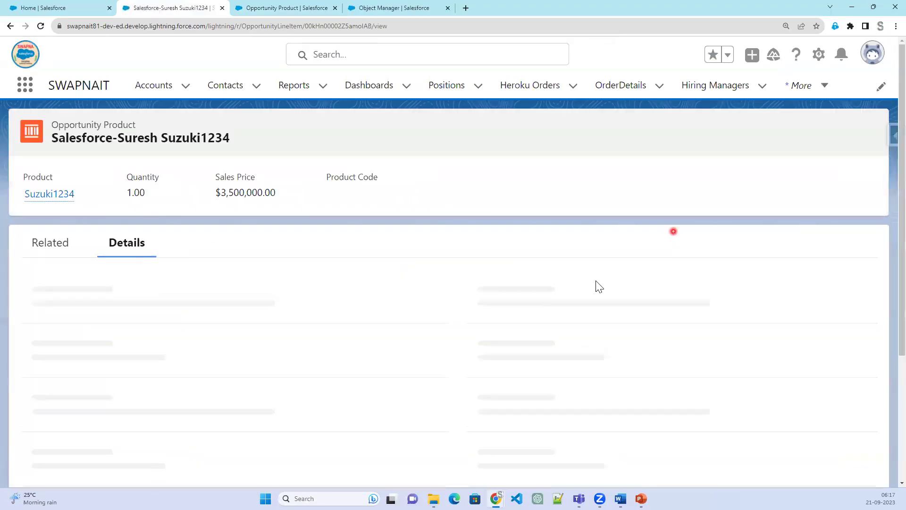
scroll(524, 373, "down", 3)
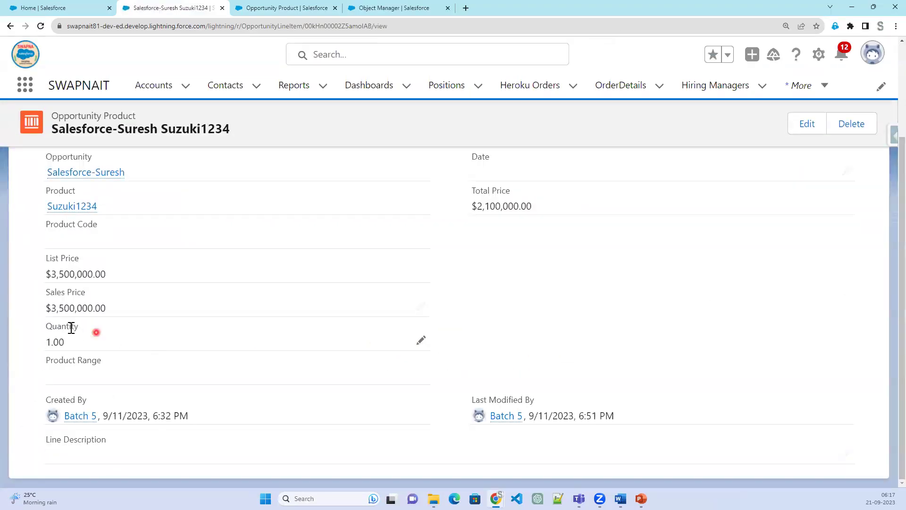
- Set the opportunity product's Quantity to 6 and save the record to test the Product Range formula
left_click(421, 341)
key("ctrl+a")
type("6")
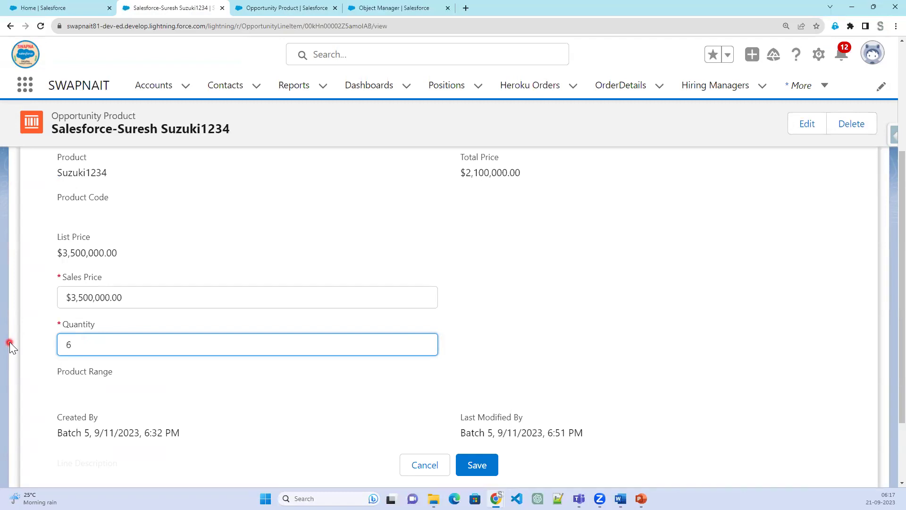
left_click(600, 285)
left_click(472, 474)
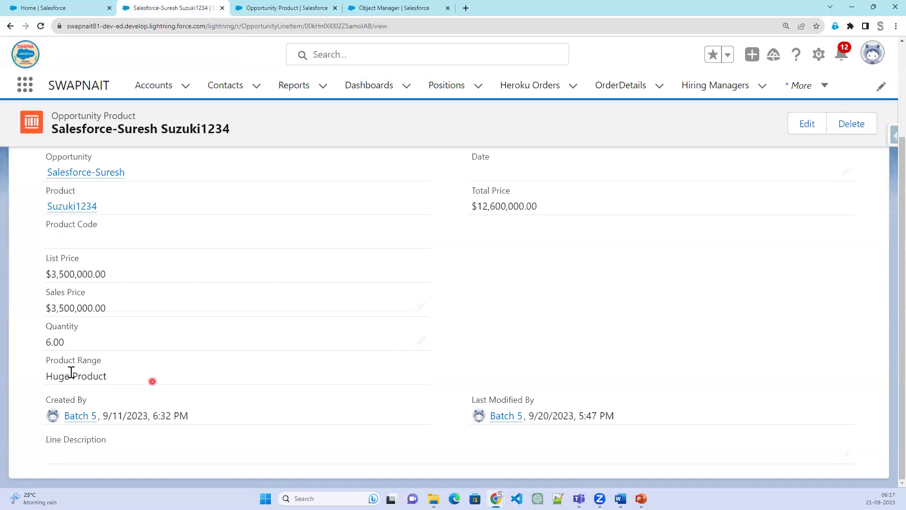
- Set the opportunity product's Quantity to 4 and save the record
left_click(416, 346)
left_click_drag(165, 329, 2, 338)
type("4")
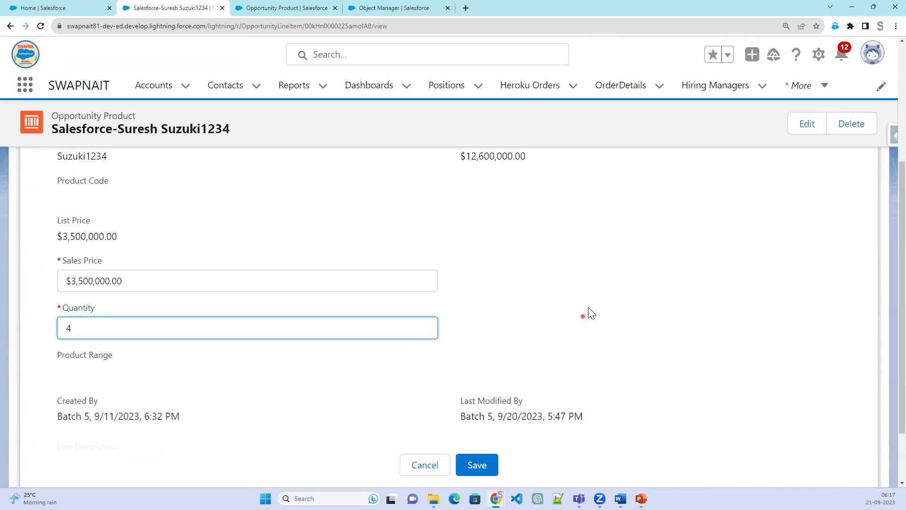
scroll(542, 427, "up", 2)
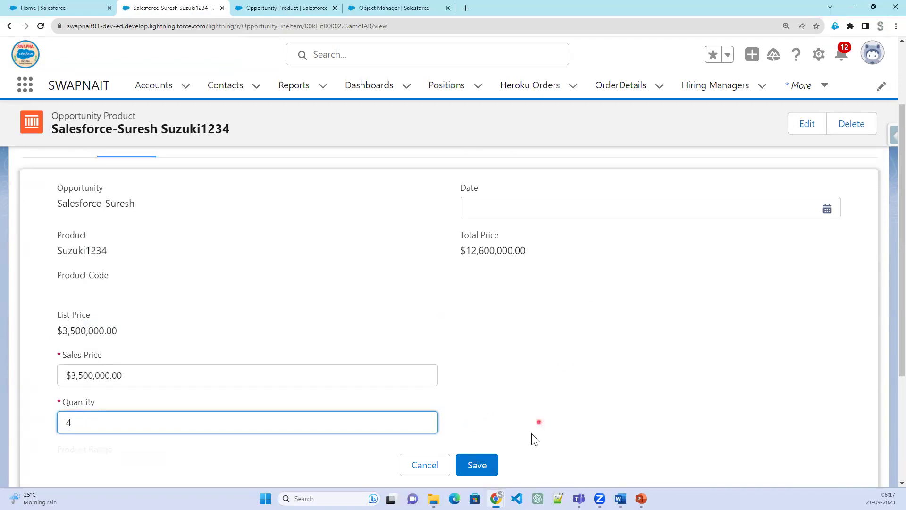
scroll(532, 437, "down", 2)
left_click(485, 471)
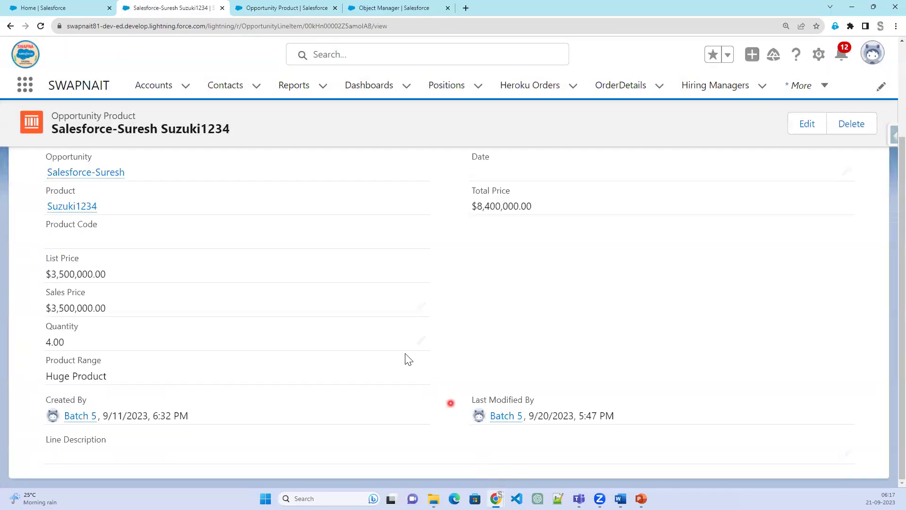
- Set the opportunity product's Quantity to 2 and save the record to test the formula's quantity condition
left_click(421, 340)
left_click_drag(137, 313, 26, 324)
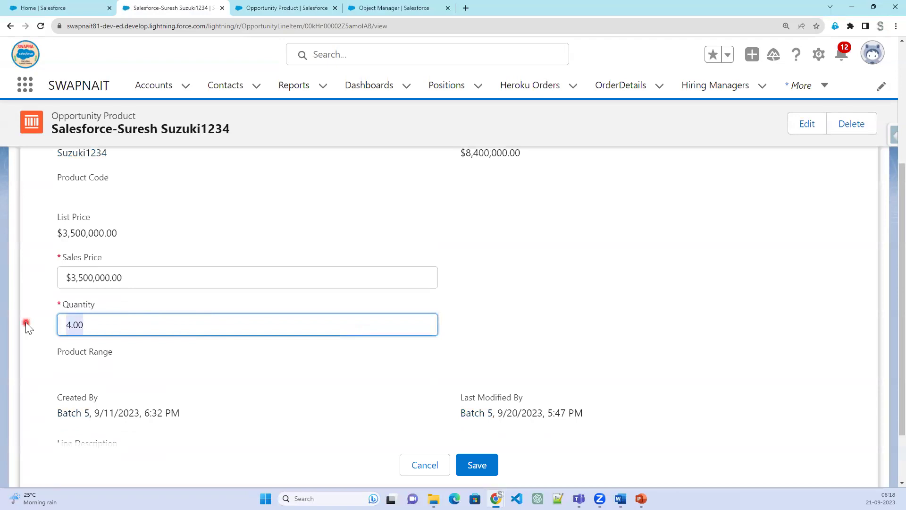
type("2")
left_click(468, 466)
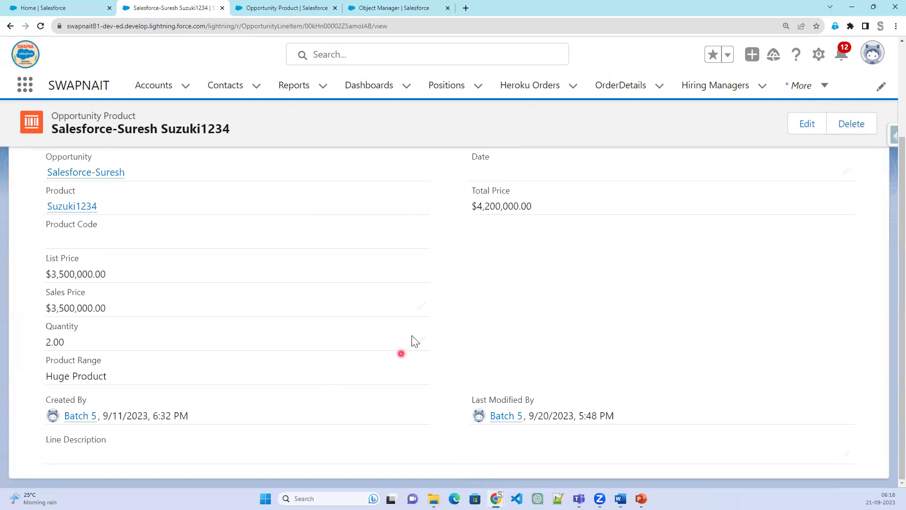
- Open the Product Range field definition on the Opportunity Product object and review its formula
left_click(304, 8)
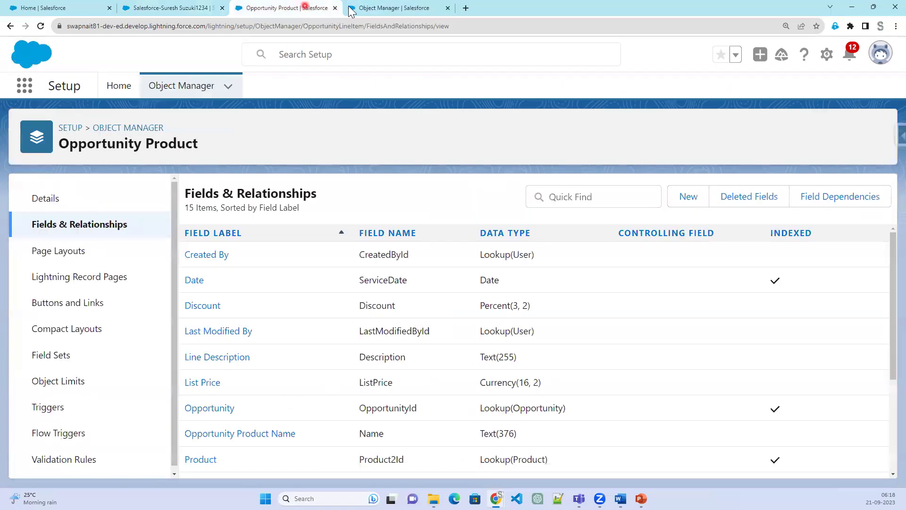
left_click(381, 8)
left_click(282, 8)
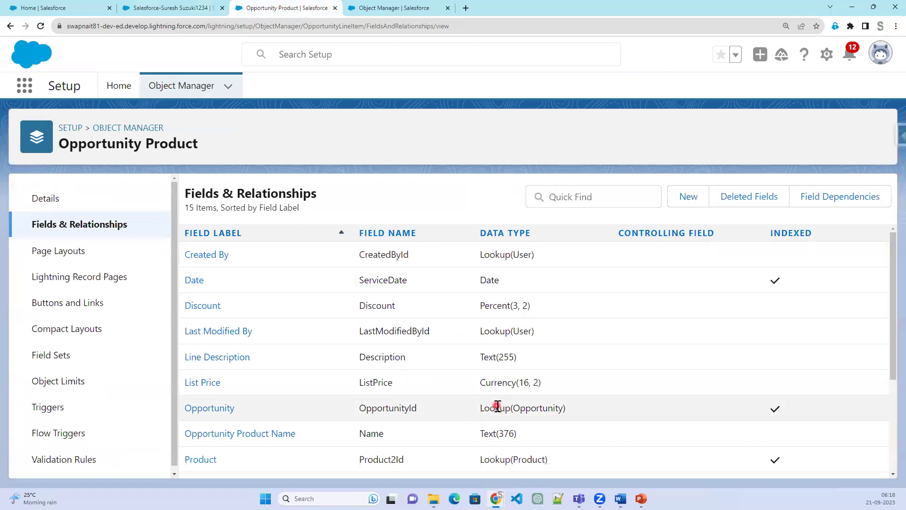
scroll(497, 405, "down", 1)
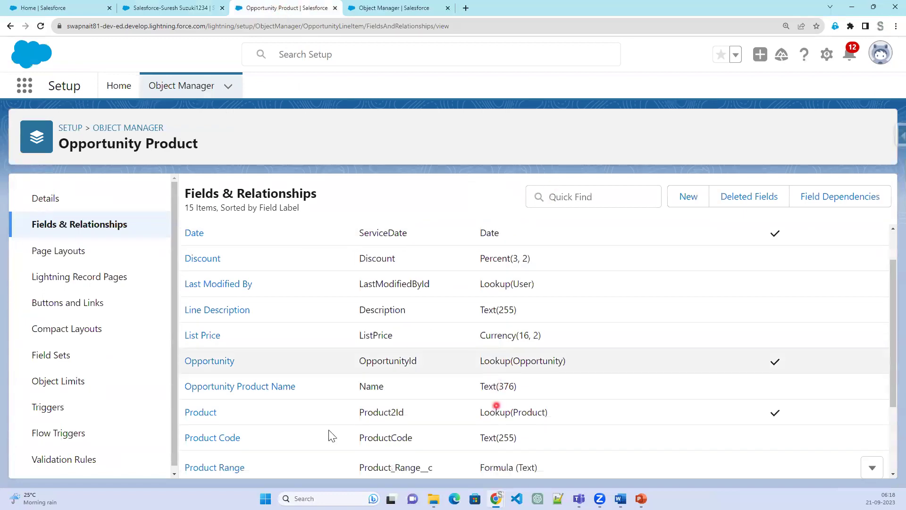
left_click(228, 469)
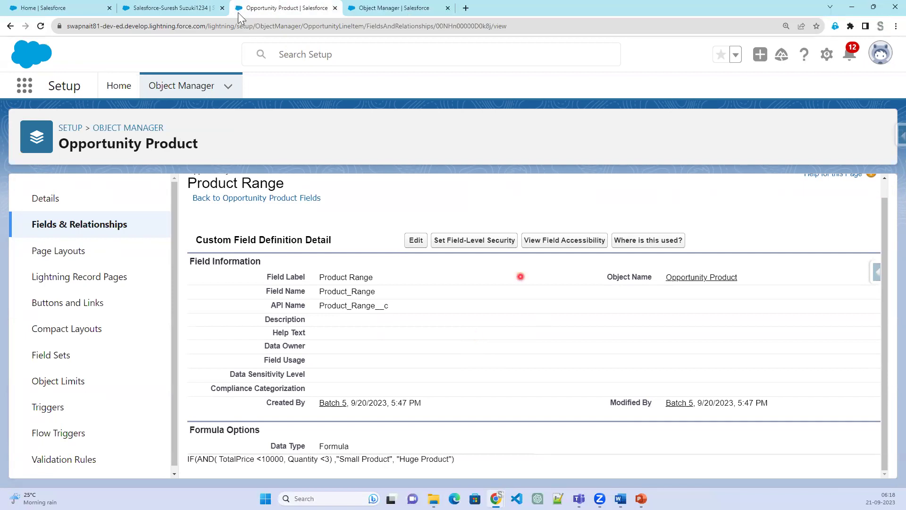
- Set the Suzuki1234 opportunity product's Sales Price to 35,000 and save the record to test the formula's price condition
left_click(191, 9)
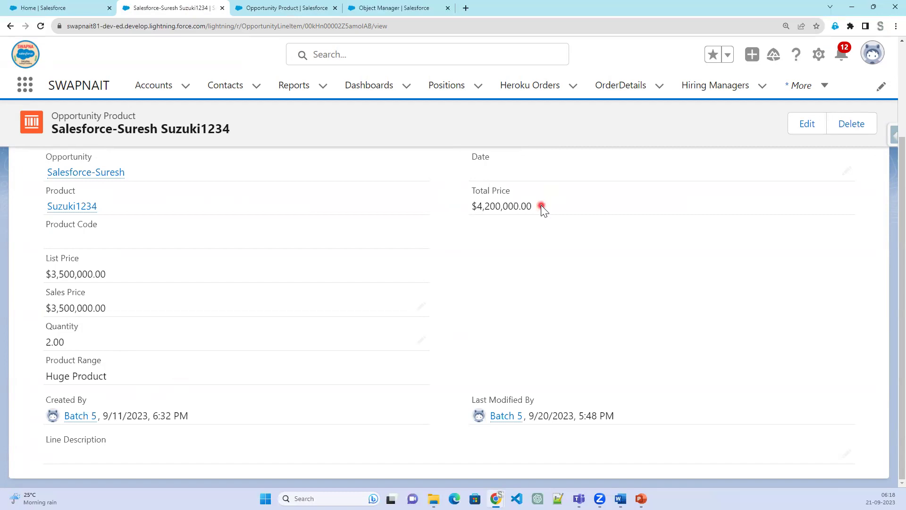
left_click(847, 172)
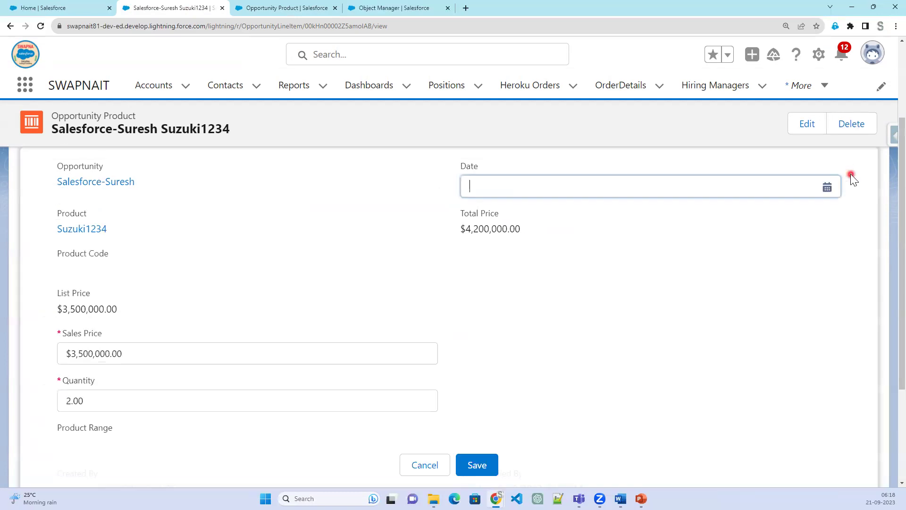
left_click(82, 359)
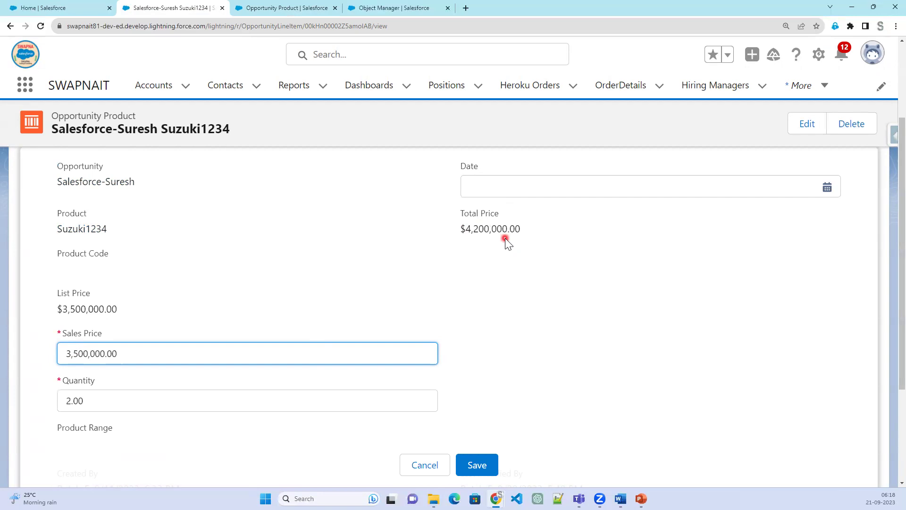
left_click(96, 353)
key("Delete")
key("Delete")
key("Delete")
left_click(485, 470)
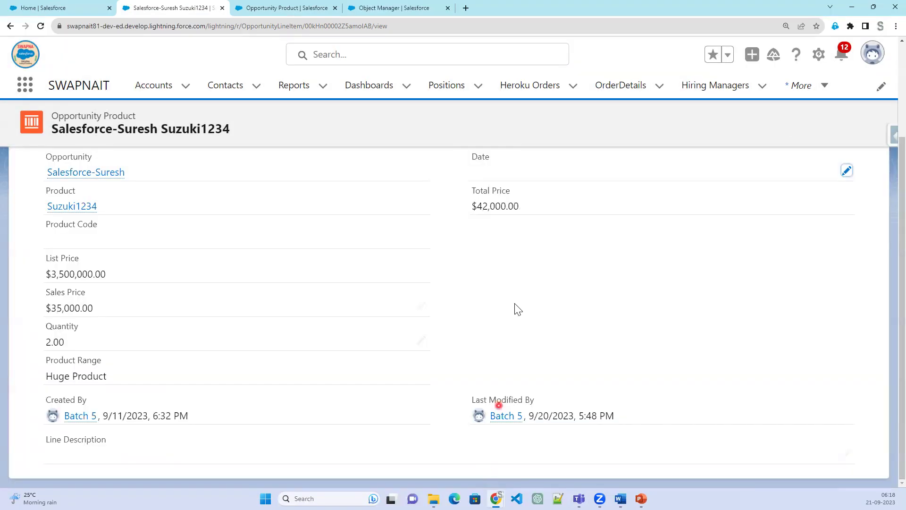
- Set the opportunity product's Sales Price to 3,000 and save the record
left_click(423, 310)
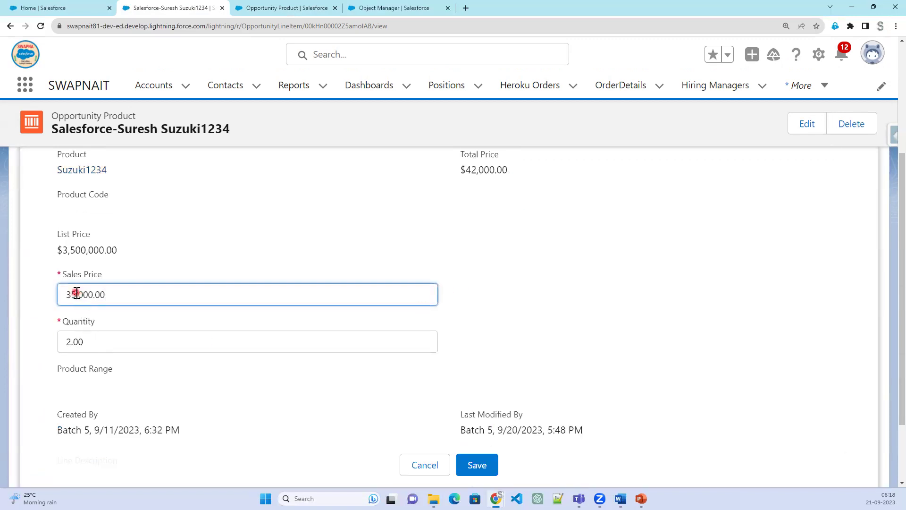
key("Delete")
key("Delete")
left_click(480, 461)
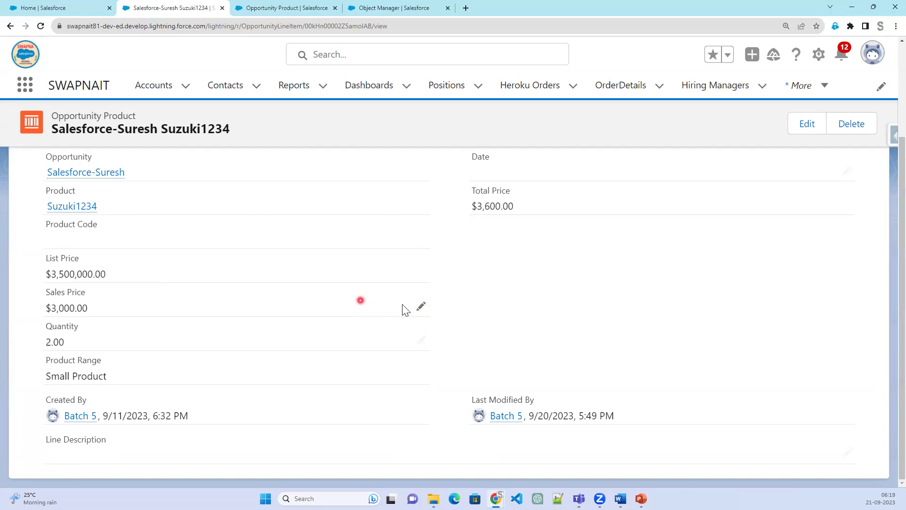
- Set the opportunity product's Sales Price to 663,000 and save the record to retest the Product Range formula
left_click(419, 303)
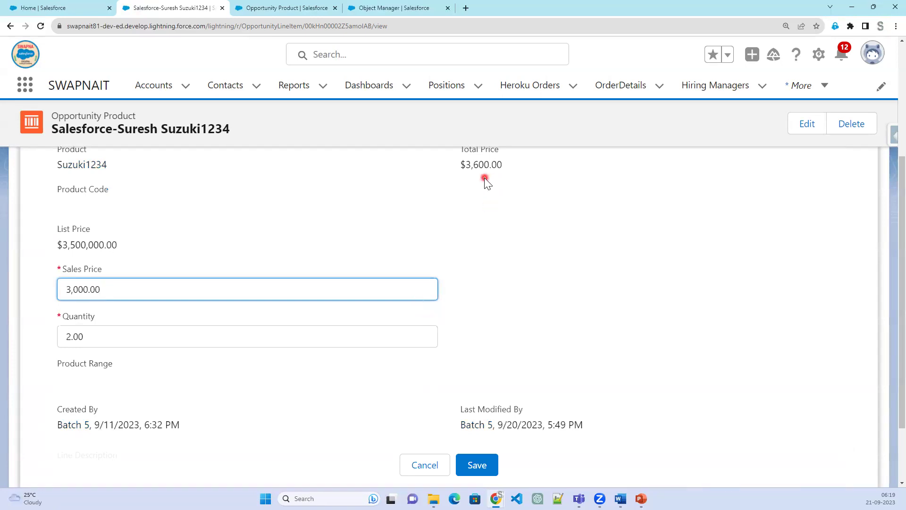
left_click(432, 468)
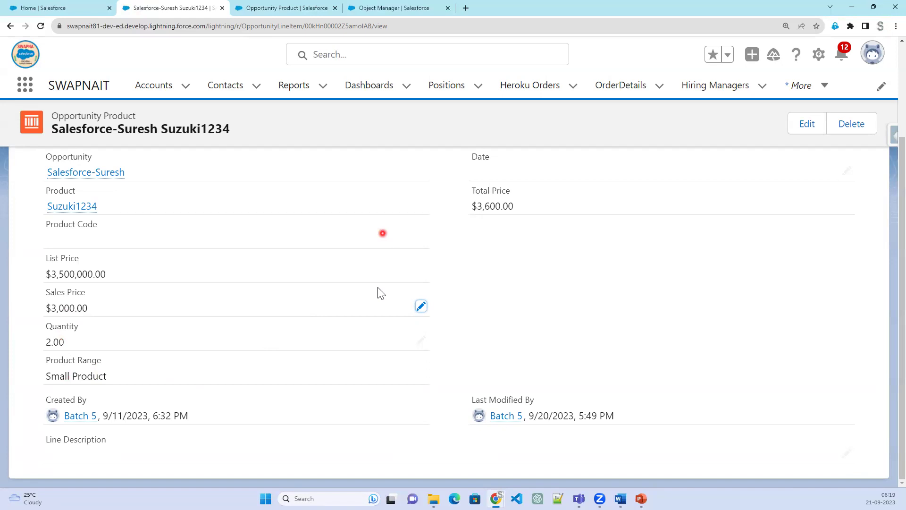
left_click(421, 306)
left_click_drag(386, 310, 7, 317)
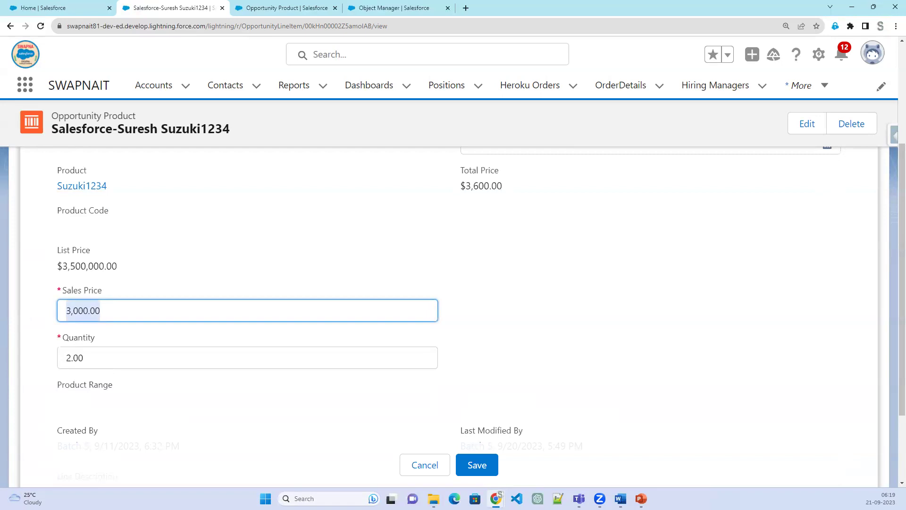
type("87")
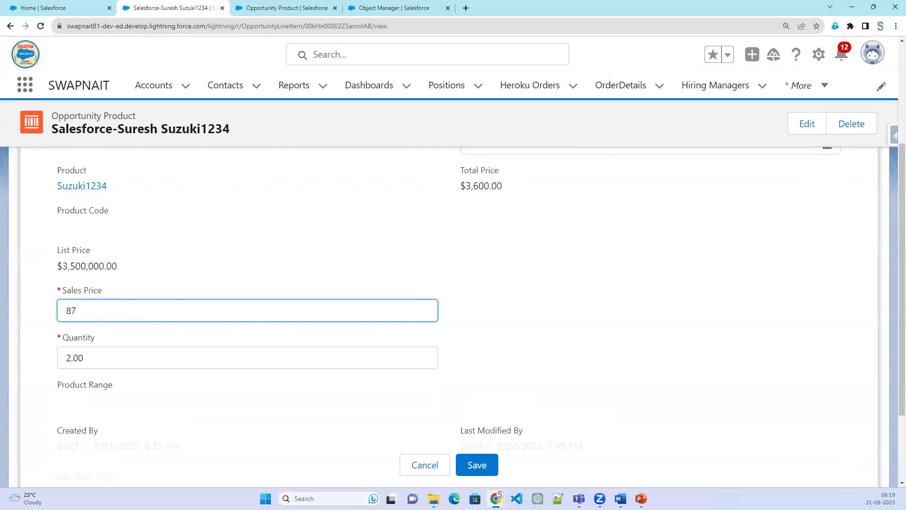
key("ctrl+z")
key("Left")
type("66")
left_click(494, 471)
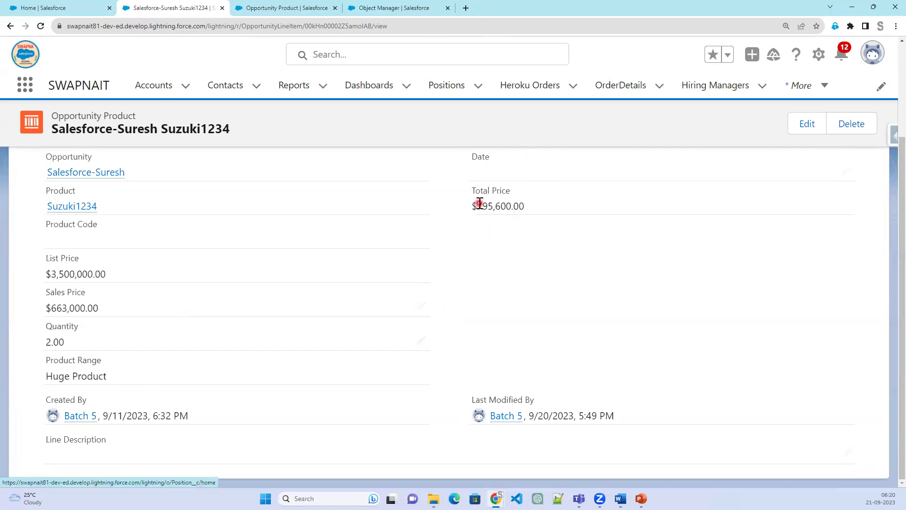
- Compare the record's Total Price and Quantity with the AND conditions and result texts in the Product Range formula
left_click_drag(469, 206, 541, 209)
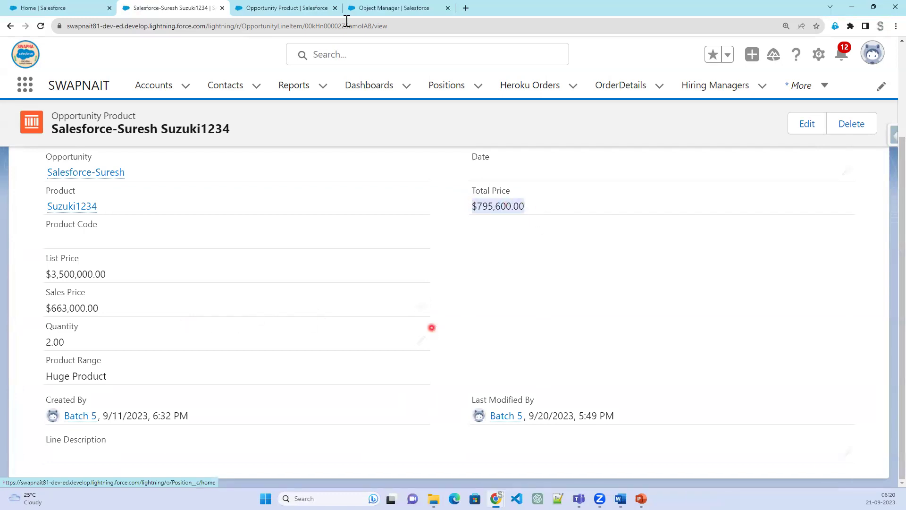
left_click(292, 12)
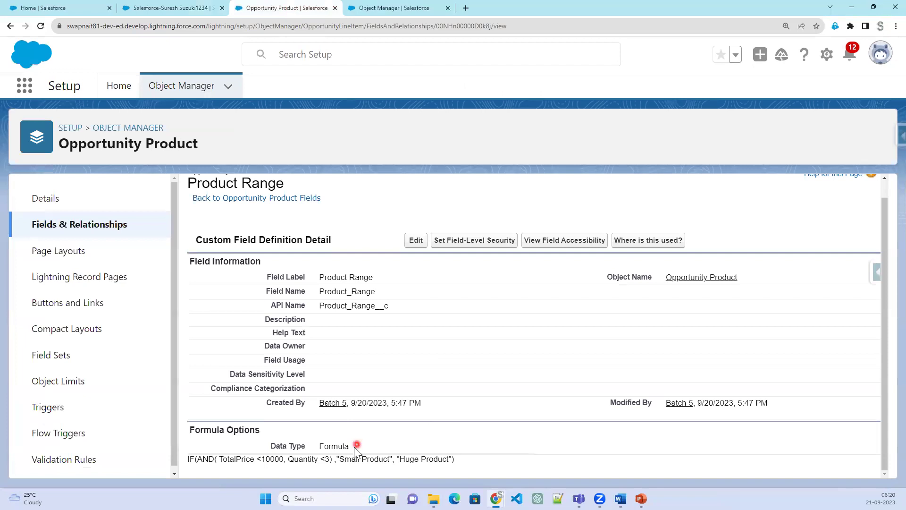
left_click_drag(327, 459, 209, 459)
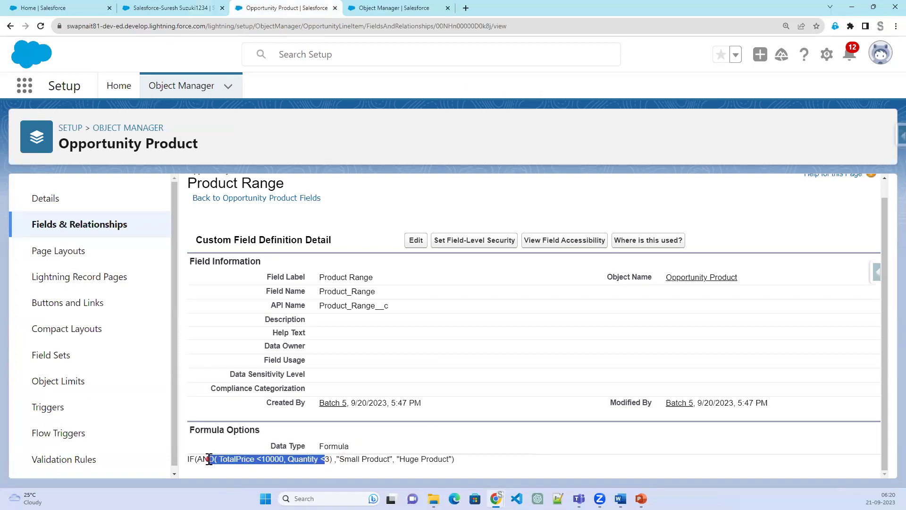
double_click(350, 459)
left_click_drag(241, 459, 329, 459)
left_click_drag(401, 459, 455, 461)
left_click(169, 13)
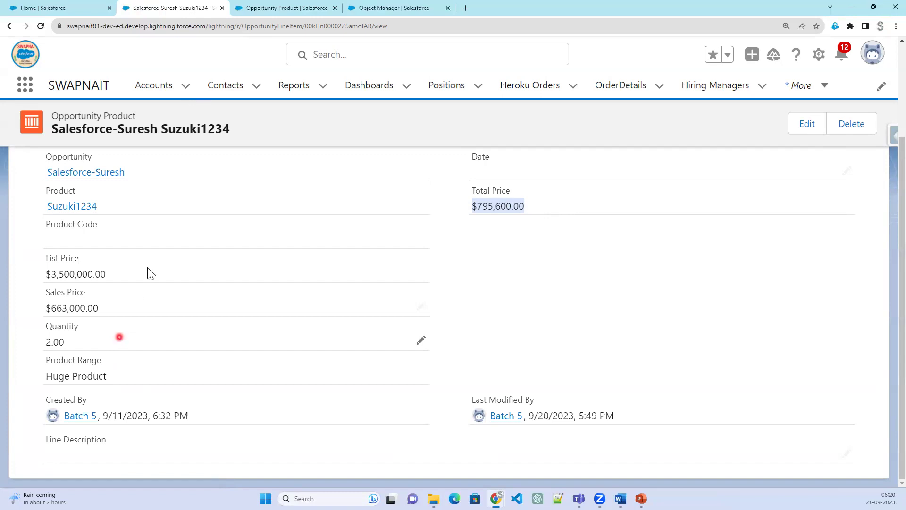
left_click(296, 11)
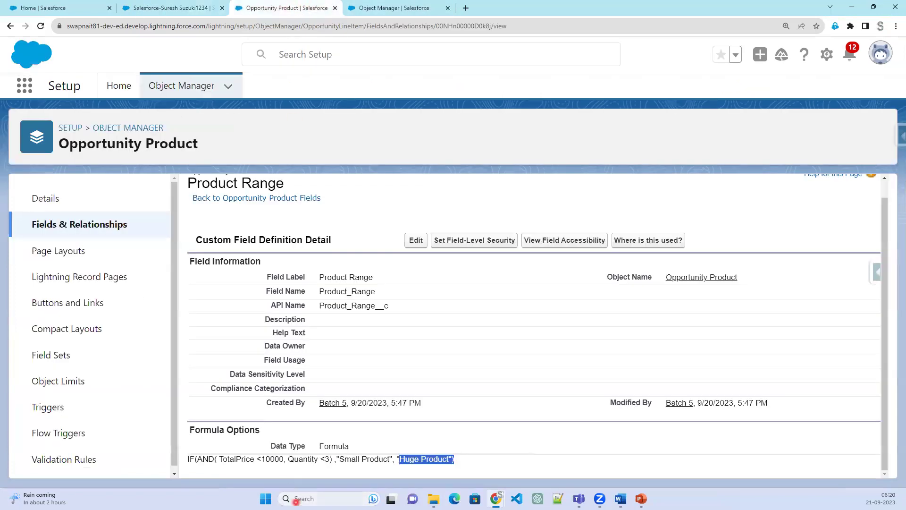
- Open the Product Range field for editing, examine its formula's AND conditions and result texts against the record, and leave without saving
left_click(415, 241)
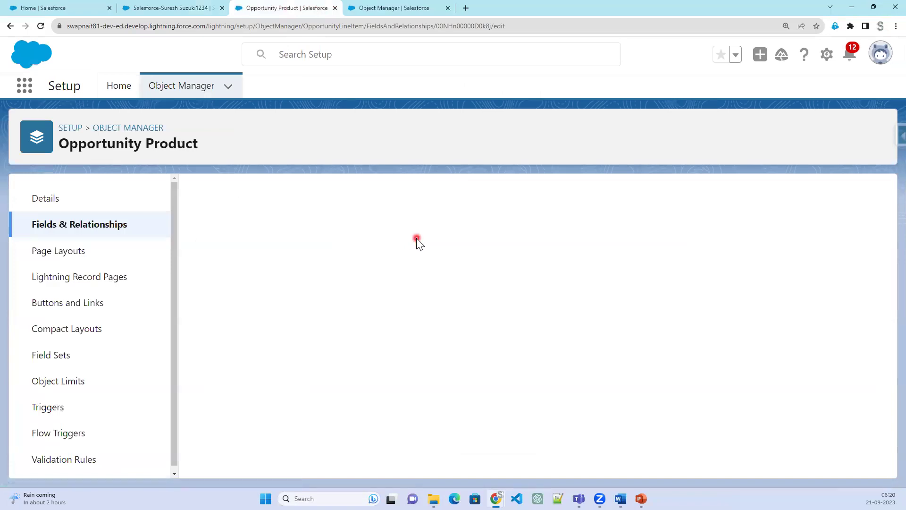
scroll(418, 321, "down", 2)
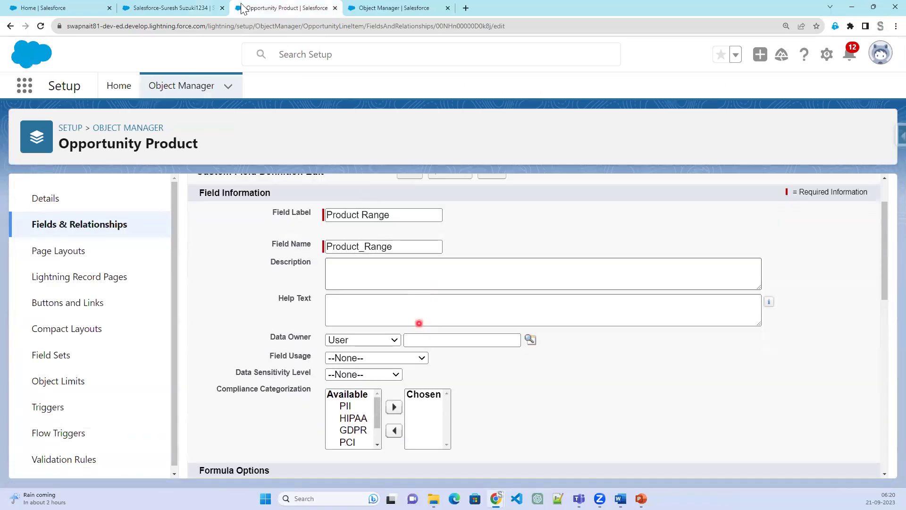
scroll(486, 400, "down", 6)
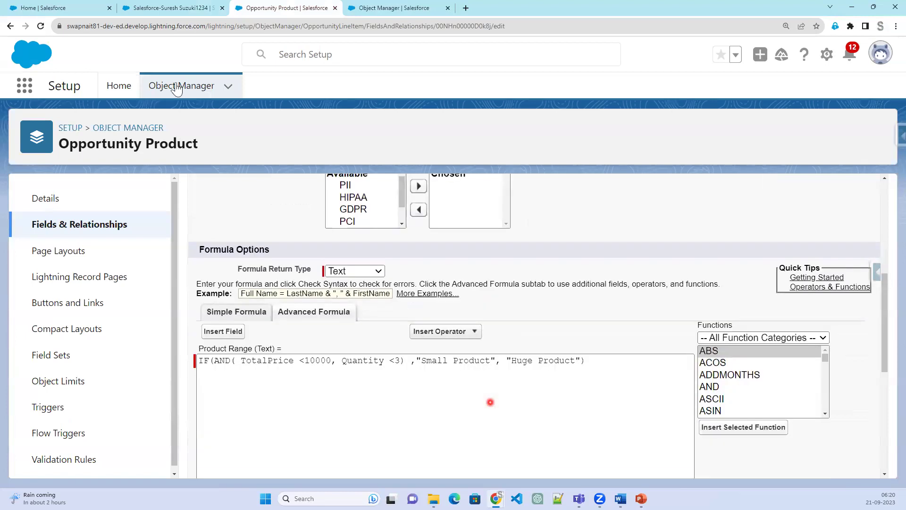
left_click(170, 8)
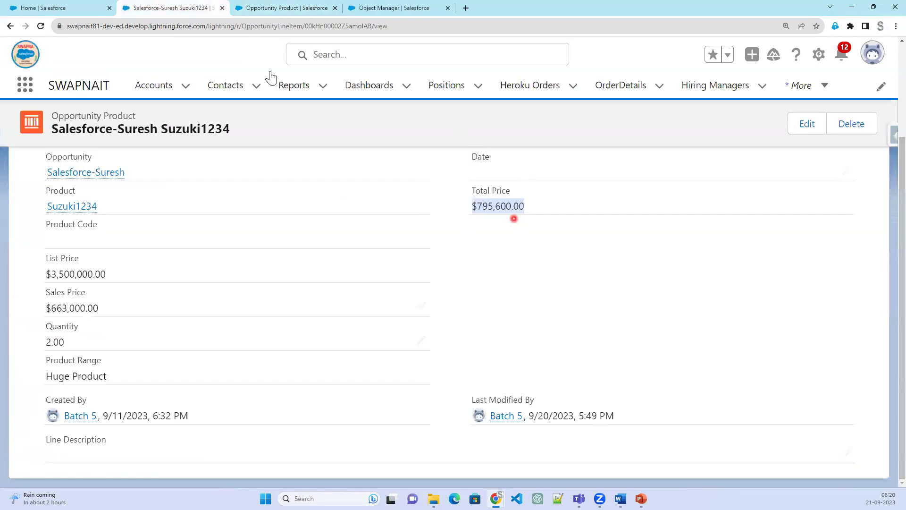
left_click(278, 8)
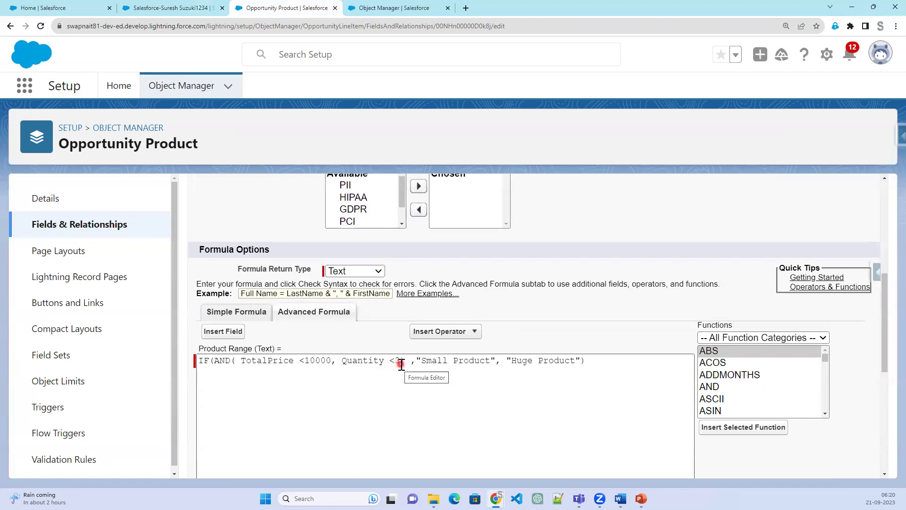
double_click(435, 360)
left_click_drag(517, 360, 576, 360)
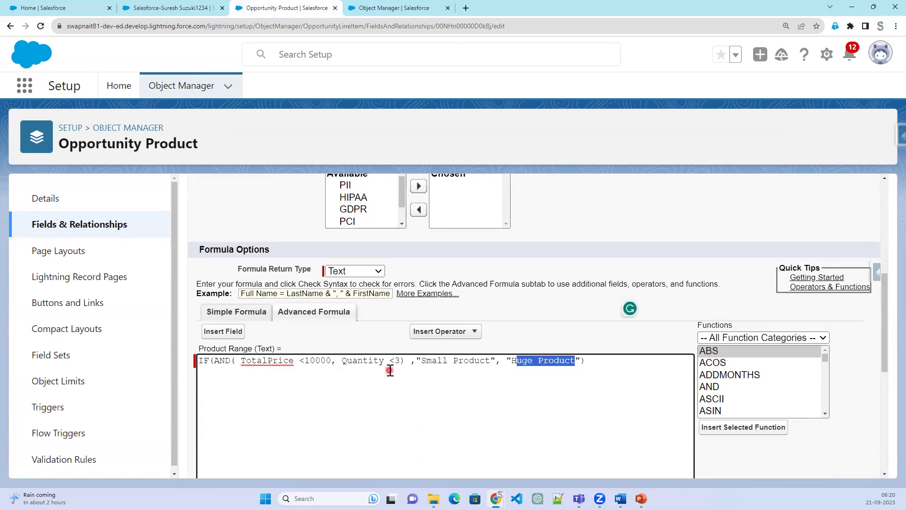
double_click(226, 360)
left_click(341, 360)
left_click_drag(341, 361, 335, 361)
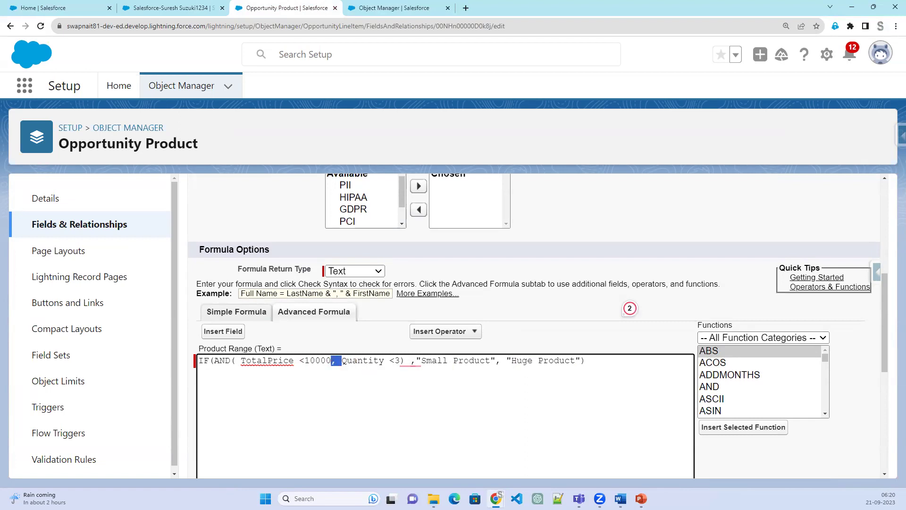
scroll(501, 332, "down", 6)
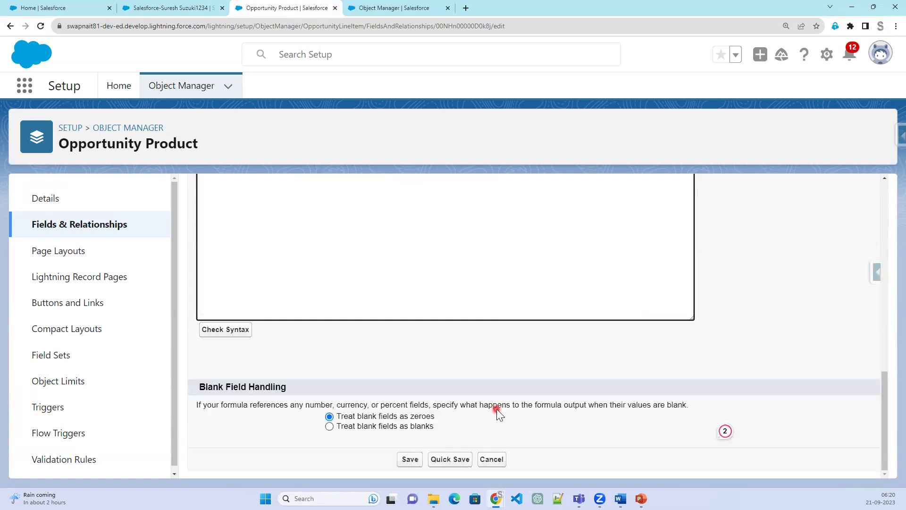
left_click(494, 459)
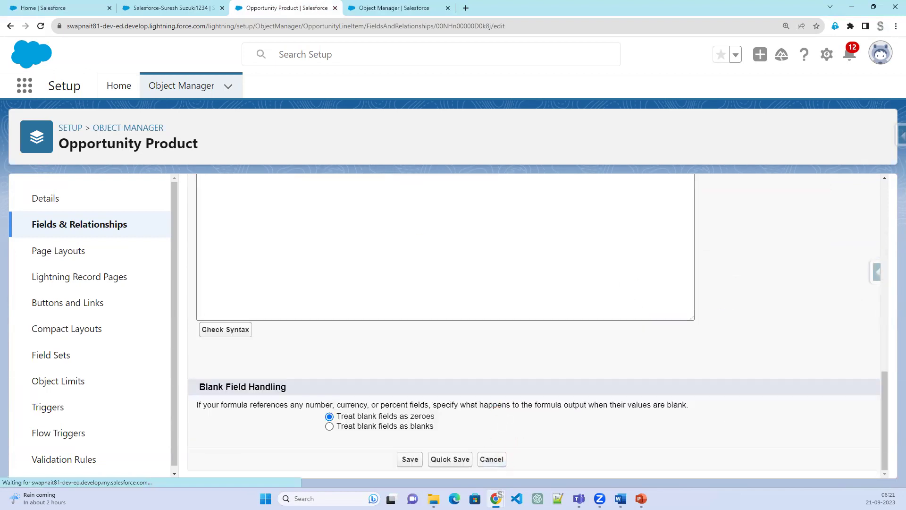
- Open the Positions list, switch to the PowerPoint slide show and advance through the Formula Fields Assignment slide's Case status icon requirements
left_click(154, 8)
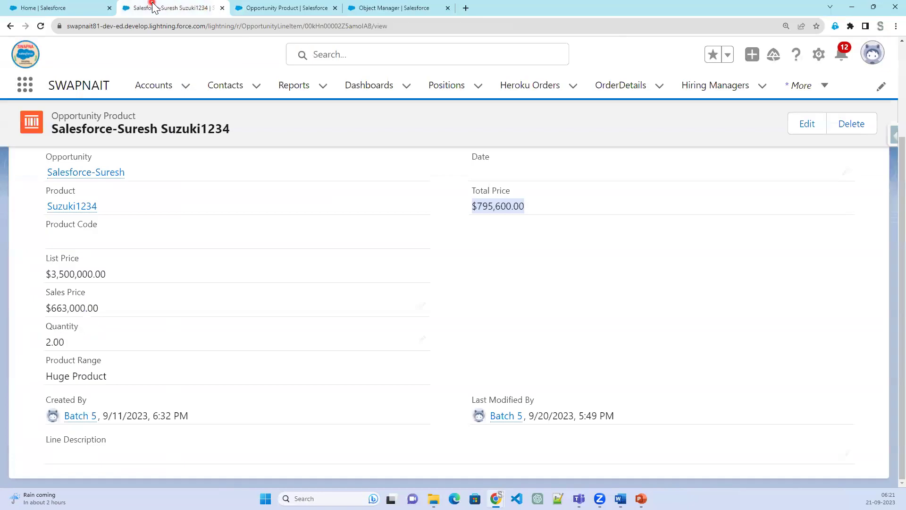
left_click(439, 88)
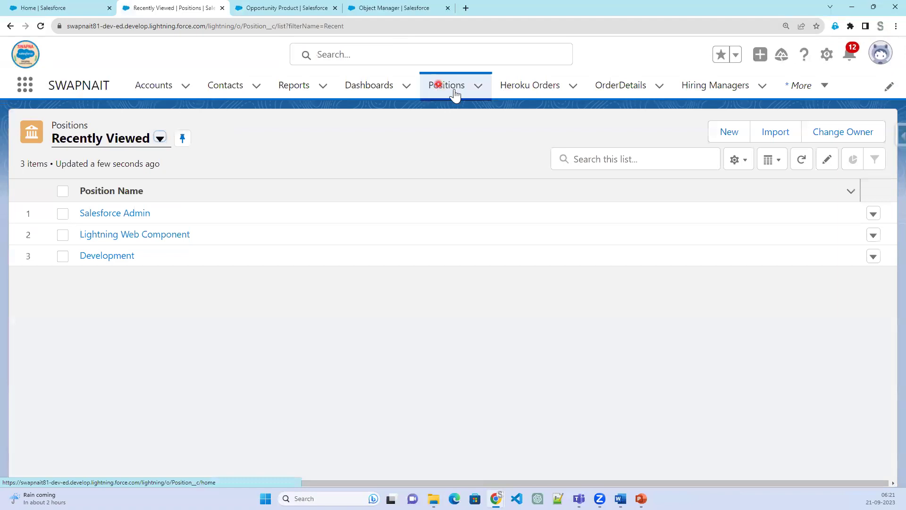
key("alt+Tab")
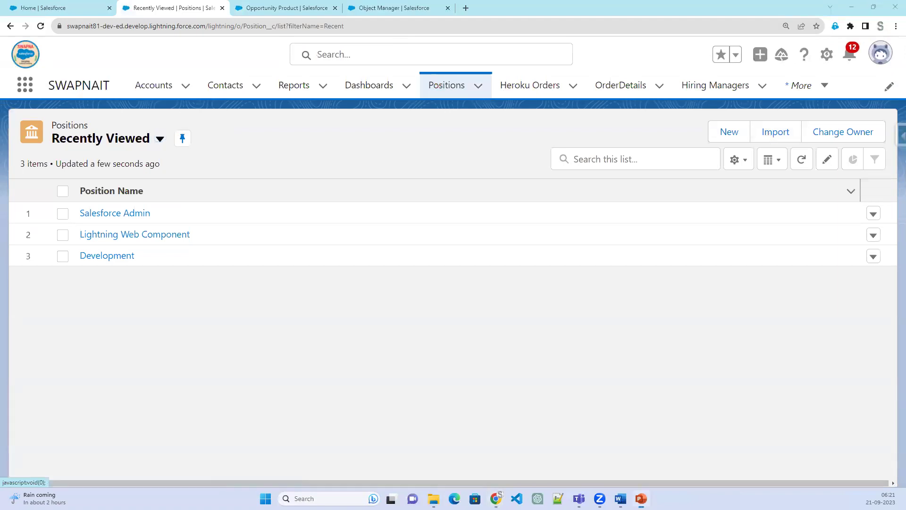
left_click(656, 230)
left_click(656, 230)
left_click(657, 230)
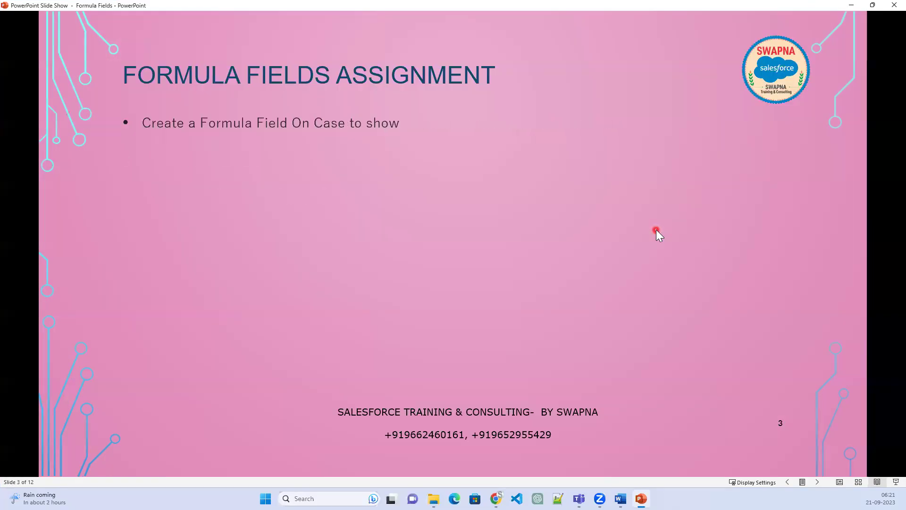
left_click(656, 230)
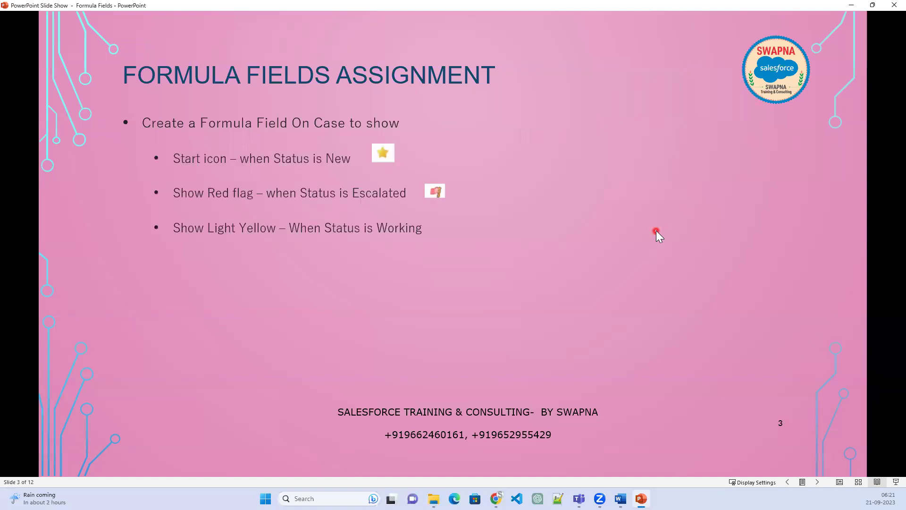
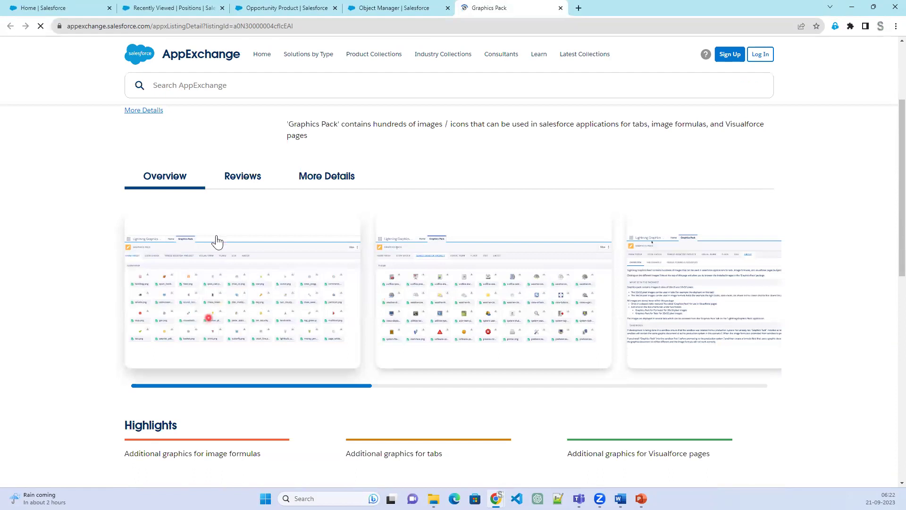
- Review the Graphics Pack listing on AppExchange and enlarge its first screenshot to examine the available icons
scroll(239, 194, "up", 2)
scroll(238, 196, "up", 1)
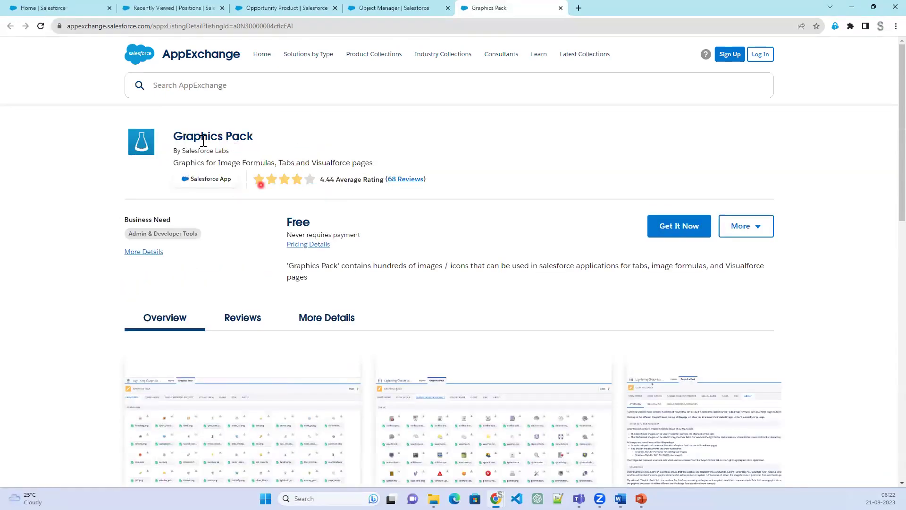
left_click_drag(173, 136, 260, 134)
scroll(454, 360, "down", 1)
scroll(455, 360, "down", 4)
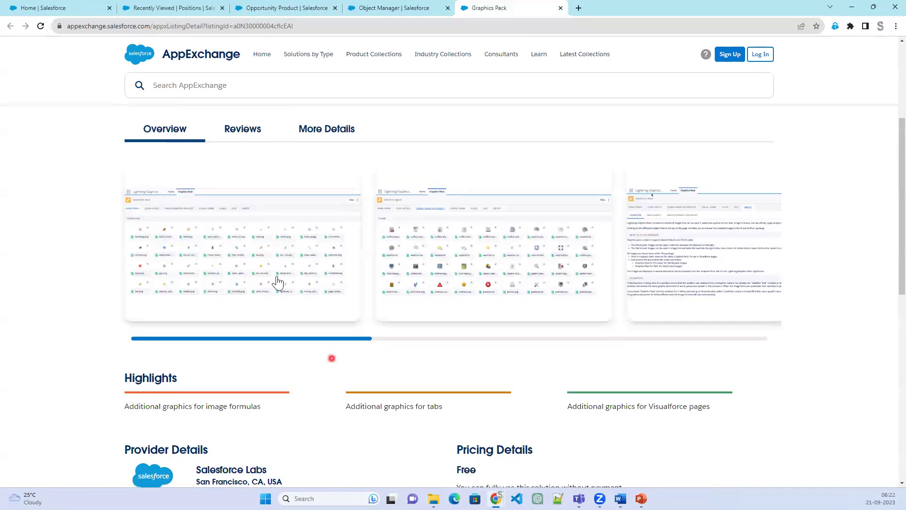
left_click(276, 266)
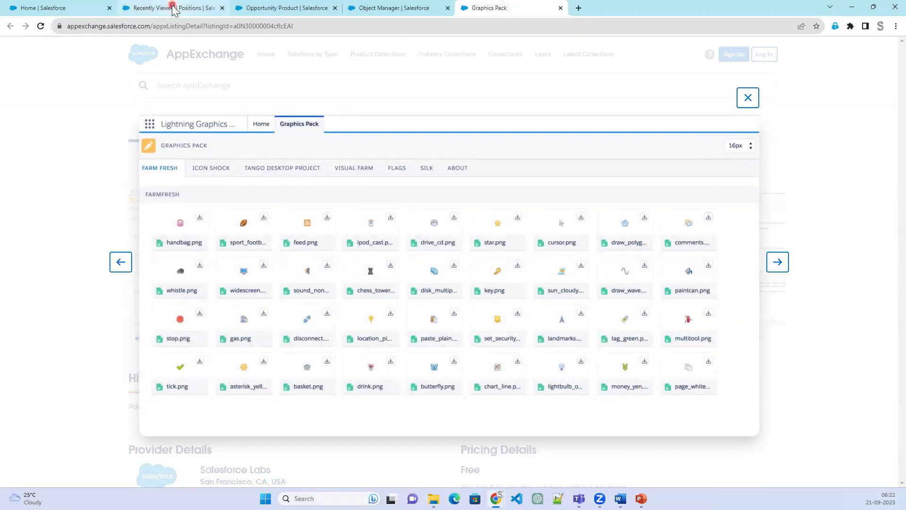
- Find Cases through the app search "case" and display the All Open Cases list view
left_click(143, 7)
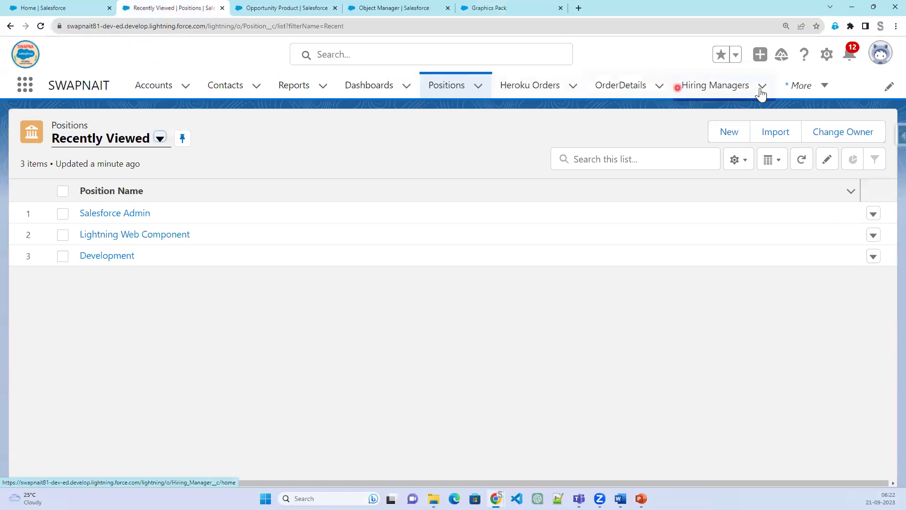
left_click(26, 90)
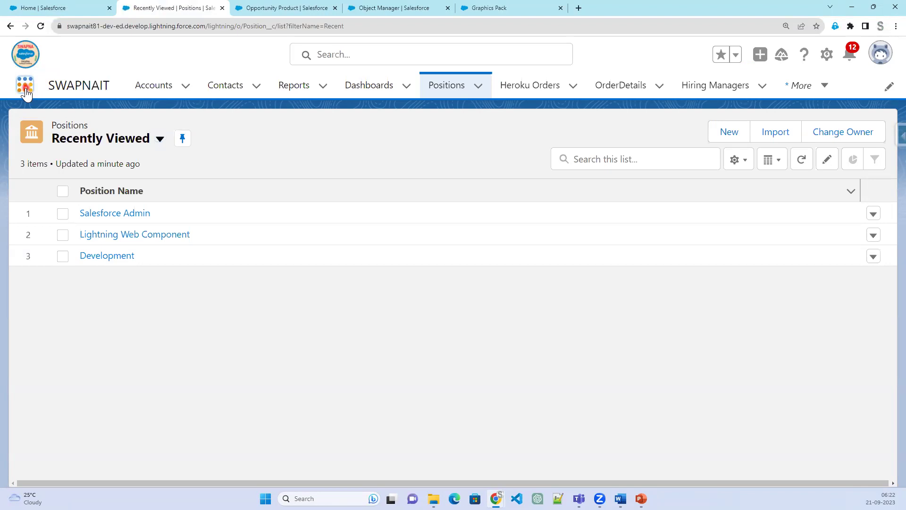
type("case")
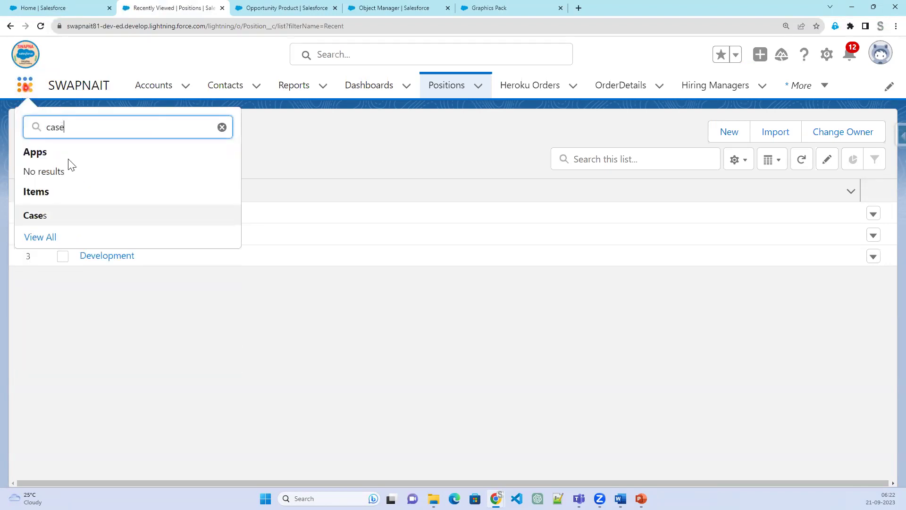
left_click(34, 218)
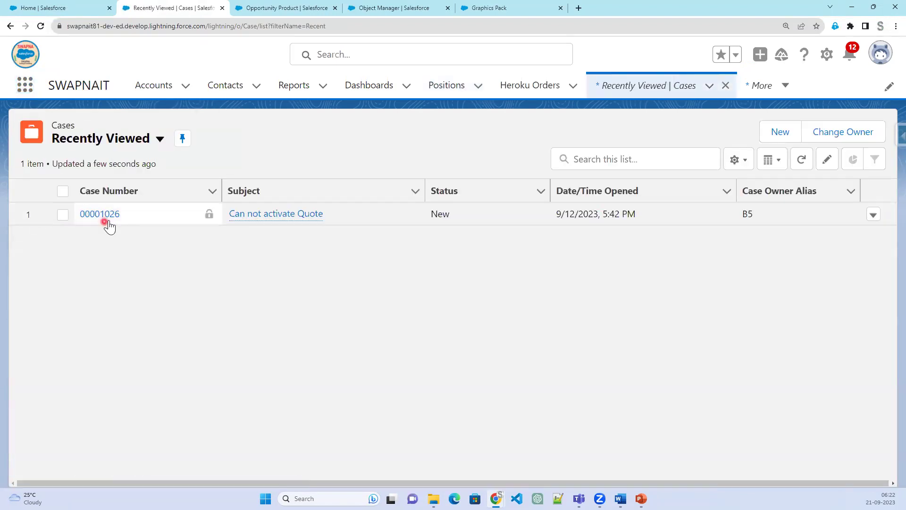
left_click(161, 139)
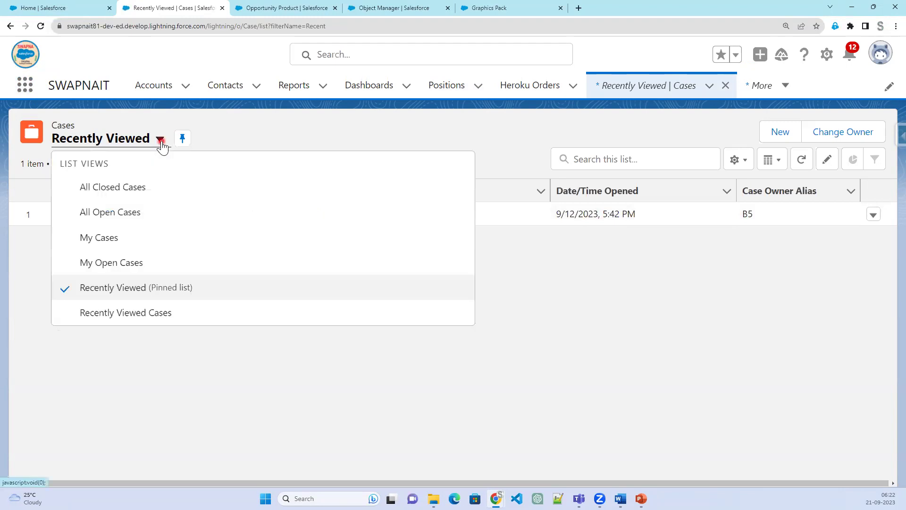
left_click(128, 214)
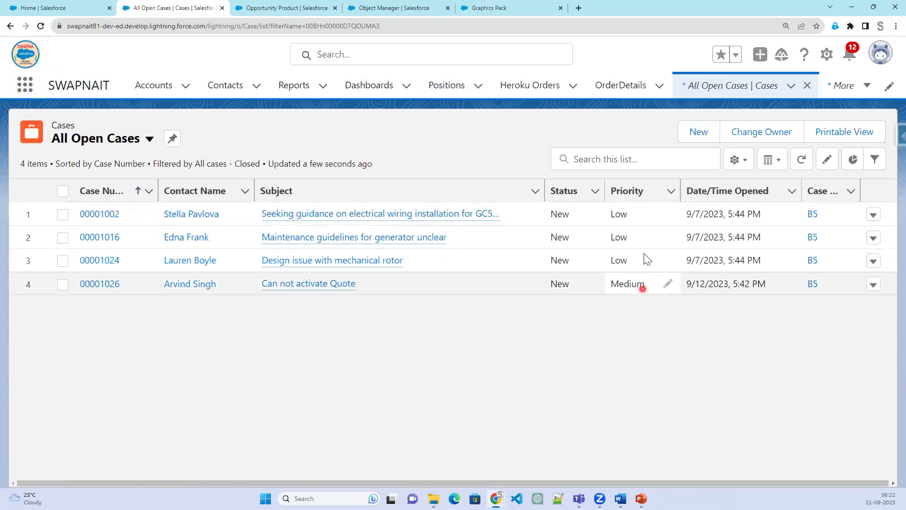
- Set the Priority of the "Design issue with mechanical rotor" case to High and save the list change
left_click(670, 261)
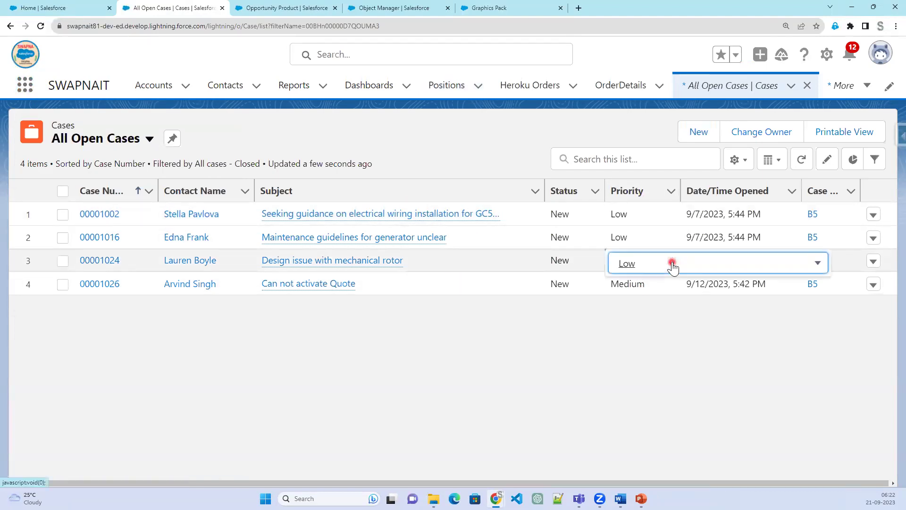
left_click(673, 266)
left_click(670, 316)
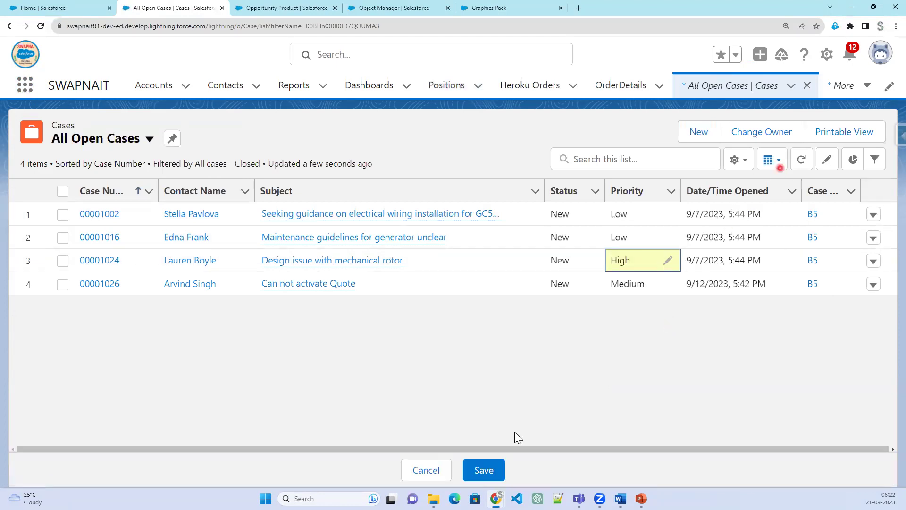
left_click(500, 469)
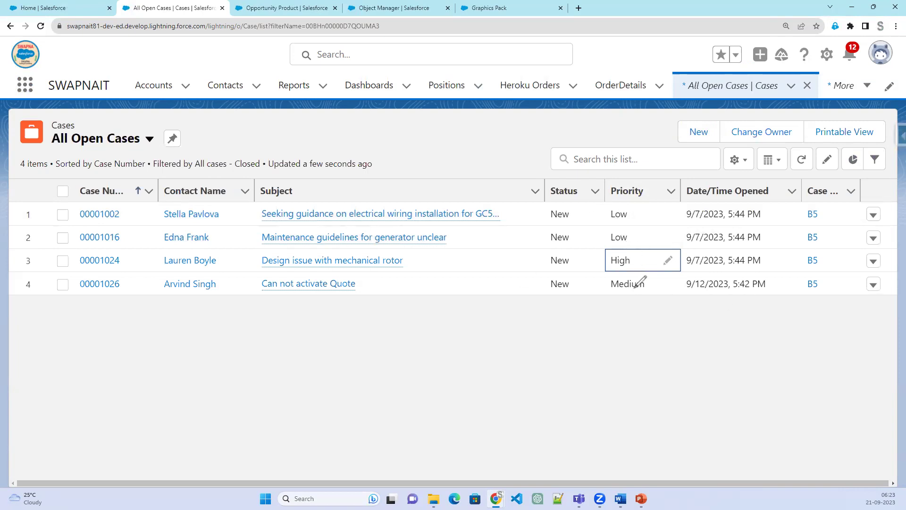
- Annotate the case list with three hand-drawn flags and outlines around the Priority column, and clear the drawing
mouse_move(633, 350)
left_mouse_down()
mouse_move(631, 322)
mouse_move(656, 328)
mouse_move(635, 333)
left_mouse_up()
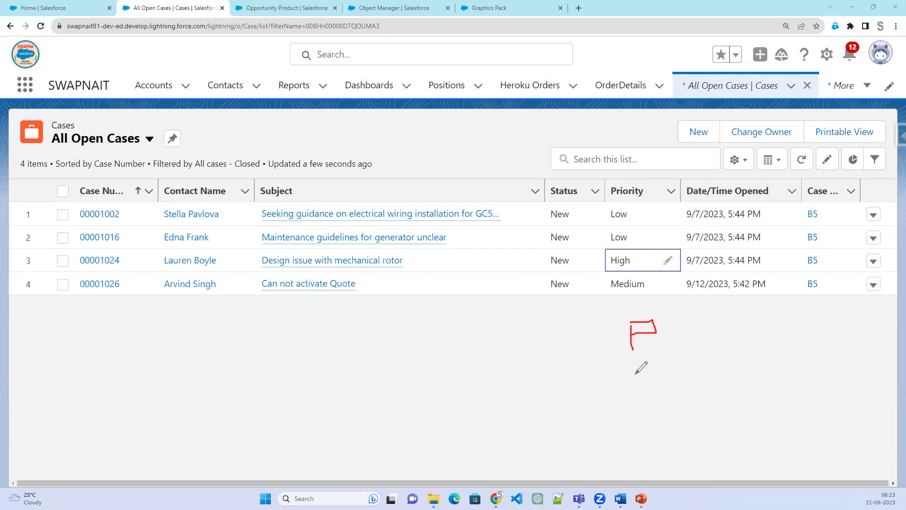
mouse_move(636, 363)
left_mouse_down()
mouse_move(637, 387)
mouse_move(670, 366)
mouse_move(643, 374)
left_mouse_up()
mouse_move(631, 406)
left_mouse_down()
mouse_move(637, 434)
mouse_move(656, 413)
mouse_move(635, 419)
left_mouse_up()
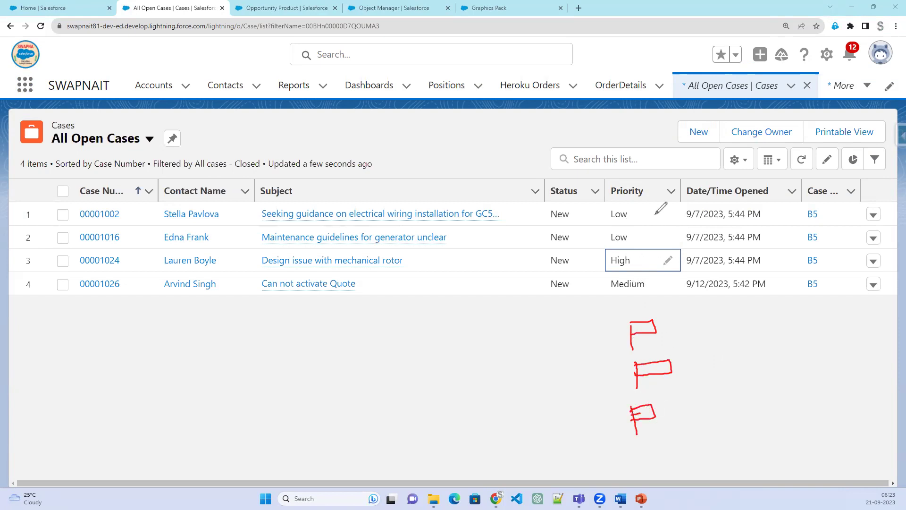
mouse_move(626, 395)
left_mouse_down()
mouse_move(627, 419)
mouse_move(601, 409)
left_mouse_up()
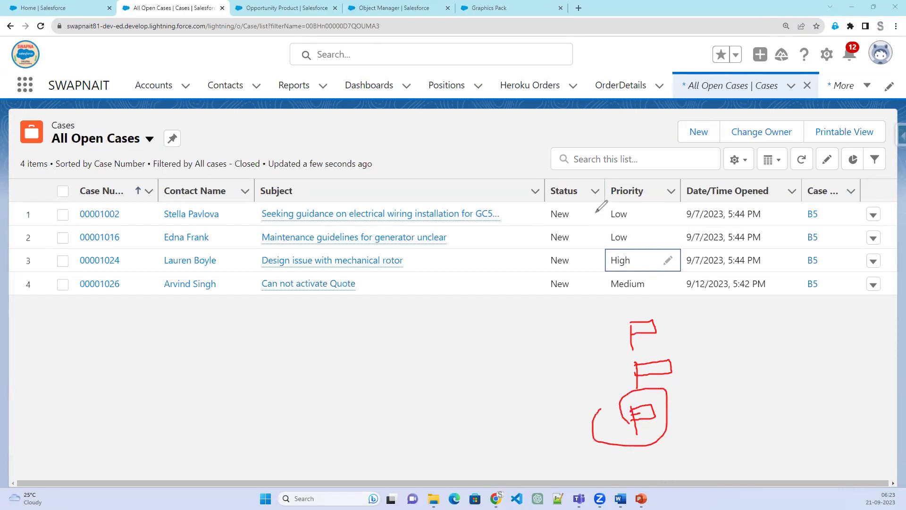
mouse_move(608, 203)
left_mouse_down()
mouse_move(610, 298)
mouse_move(657, 294)
mouse_move(684, 212)
mouse_move(596, 201)
left_mouse_up()
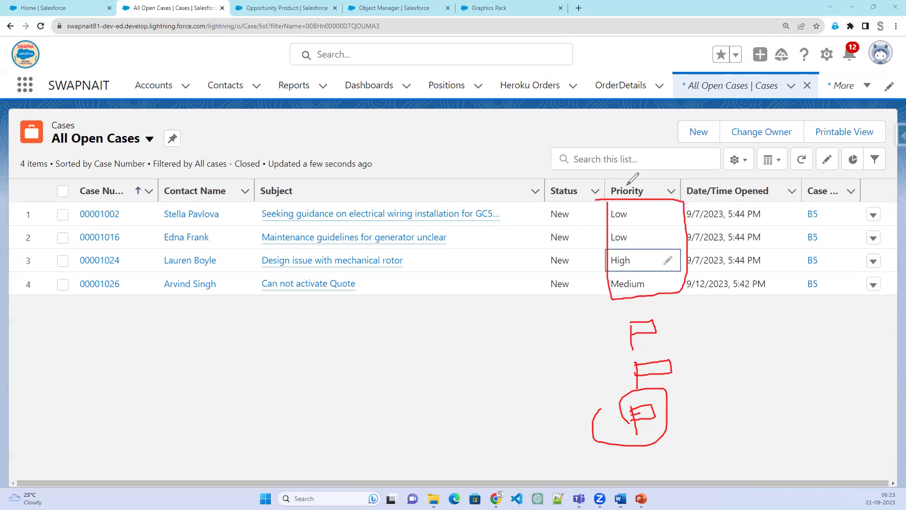
mouse_move(679, 181)
left_mouse_down()
mouse_move(689, 303)
mouse_move(710, 300)
mouse_move(705, 171)
mouse_move(687, 179)
left_mouse_up()
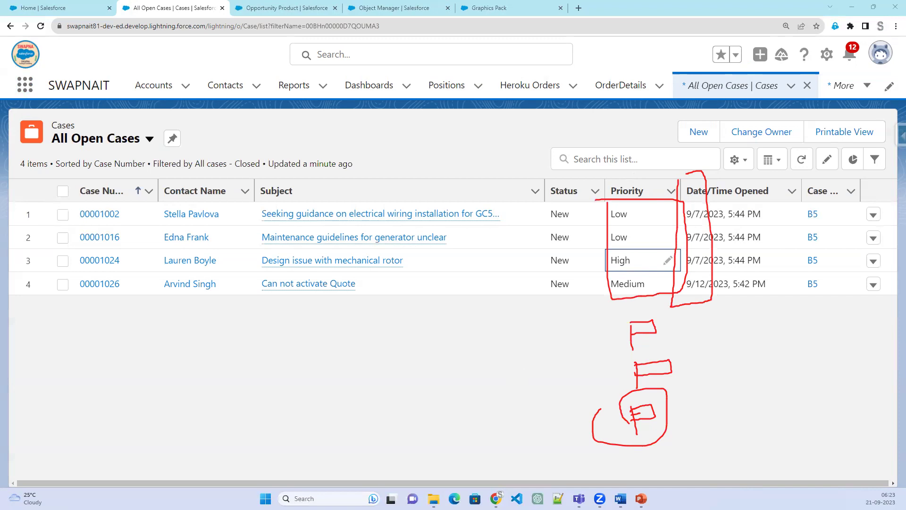
key("Escape")
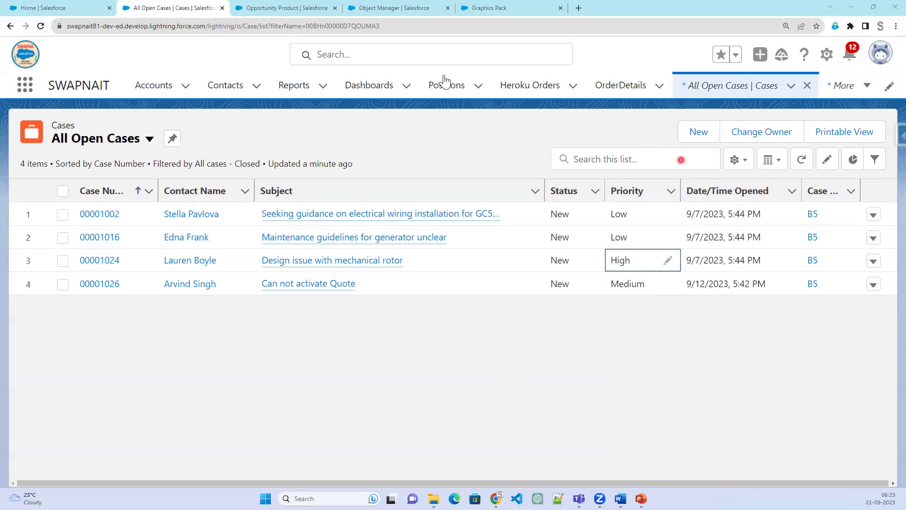
- Open the Case object's fields in Setup and start a new custom field of type Formula
left_click(827, 55)
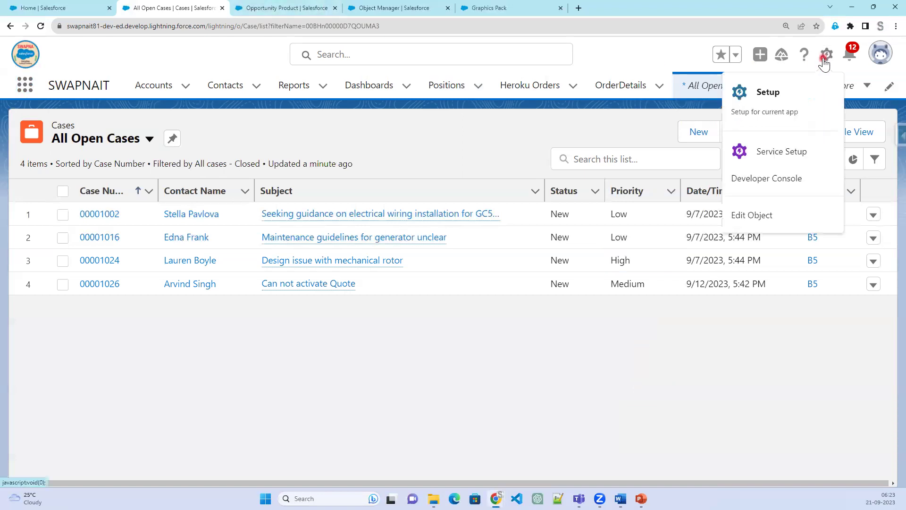
left_click(756, 215)
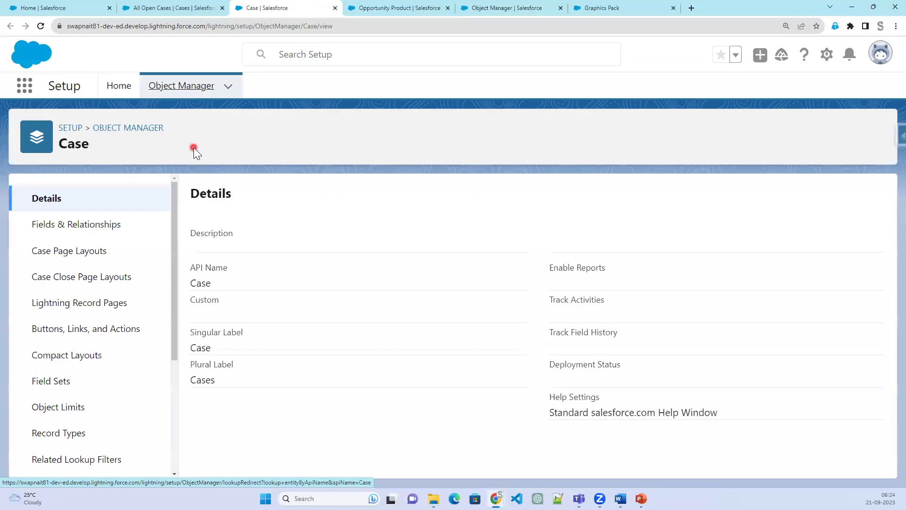
left_click(70, 227)
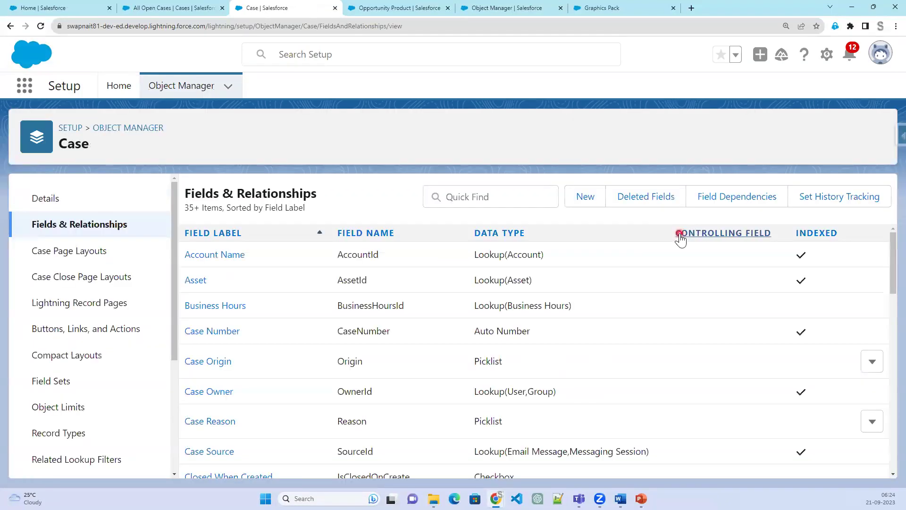
left_click(586, 196)
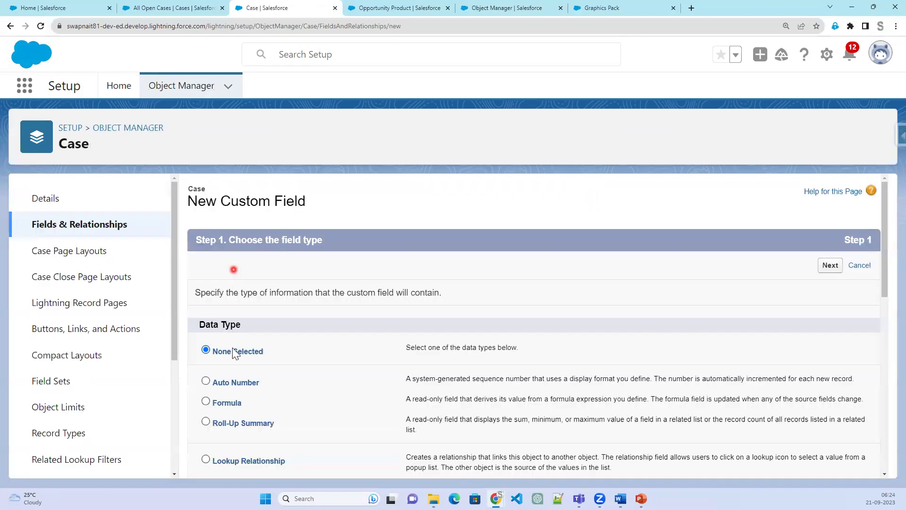
left_click(238, 401)
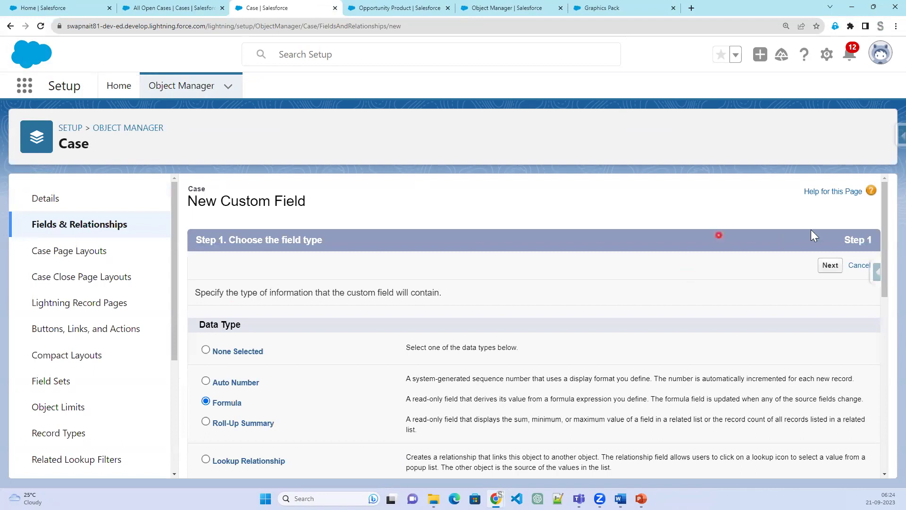
left_click(828, 267)
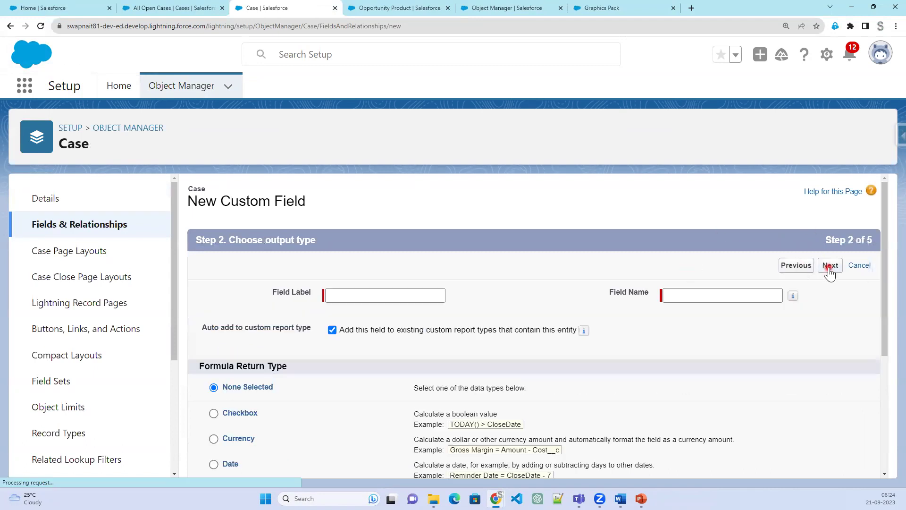
- Label the new field Priority Flag, give it a Text formula return type and continue to the formula editor
left_click(361, 295)
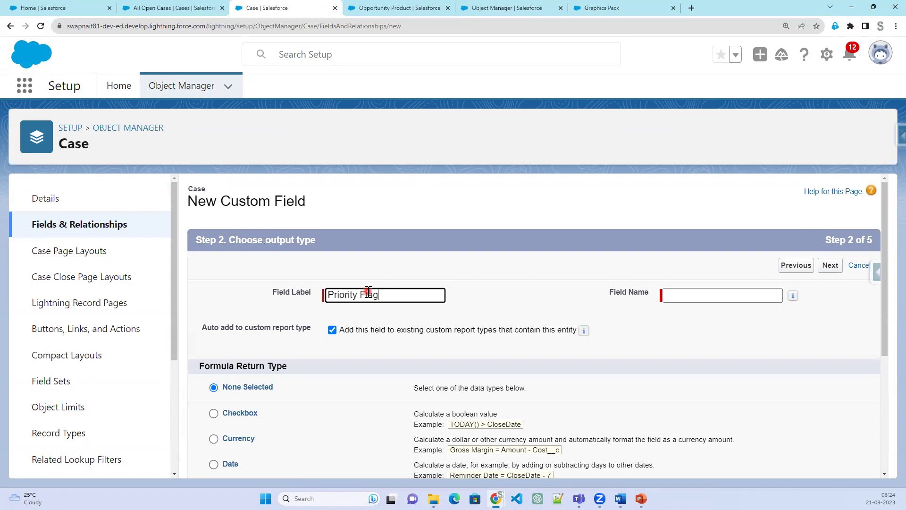
key("Tab")
key("Tab")
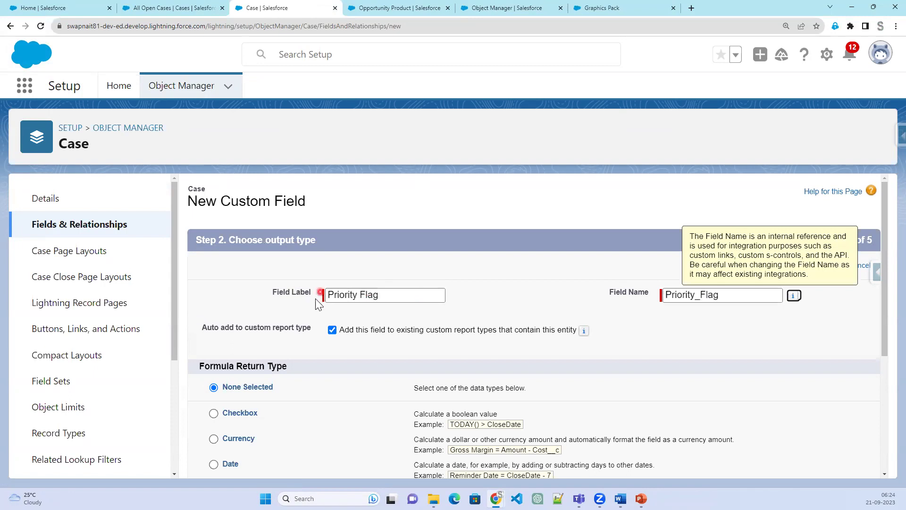
scroll(324, 378, "down", 4)
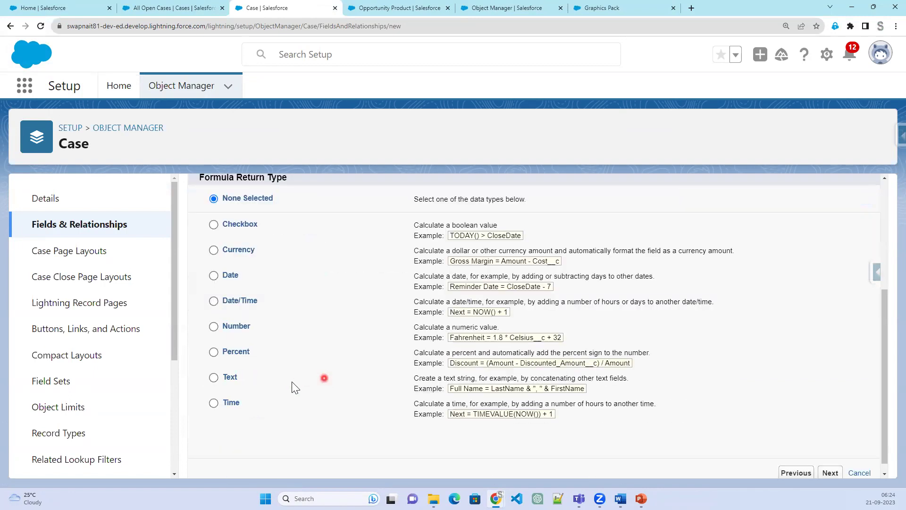
left_click(230, 378)
left_click(830, 473)
scroll(415, 305, "down", 3)
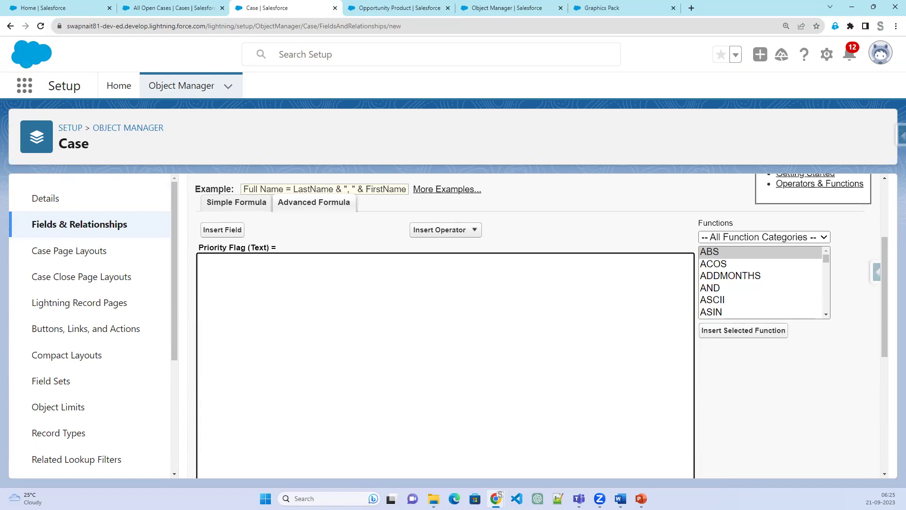
- Write an on-screen note over the formula area headed Priority, mapping Low to Green, Medium to Yellow and High to Red
left_click(808, 243)
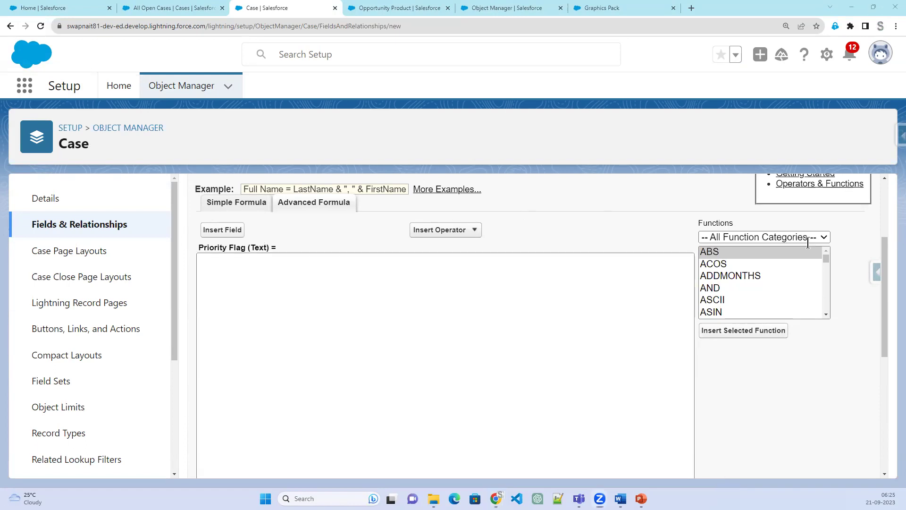
left_click(245, 271)
type("Priori")
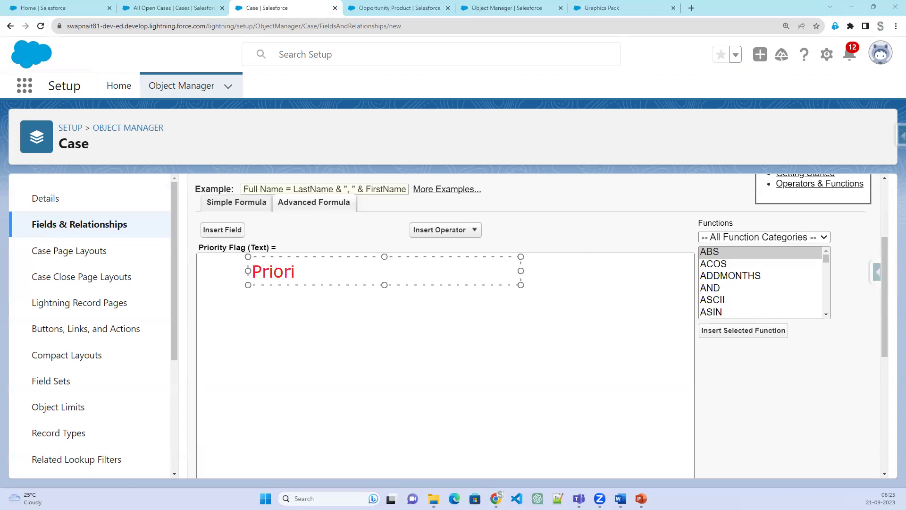
type("ty")
key("Return")
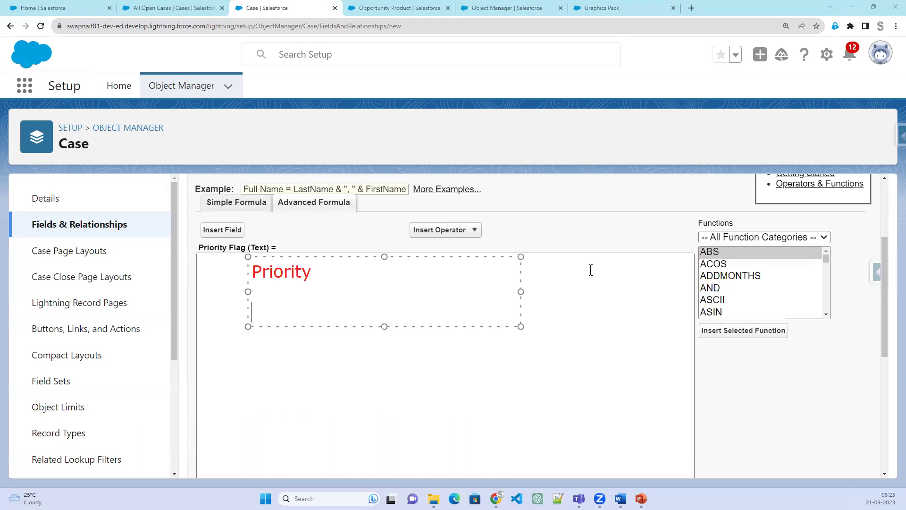
type("Low ---> Green")
key("Return")
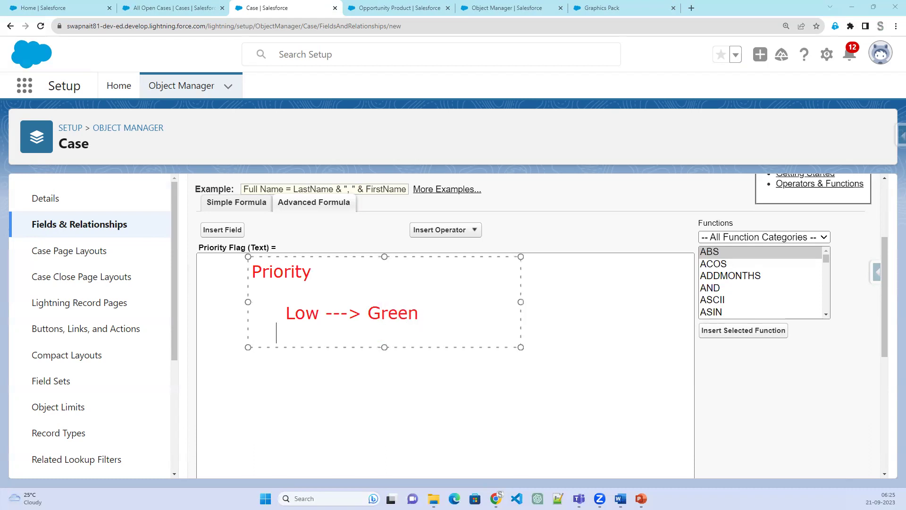
type("Mediu")
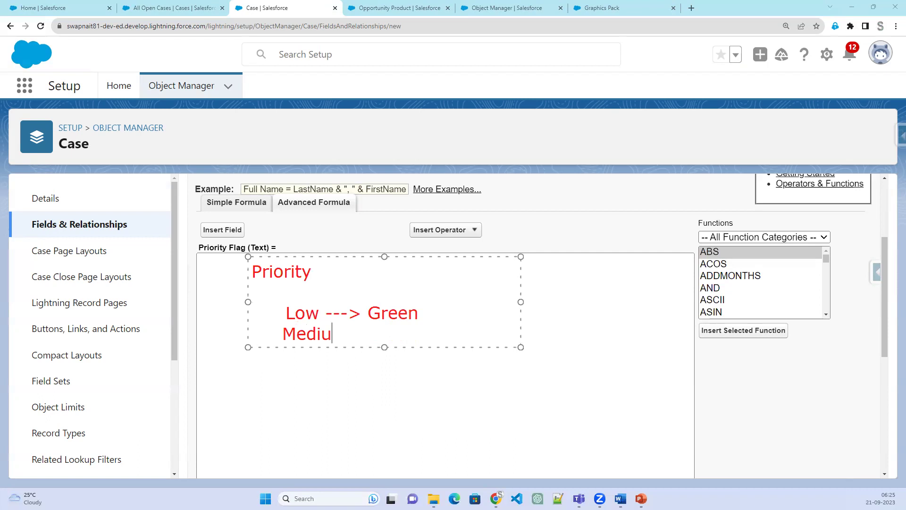
type("m ---- Yellow")
key("Return")
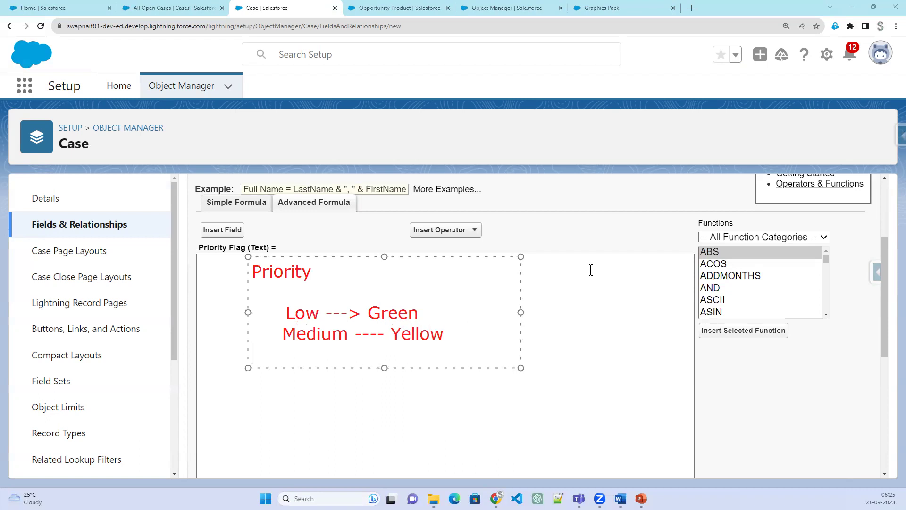
type("High ----> Red")
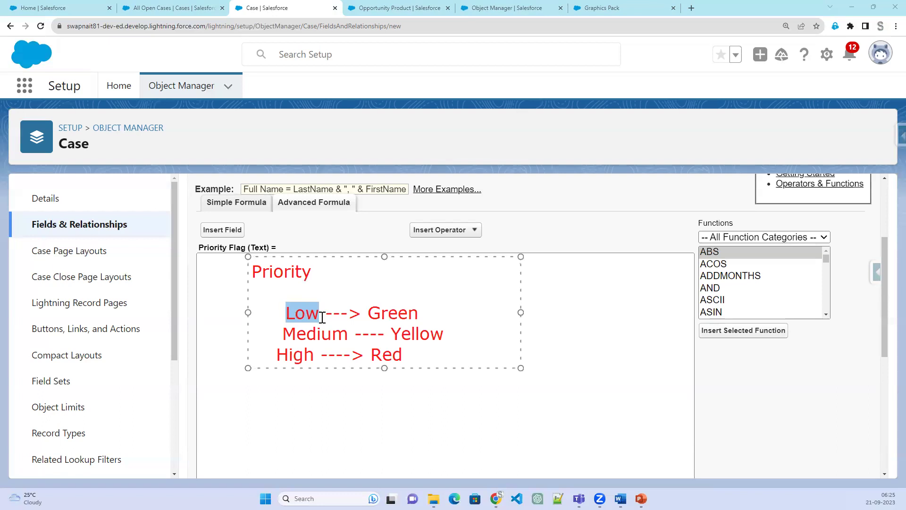
- Begin a formula in the note with Case(Priority, above the Low line, moving the Priority heading into it
left_click(283, 312)
left_click(253, 290)
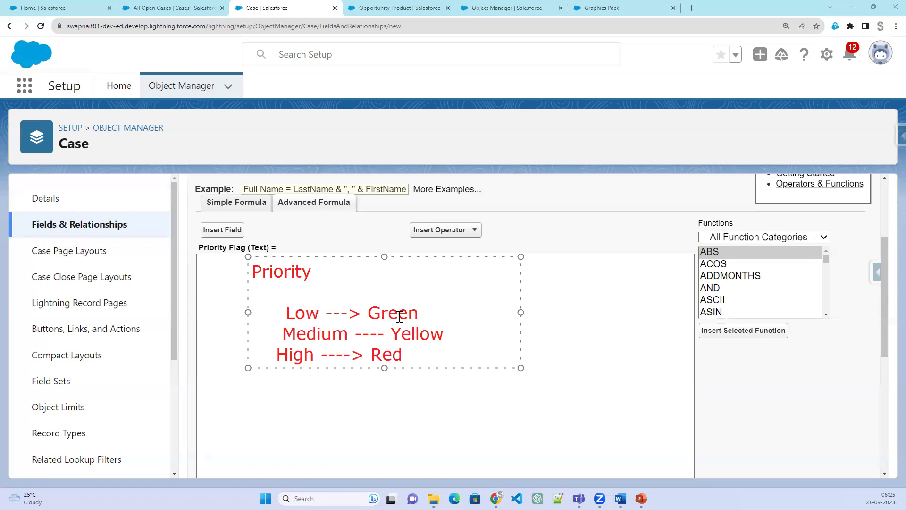
key("Return")
type("Case(")
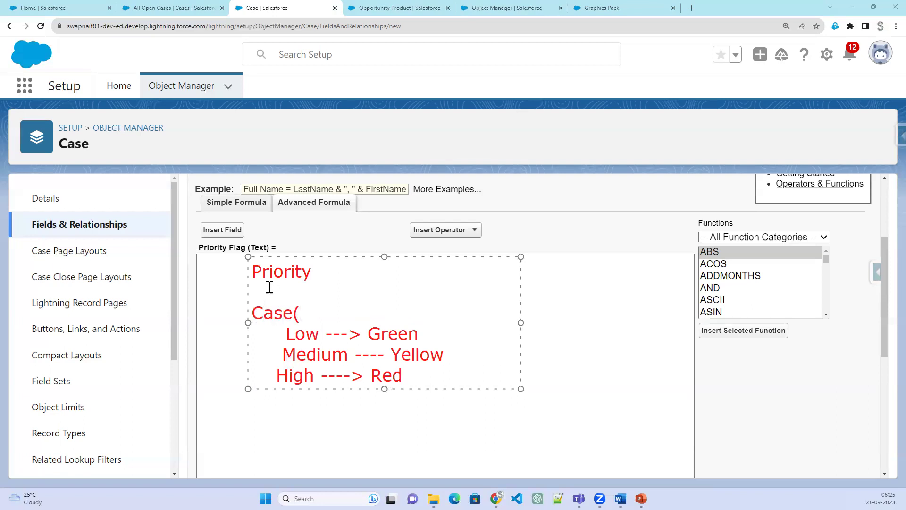
double_click(279, 272)
key("ctrl+c")
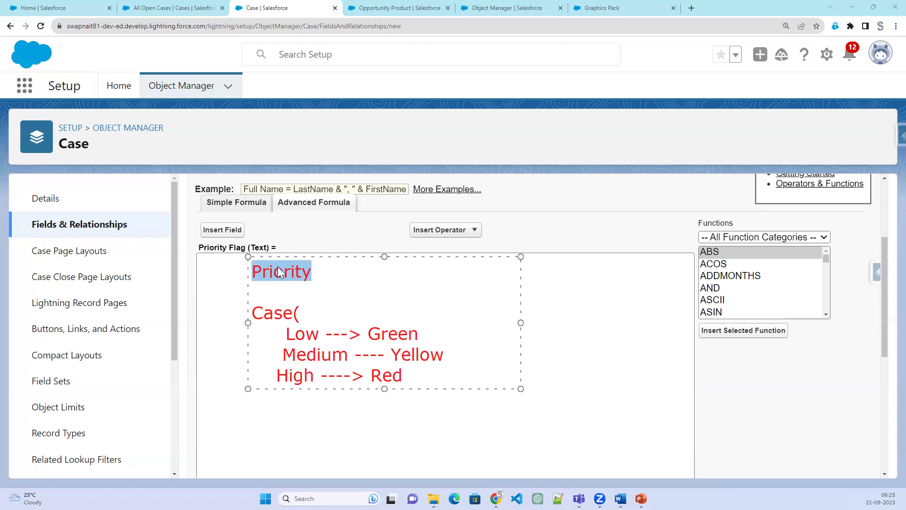
key("BackSpace")
key("ctrl+v")
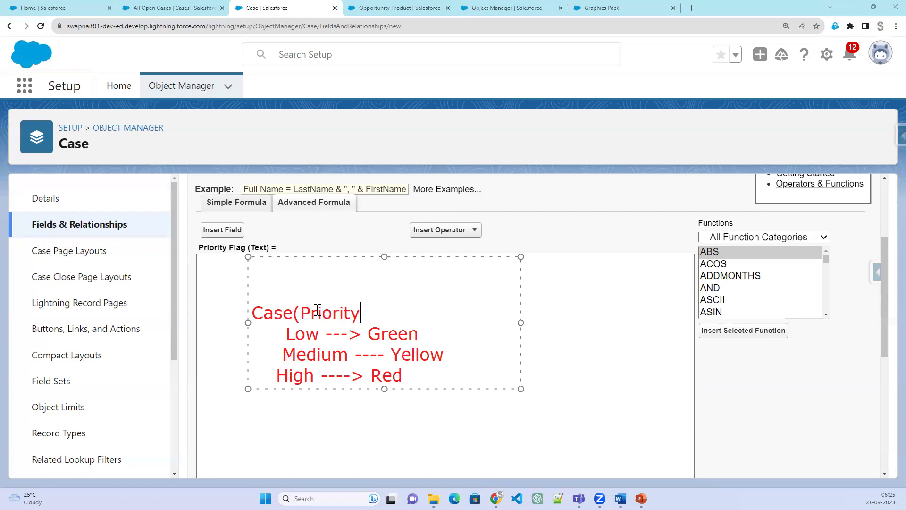
type(",")
- Rewrite the note's Low line in formula syntax as "Low" ," Green", replacing the arrow with a comma
left_click_drag(361, 334, 326, 333)
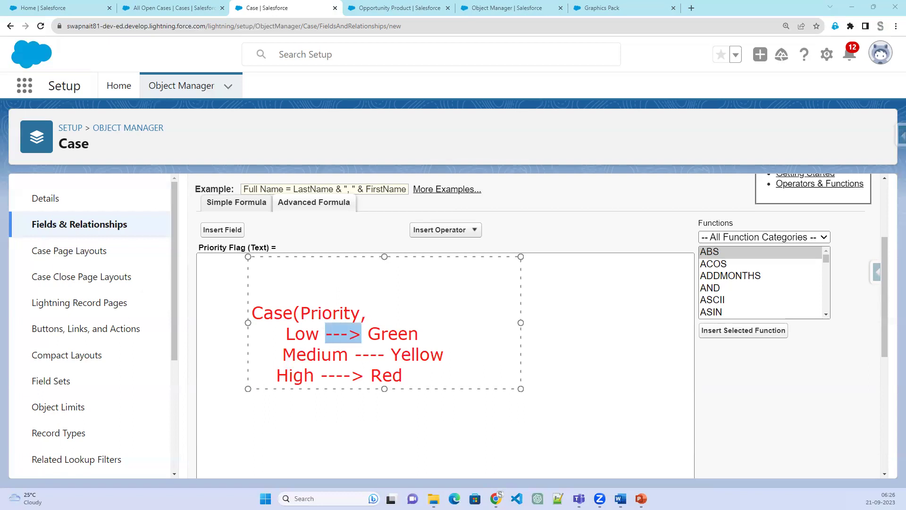
type(",\"")
key("Right")
key("Right")
key("Right")
key("Right")
key("Right")
type("\",")
key("Left")
key("Left")
key("Left")
key("Left")
key("Left")
key("Left")
key("Left")
key("Left")
key("Left")
key("Left")
key("Left")
key("Left")
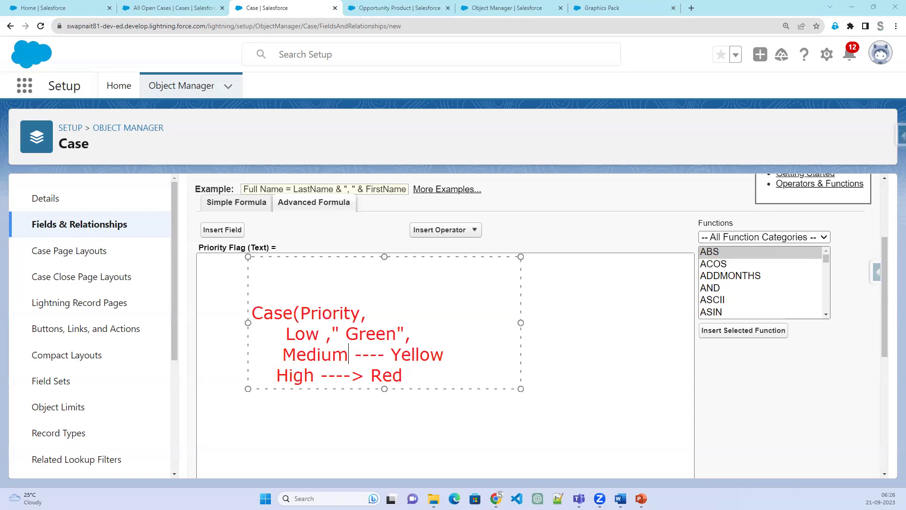
key("Right")
key("Right")
key("Left")
key("Left")
key("Left")
type("\"")
key("Right")
key("Right")
key("Right")
type("\"")
- Rewrite the note's Medium line in formula syntax as "Medium","Yellow", without the dashes
key("Down")
key("Left")
key("Left")
key("Left")
key("Left")
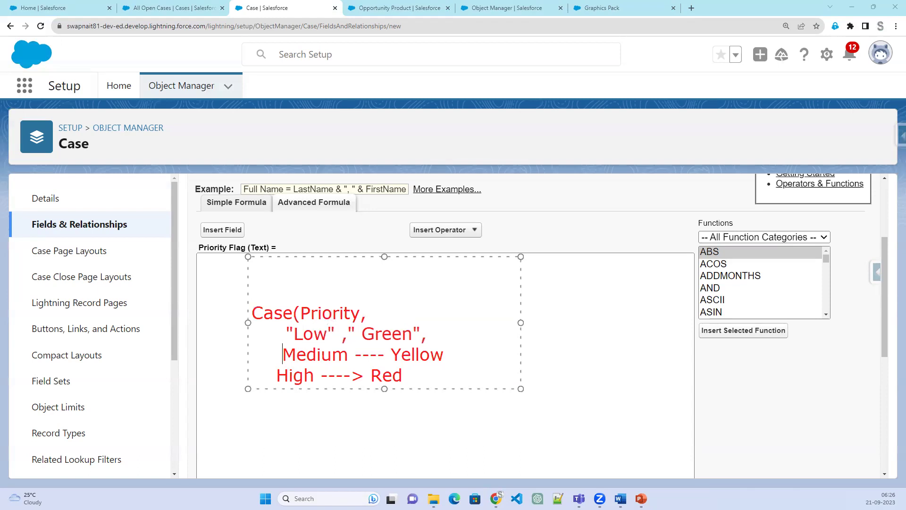
type("\"")
key("Right")
key("Right")
key("Right")
key("Right")
key("Right")
key("Right")
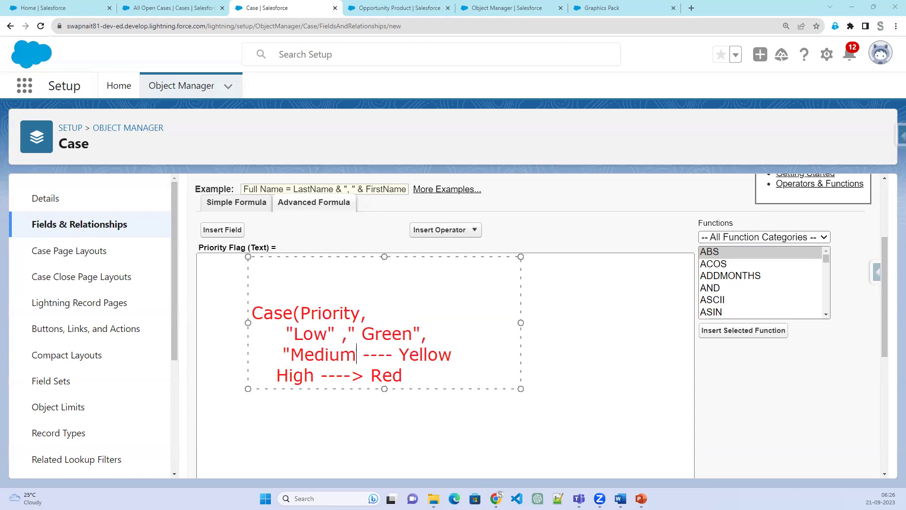
type("\",")
key("Delete")
key("Delete")
key("Delete")
key("Delete")
key("Delete")
key("Delete")
type("\"")
key("Right")
key("Right")
key("Right")
key("Right")
key("Right")
key("Right")
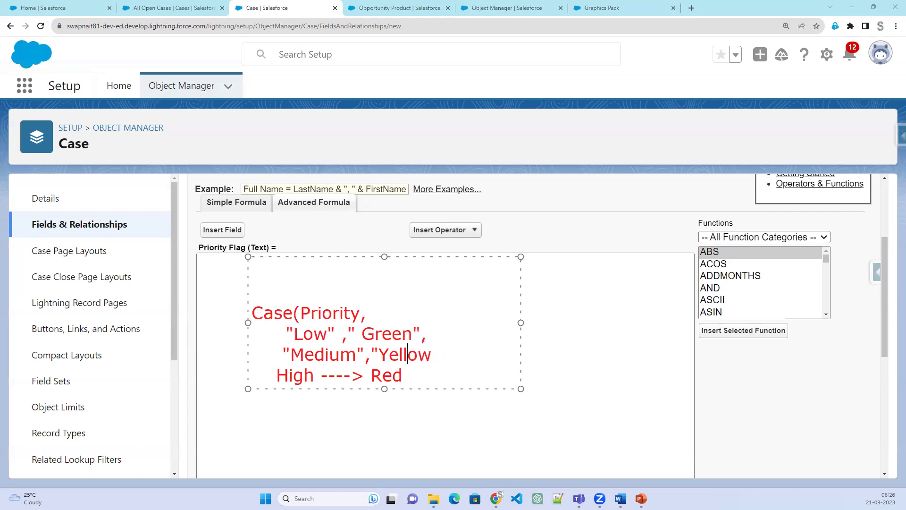
type("\"")
- Rewrite the note's High line in formula syntax as "High","Red", and add a blank line below it
key("Left")
key("Left")
key("Left")
key("Left")
key("Left")
key("Left")
key("Left")
key("Left")
key("Left")
key("Left")
key("Left")
key("Left")
key("Left")
key("Left")
key("Left")
type("\"")
key("Right")
key("Right")
key("Right")
key("Right")
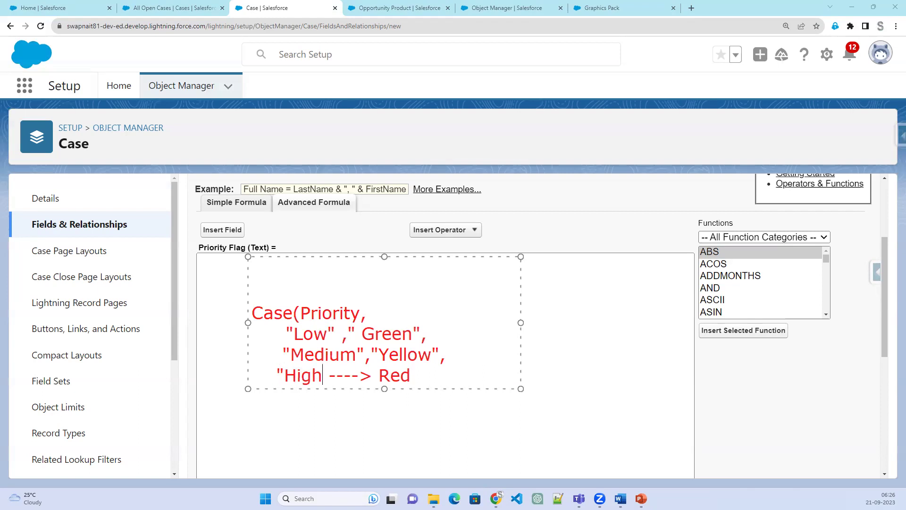
type("\"")
key("Delete")
key("Delete")
key("Delete")
key("Delete")
key("Delete")
key("Delete")
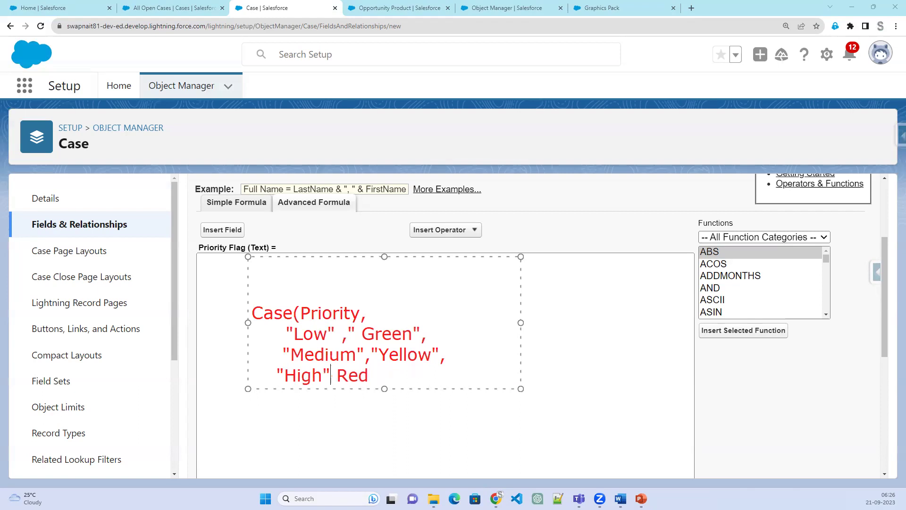
type(",")
key("Delete")
type("\"")
key("Right")
key("Right")
key("Right")
type("\",")
key("Return")
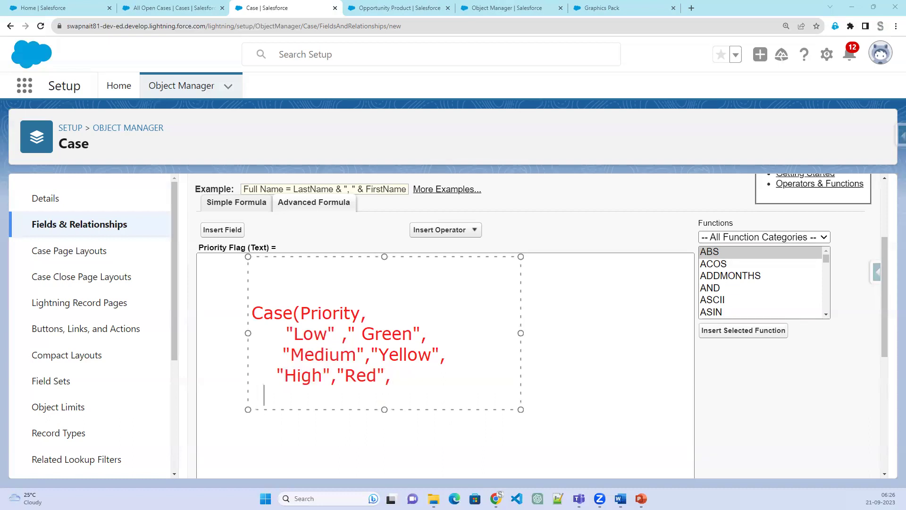
- Add "default" as the fallback value on the note's last line and close the Case parenthesis
type("\"\"")
key("Left")
type("default")
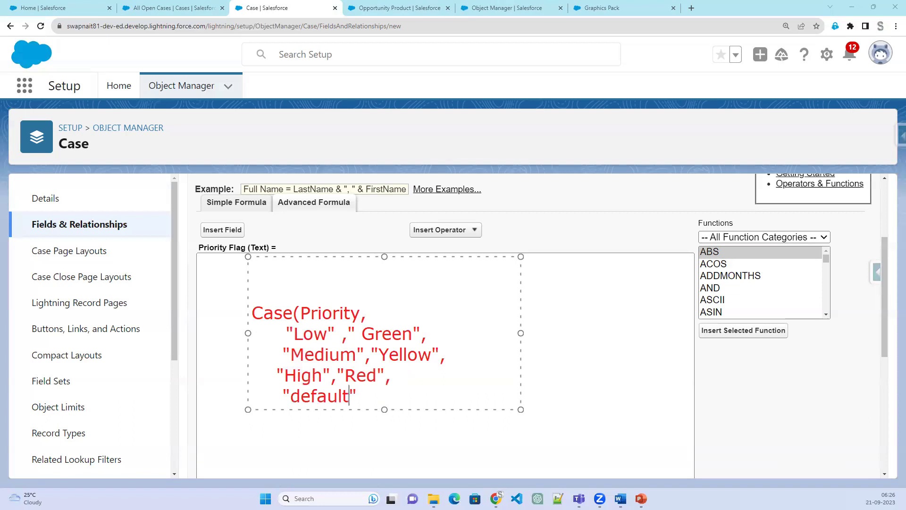
key("Right")
type(")")
type("= g,t")
key("BackSpace")
type("y,r")
key("BackSpace")
key("BackSpace")
key("BackSpace")
key("BackSpace")
key("BackSpace")
type("=")
key("BackSpace")
key("BackSpace")
- Copy the drafted Case expression, remove the note from the screen and paste the expression into the Priority Flag formula
left_click_drag(366, 400, 237, 312)
key("ctrl+c")
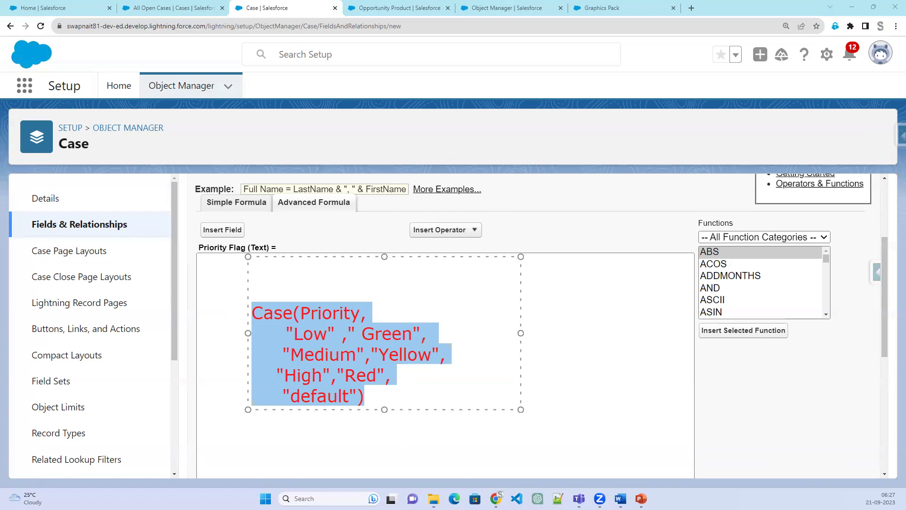
key("Delete")
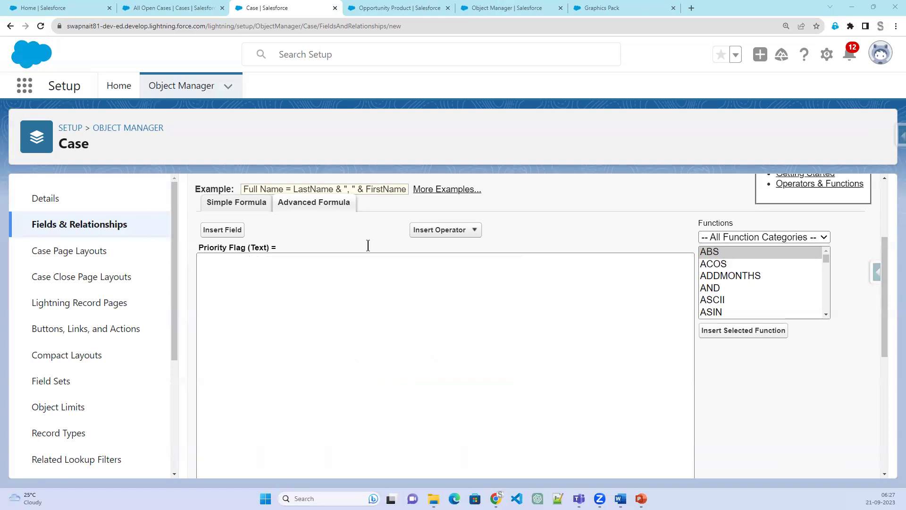
left_click(323, 275)
left_click(283, 303)
scroll(263, 348, "up", 2)
left_click(232, 359)
left_click(231, 359)
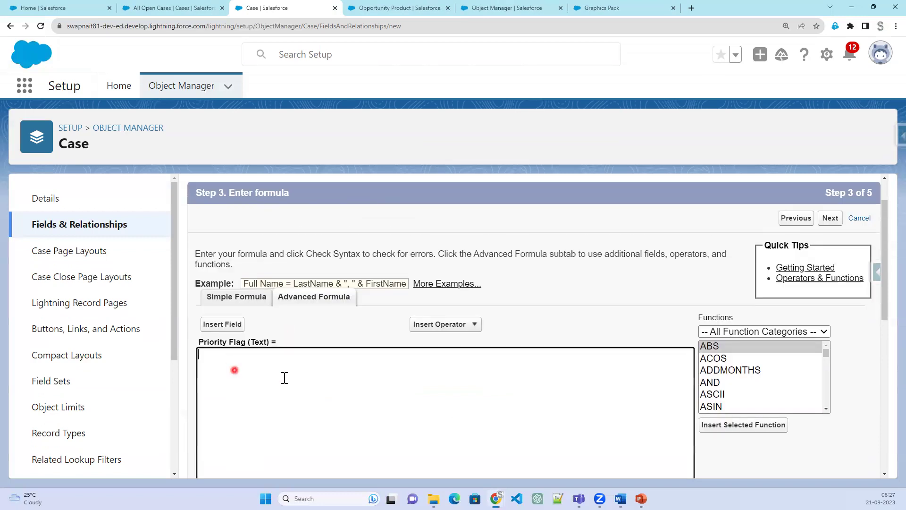
key("ctrl+v")
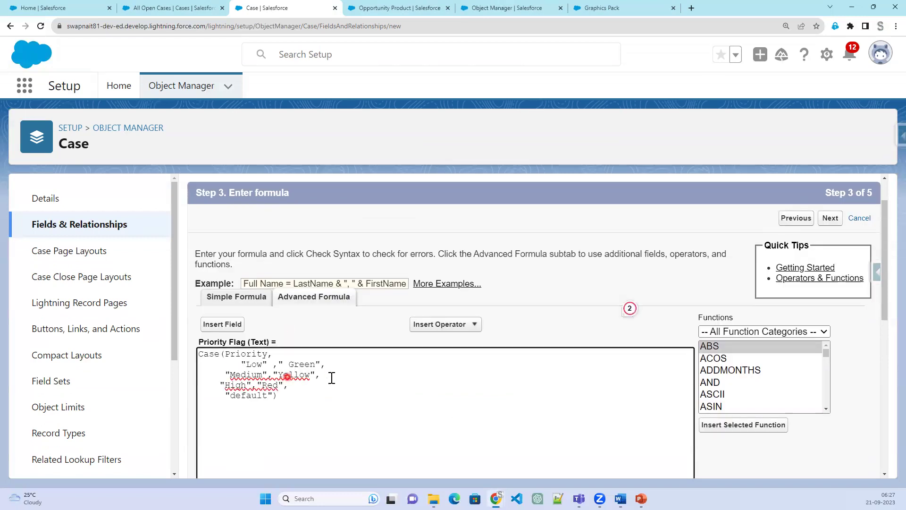
- Remove the leading space inside the quotes before Green in the formula's Low line
double_click(296, 364)
left_click(289, 364)
key("BackSpace")
- Switch to the Formula Fields presentation in PowerPoint and copy the path /img/samples/flag_green.gif from slide 5
left_click(632, 503)
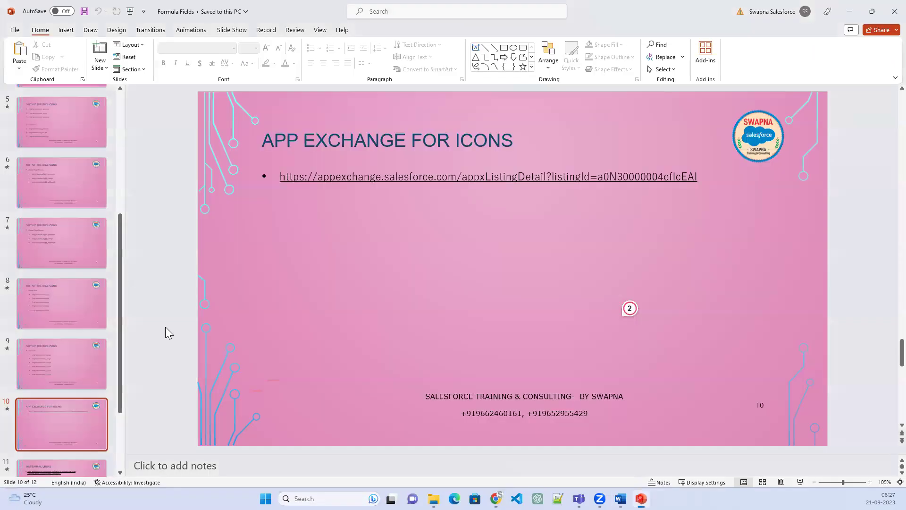
left_click(28, 237)
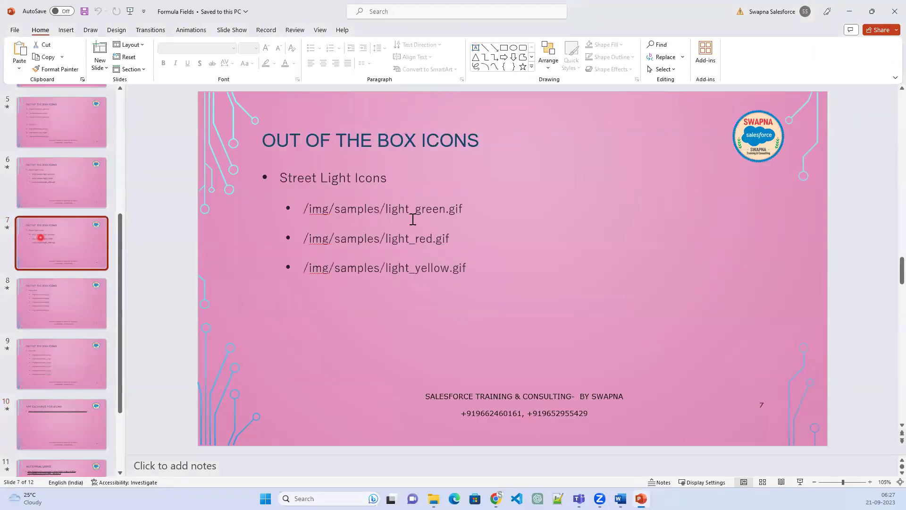
left_click(57, 177)
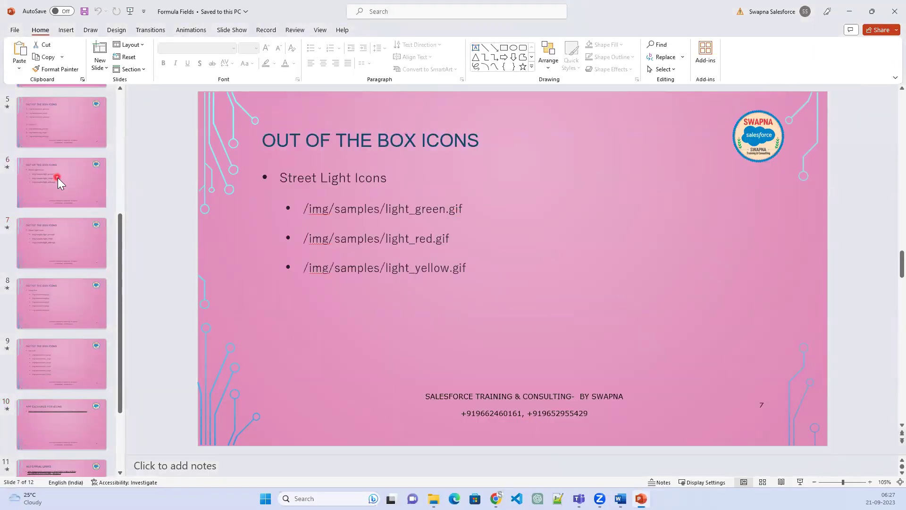
left_click(55, 140)
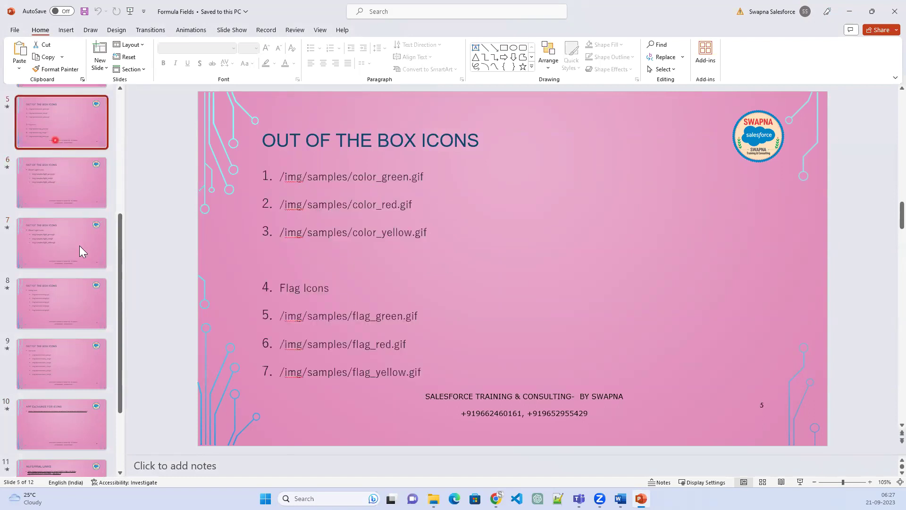
scroll(71, 189, "up", 3)
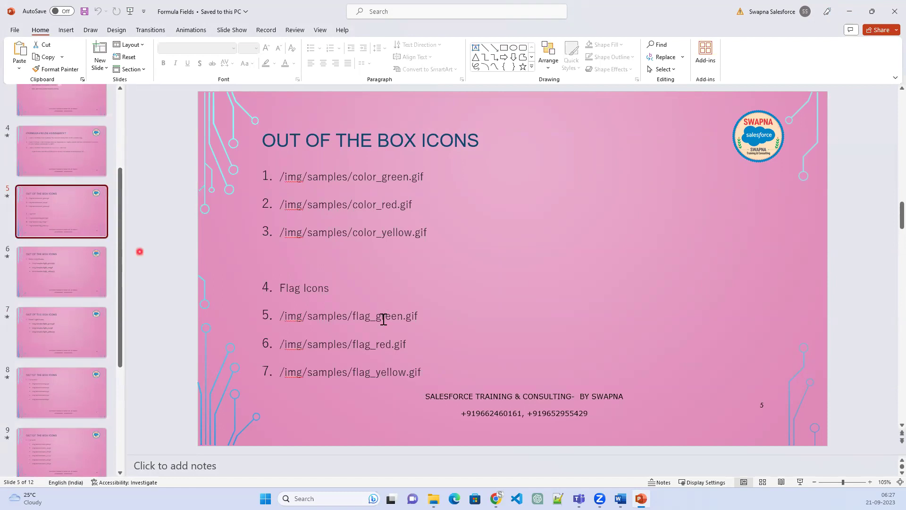
left_click_drag(281, 315, 421, 317)
key("ctrl+c")
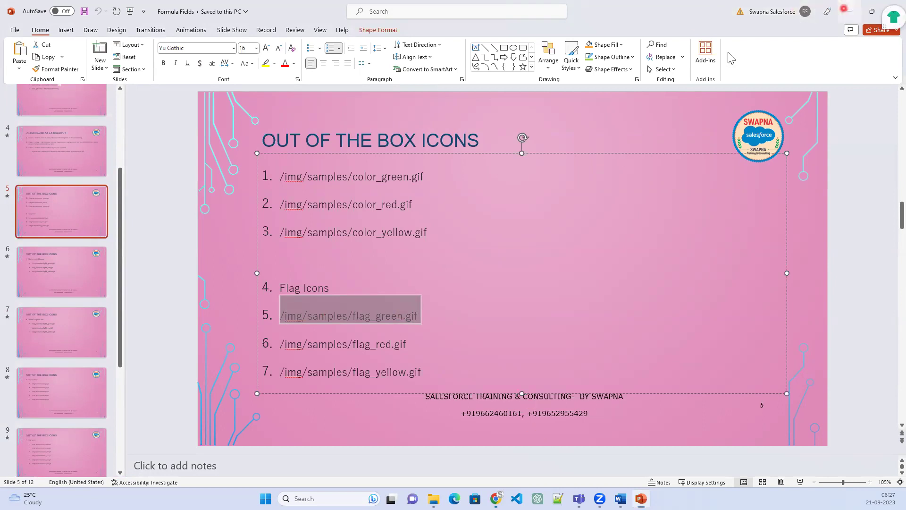
- Switch back to Salesforce in Chrome and replace Green in the formula's Low line with /img/samples/flag_green.gif
key("alt+Tab")
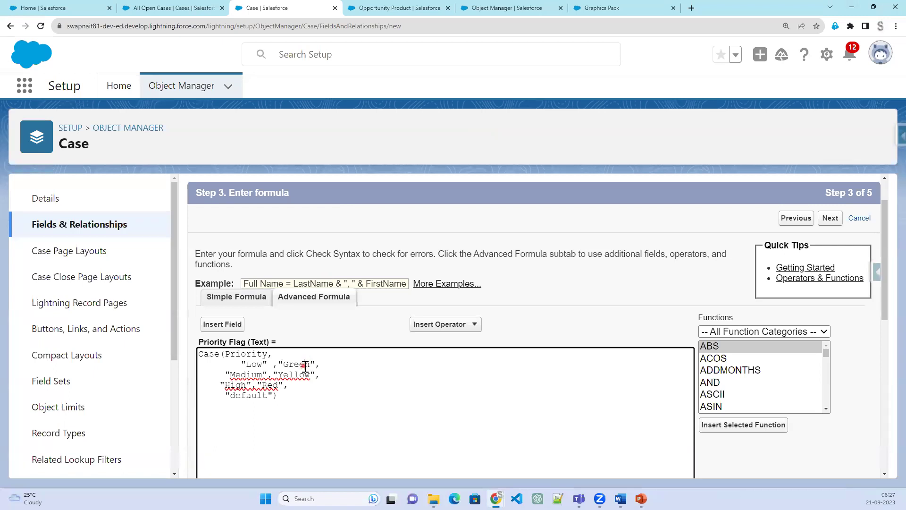
double_click(305, 365)
key("ctrl+v")
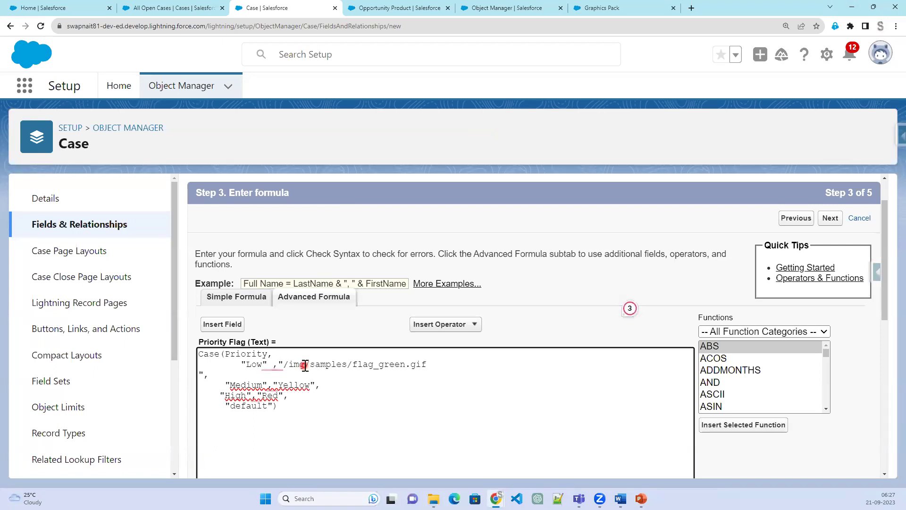
- Replace Yellow in the formula's Medium line with the copied image path, changed to /img/samples/flag_yellow.gif
left_click(304, 376)
double_click(303, 375)
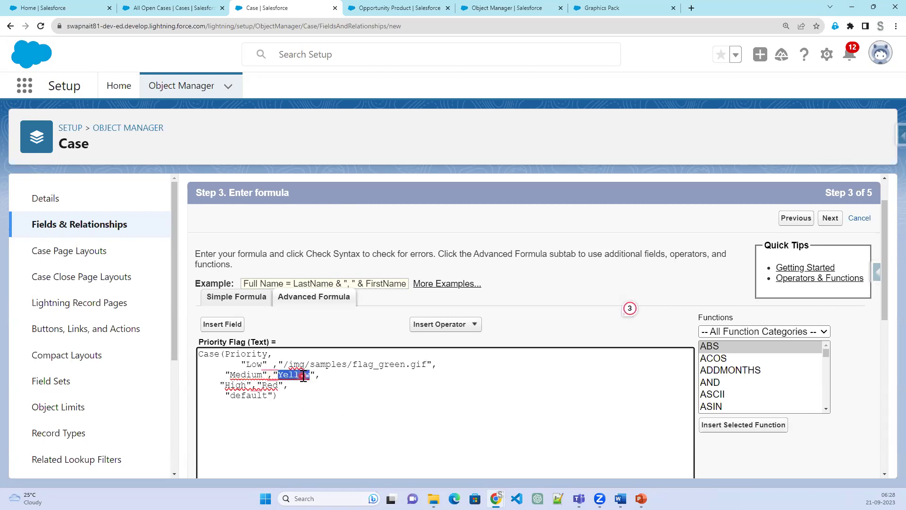
key("BackSpace")
key("ctrl+v")
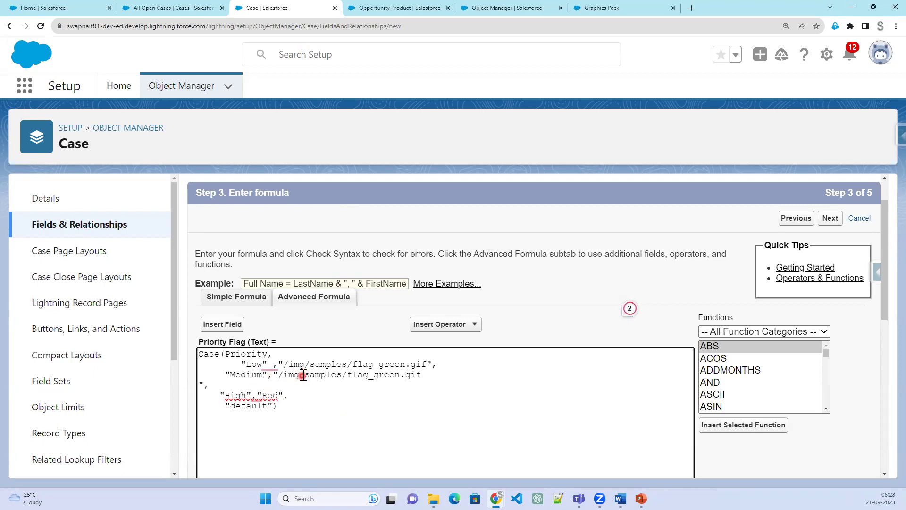
key("BackSpace")
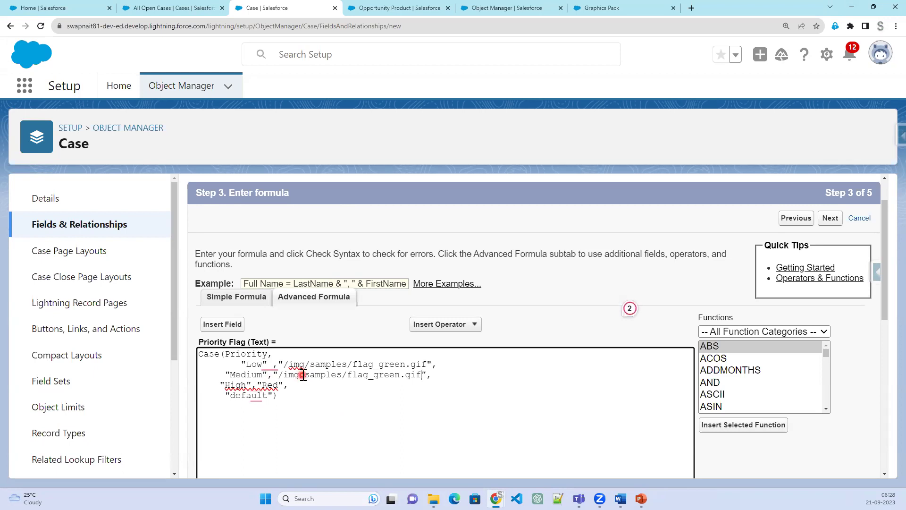
left_click(406, 374)
key("BackSpace")
key("BackSpace")
key("BackSpace")
key("BackSpace")
key("BackSpace")
type("yellow")
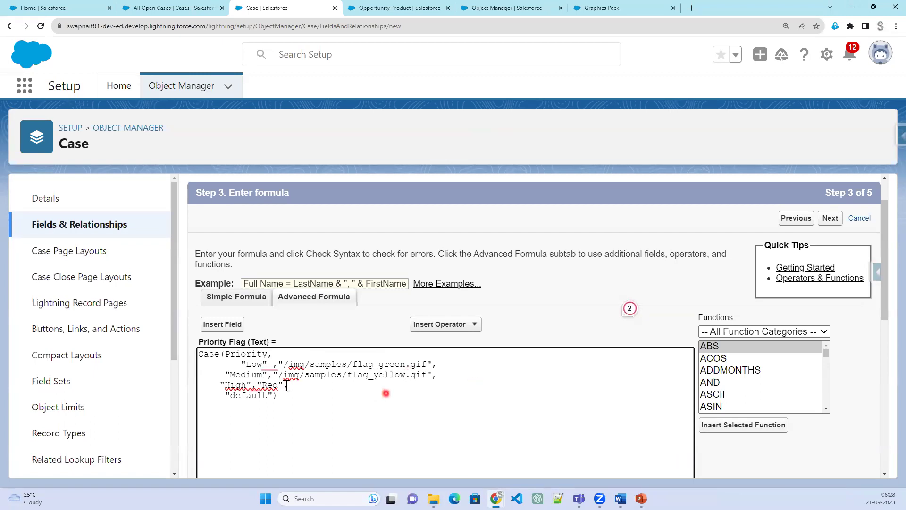
- Replace Red in the formula's High line with the copied image path, changed to /img/samples/flag_red.gif
double_click(270, 385)
key("BackSpace")
key("ctrl+v")
key("BackSpace")
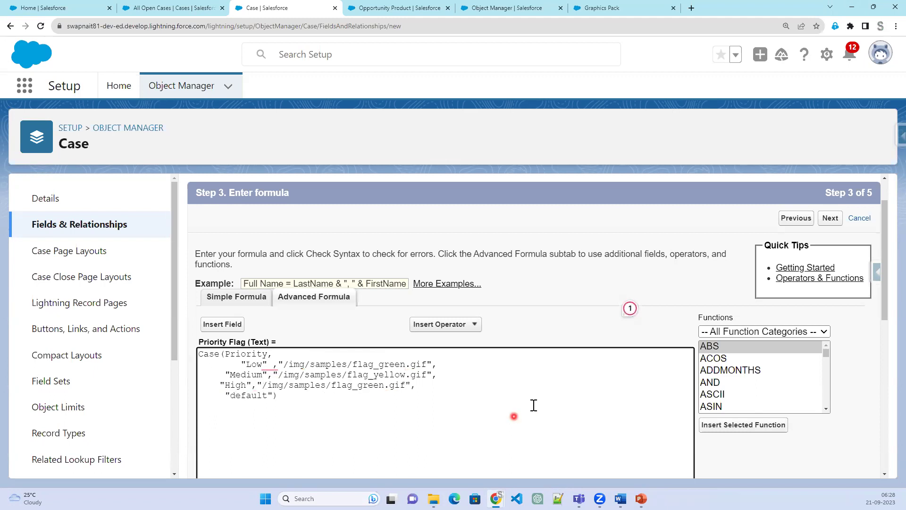
left_click(388, 386)
key("BackSpace")
key("BackSpace")
key("BackSpace")
key("BackSpace")
key("BackSpace")
type("red")
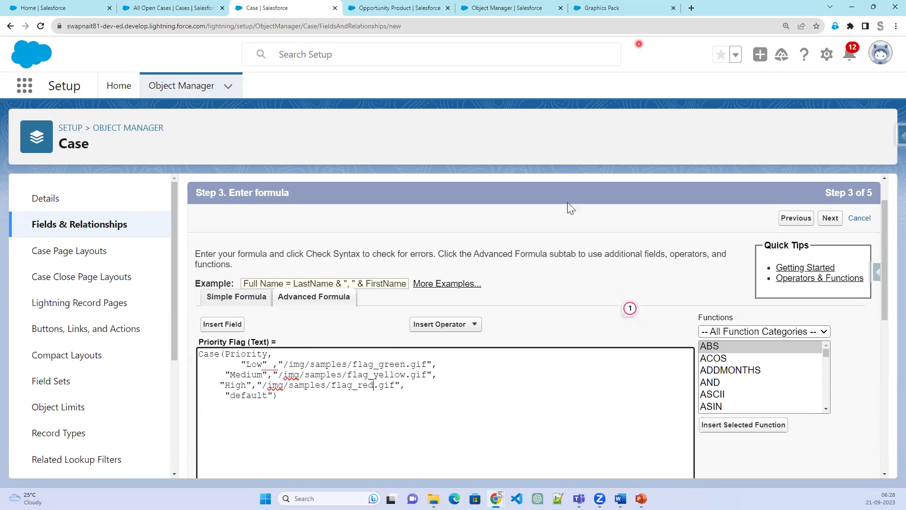
- Replace the formula's default value with /s.gif and check the formula's syntax
double_click(250, 395)
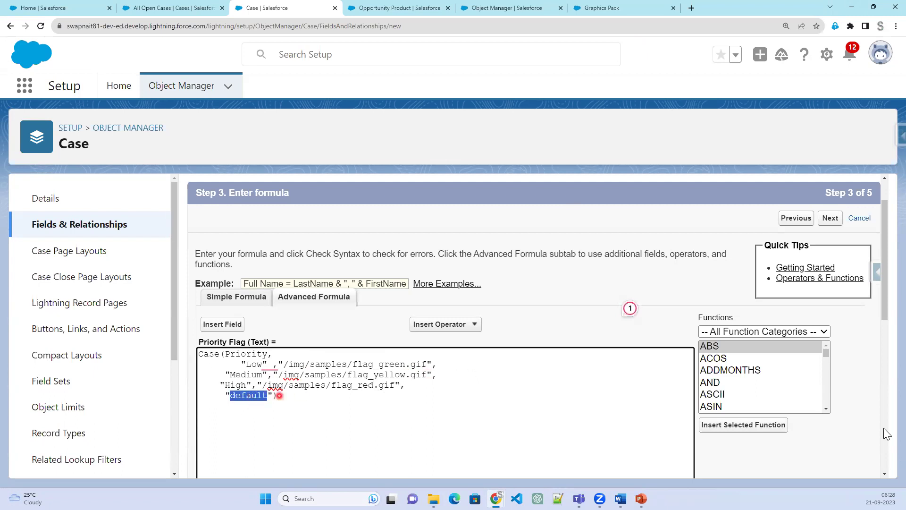
type("/s")
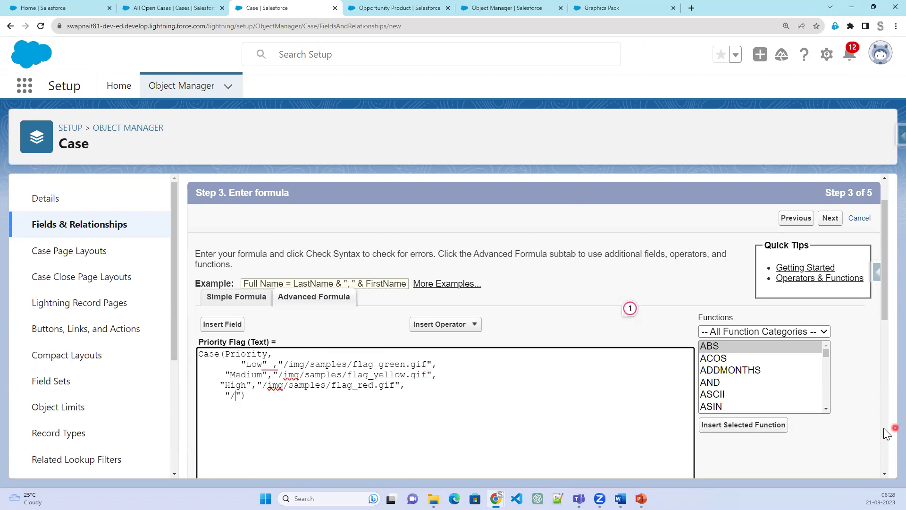
type(".gif")
scroll(546, 413, "down", 3)
scroll(302, 433, "down", 2)
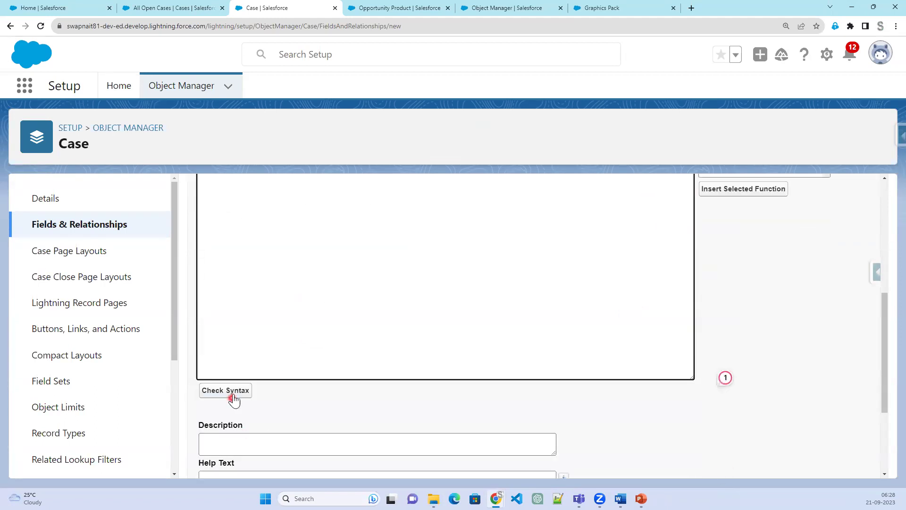
left_click(233, 396)
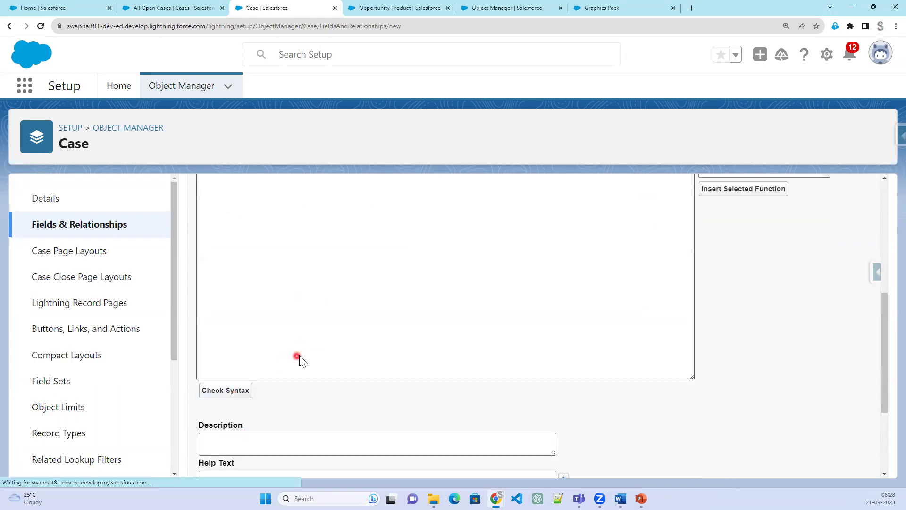
scroll(378, 411, "down", 5)
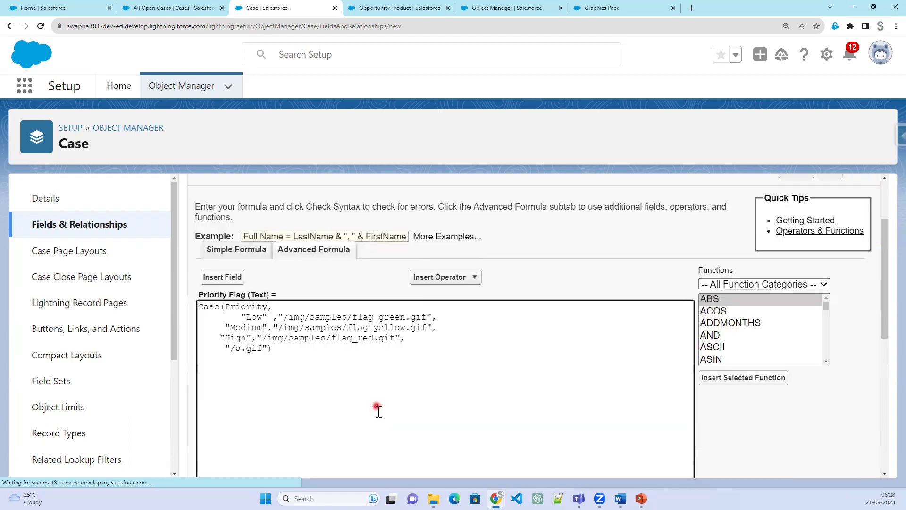
- Review the whole formula and the image paths in its Low, Medium and High lines
scroll(378, 412, "up", 4)
left_click(199, 353)
left_click(320, 404, "shift")
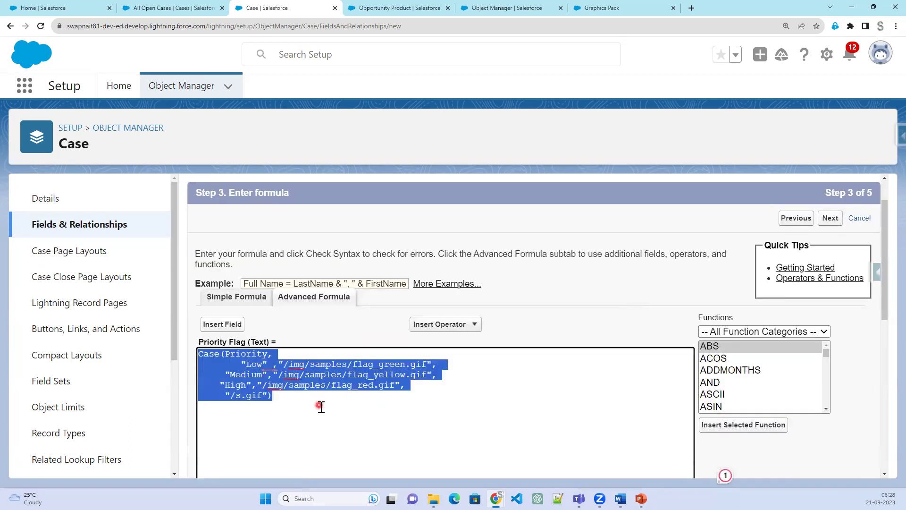
left_click(313, 364)
left_click_drag(278, 365, 442, 368)
key("ctrl+c")
left_click(451, 389)
left_click_drag(273, 372, 432, 374)
left_click(451, 398)
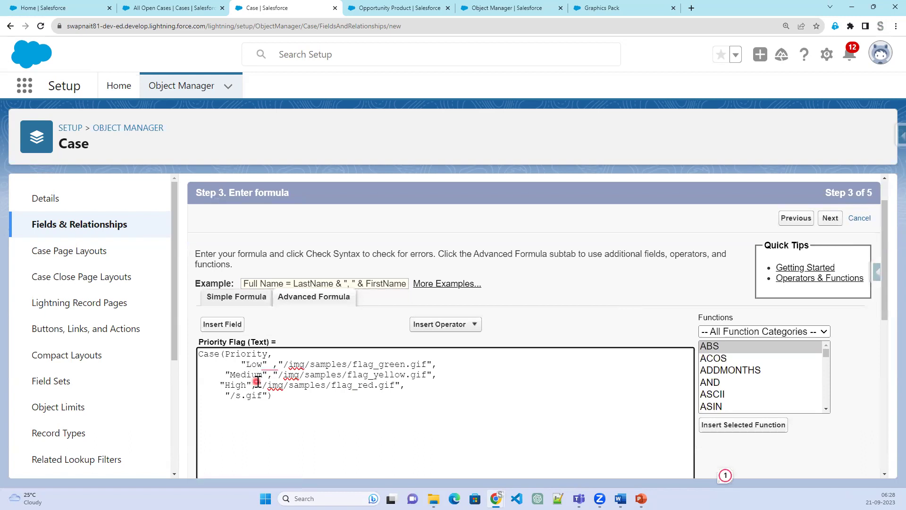
left_click_drag(257, 386, 509, 382)
left_click(475, 401)
left_click(198, 354)
key("Return")
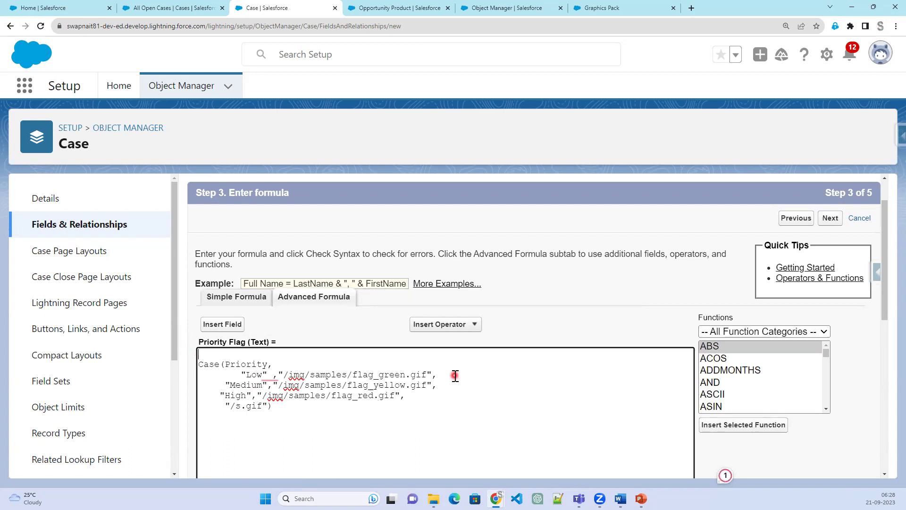
key("Delete")
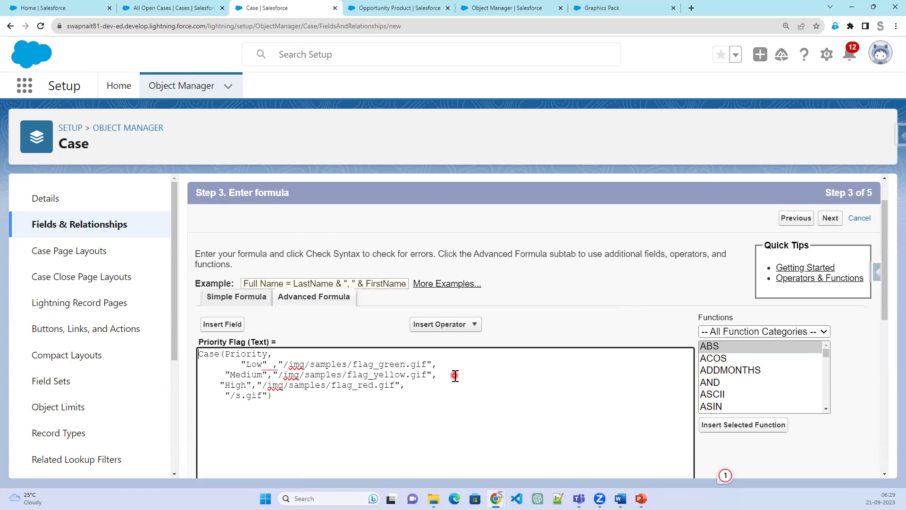
- Accept the formula, keep the default field-level security and page layouts, and save the Priority Flag field
scroll(445, 385, "down", 5)
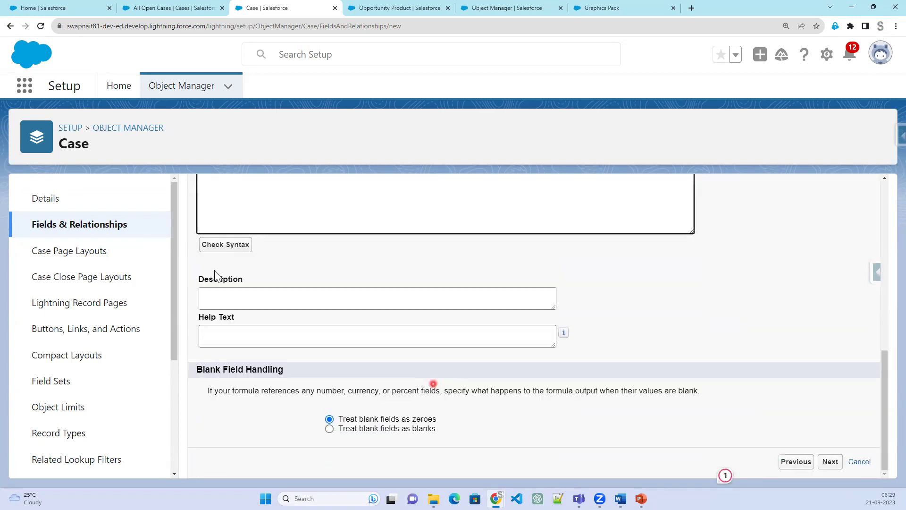
left_click(831, 463)
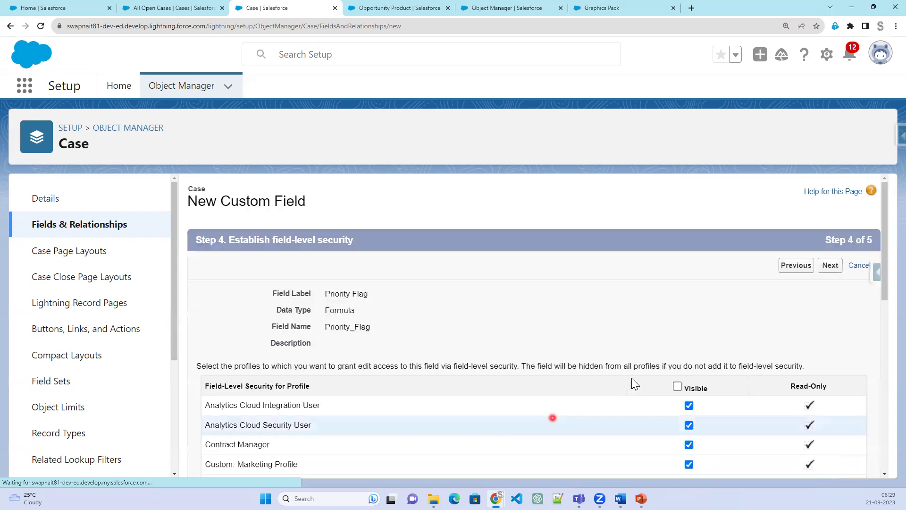
scroll(808, 410, "down", 8)
scroll(808, 411, "up", 8)
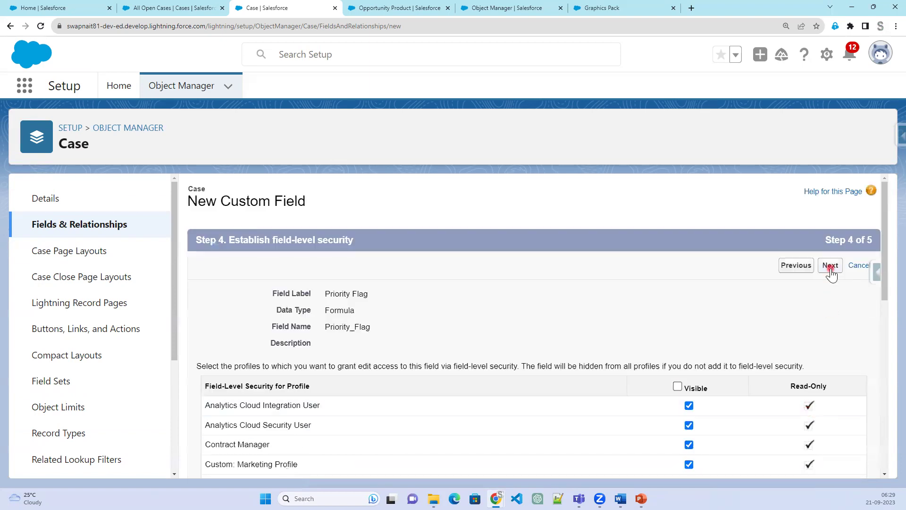
left_click(830, 266)
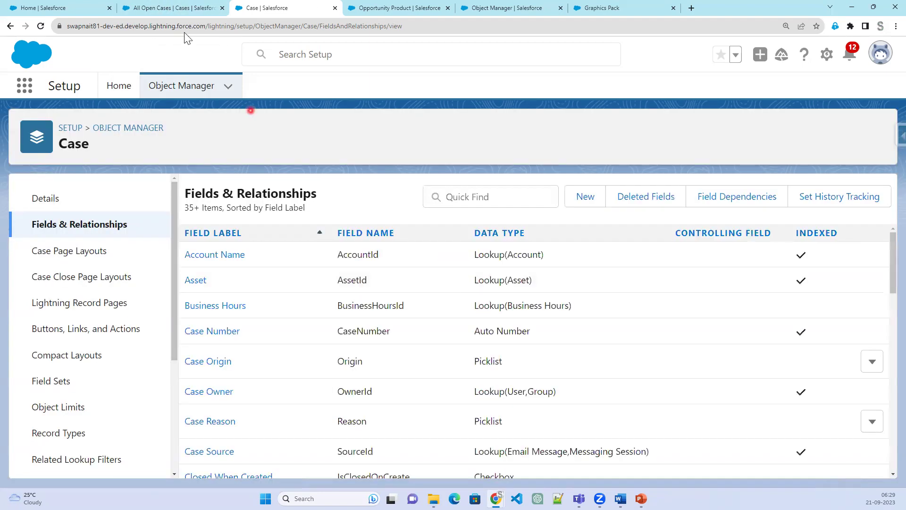
- Reload the All Open Cases list view and add Priority Flag to its visible fields
left_click(162, 8)
left_click(41, 26)
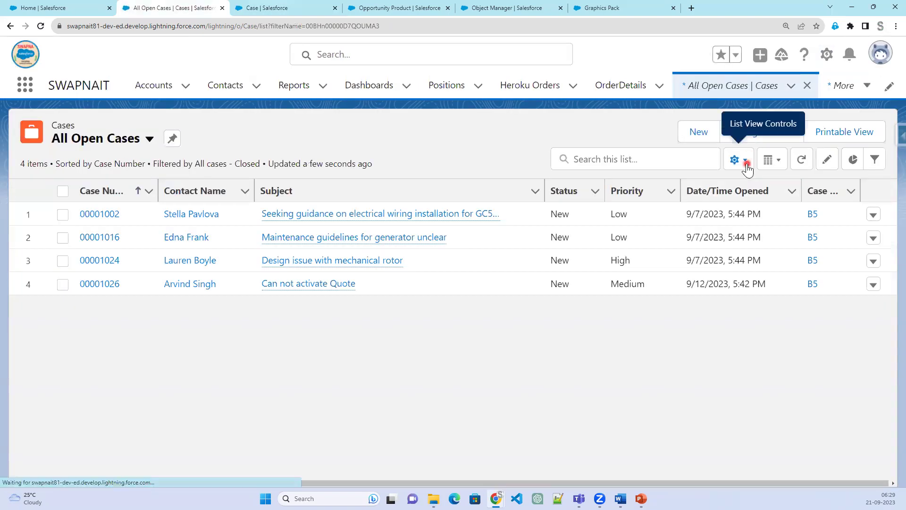
left_click(747, 169)
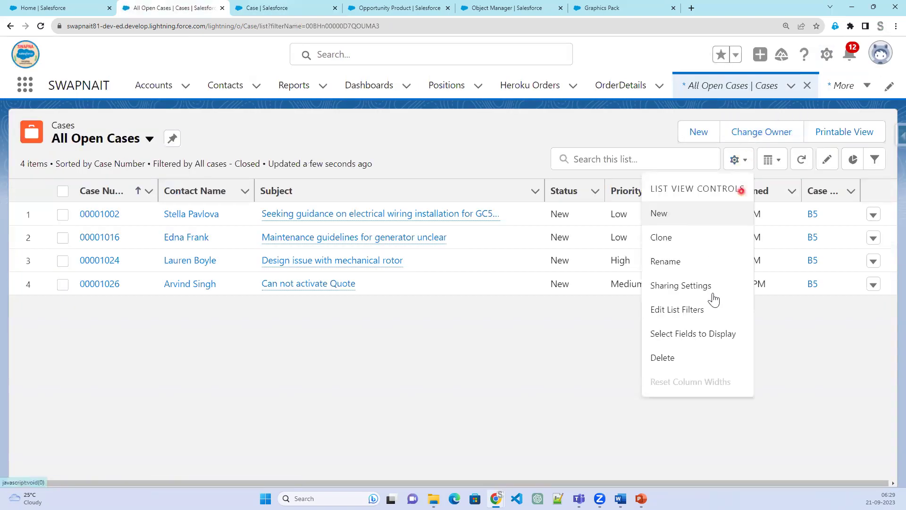
left_click(714, 333)
scroll(387, 283, "down", 4)
scroll(390, 289, "down", 10)
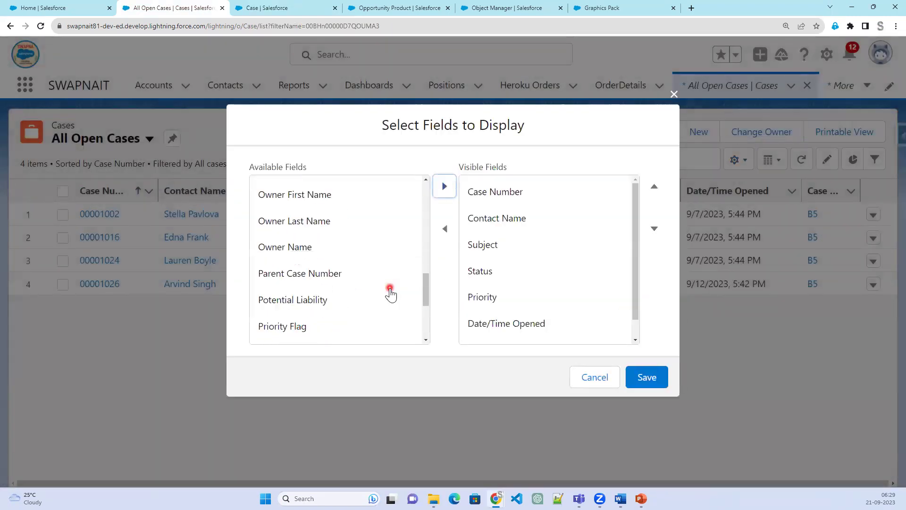
left_click(317, 232)
left_click(445, 187)
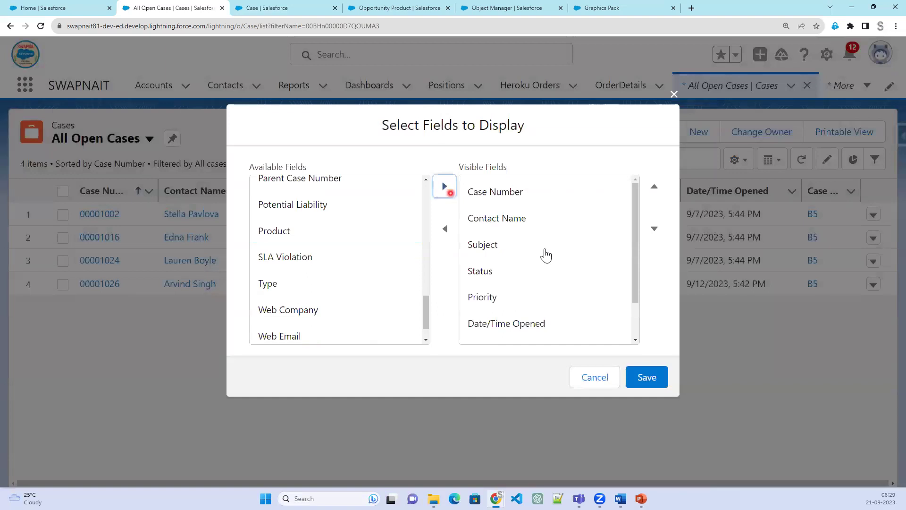
- Move Priority Flag up to directly after Priority in the visible fields and save the column selection
scroll(583, 314, "down", 1)
left_click(544, 327)
left_click(654, 186)
left_click(655, 187)
left_click(649, 377)
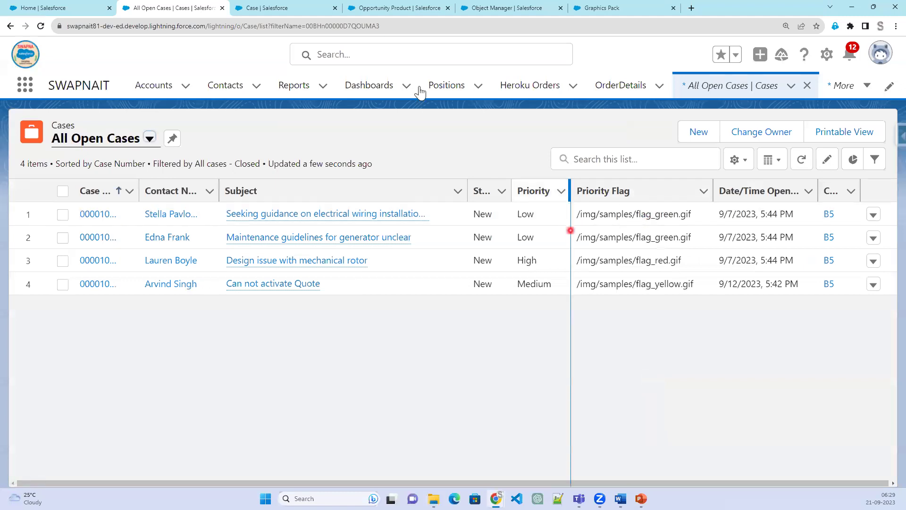
- Search Google for /img/samples/flag_green.gif in a new browser tab
left_click(691, 8)
type("goo")
key("Return")
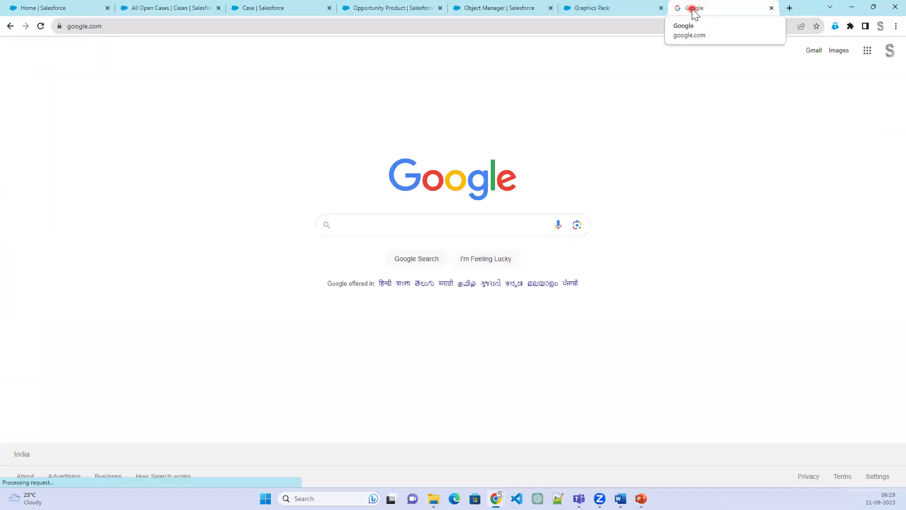
key("ctrl+v")
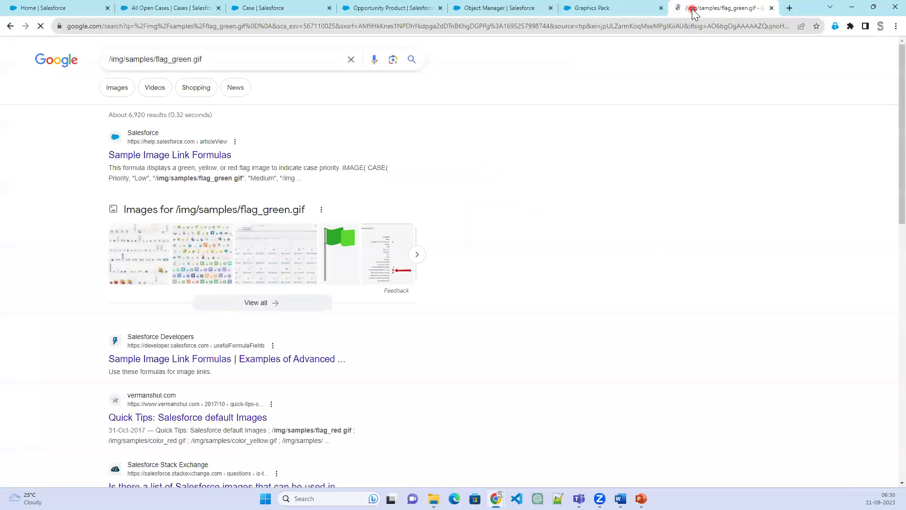
- Open the Salesforce Help result Sample Image Link Formulas in a new tab and examine its Flags for Case Priority formula
right_click(202, 159)
left_click(236, 168)
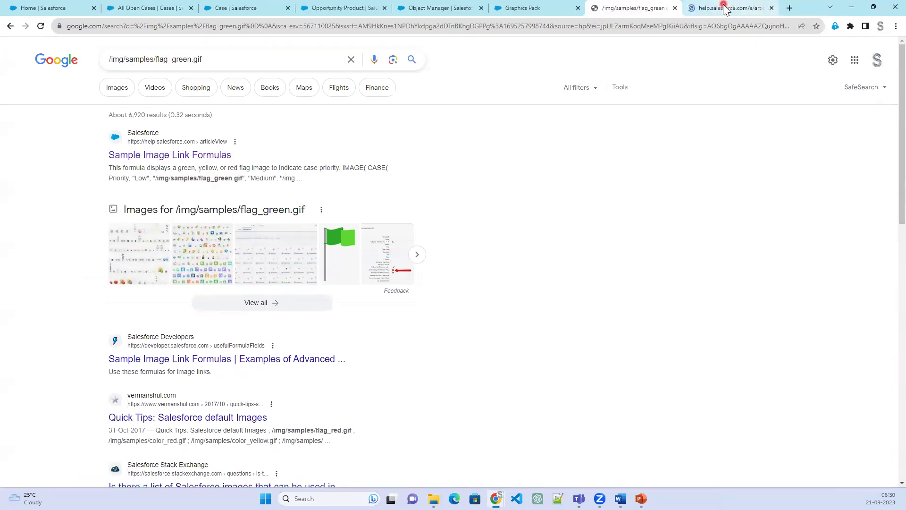
left_click(726, 8)
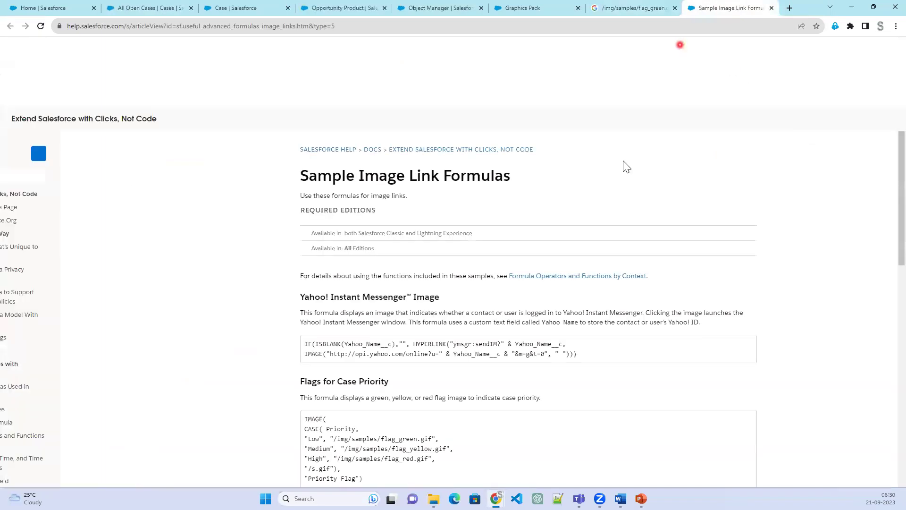
scroll(470, 344, "down", 3)
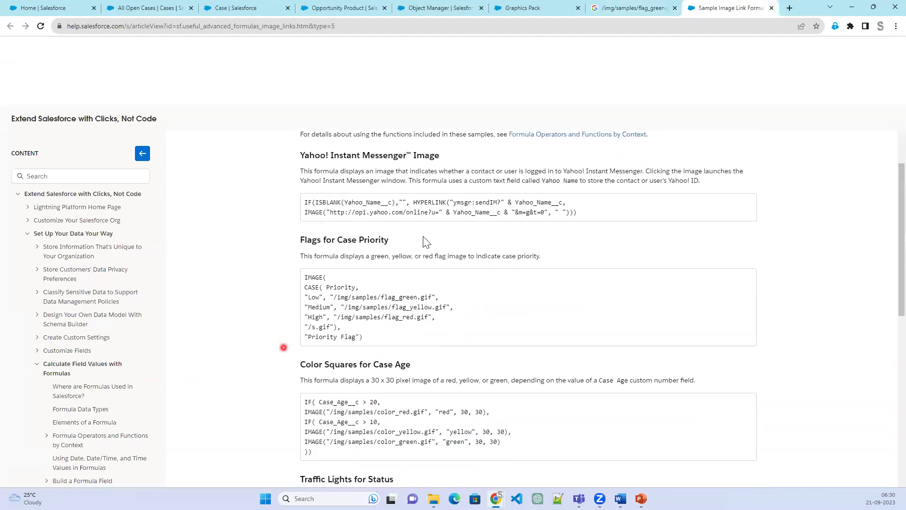
- Open the Salesforce Developers Sample Image Link Formulas result and the Quick Tips: Salesforce default Images result in new tabs
left_click(632, 9)
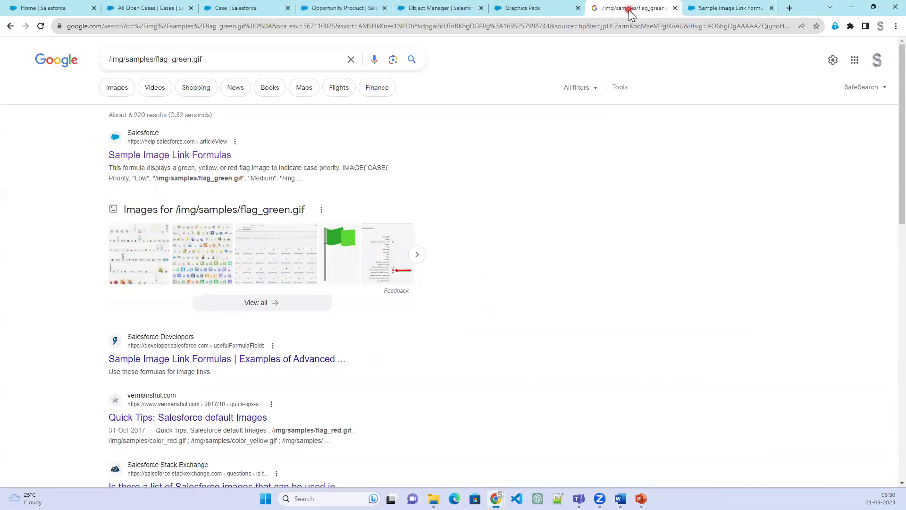
scroll(317, 336, "down", 1)
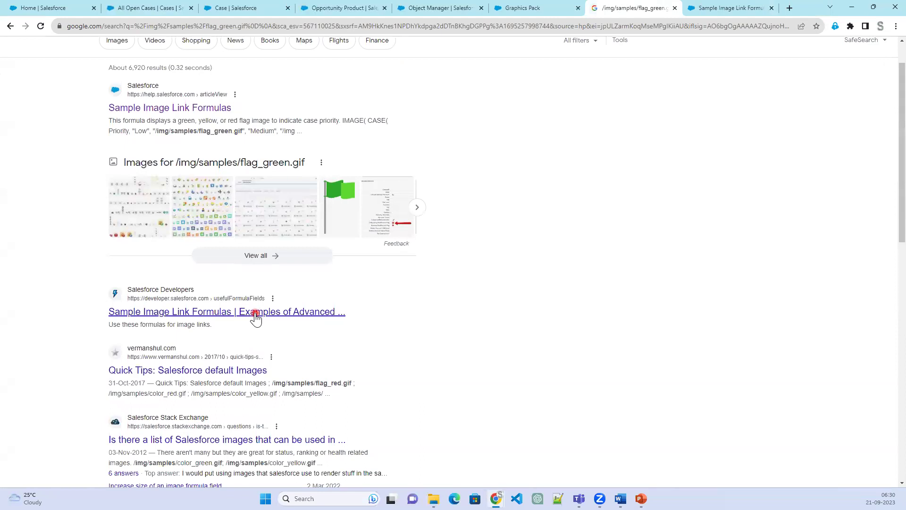
right_click(281, 320)
left_click(286, 322)
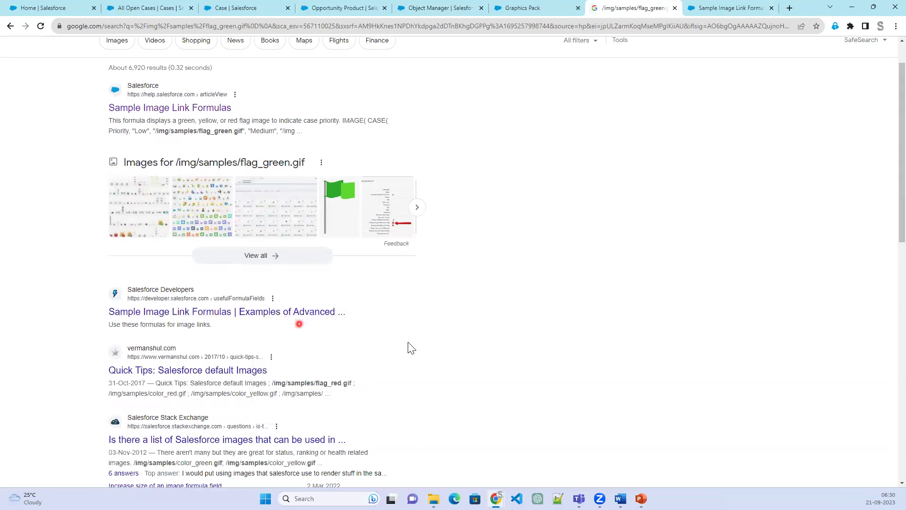
scroll(408, 342, "down", 1)
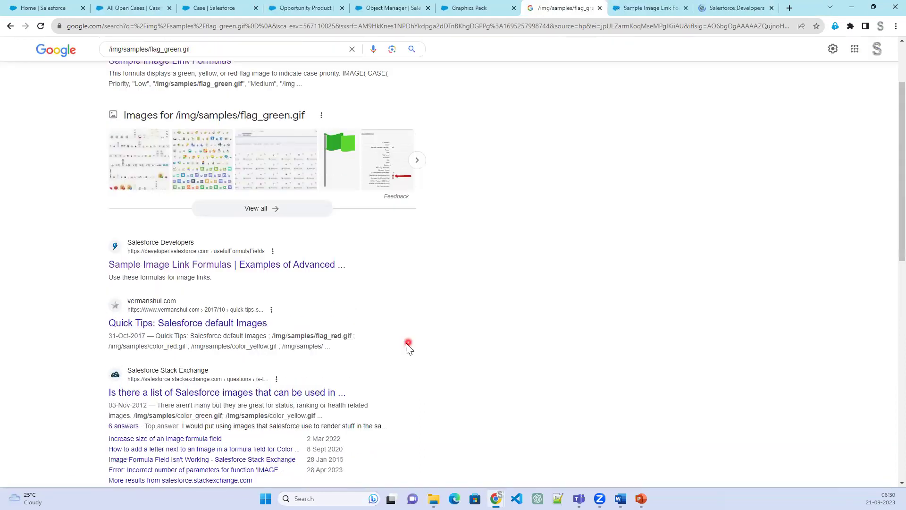
right_click(236, 326)
left_click(273, 335)
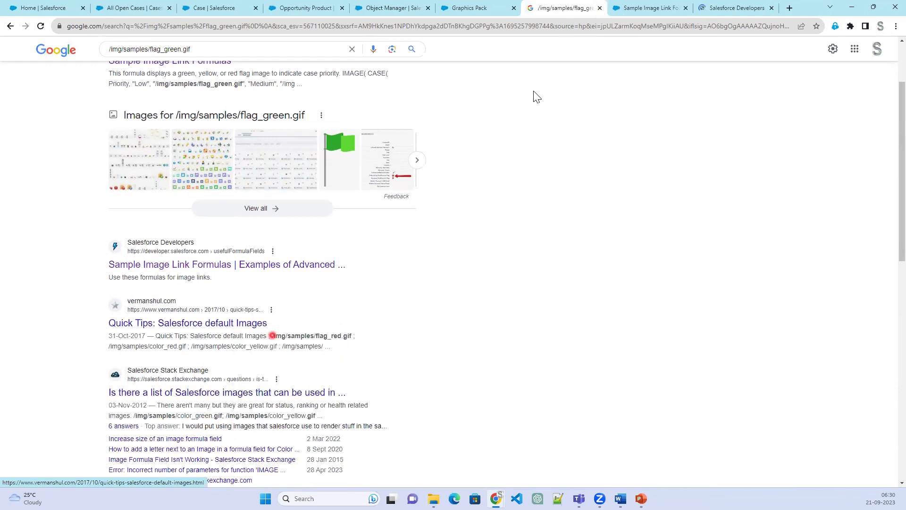
- Examine the Flags for Case Priority sample on the Salesforce Developers page and close that tab
left_click(657, 8)
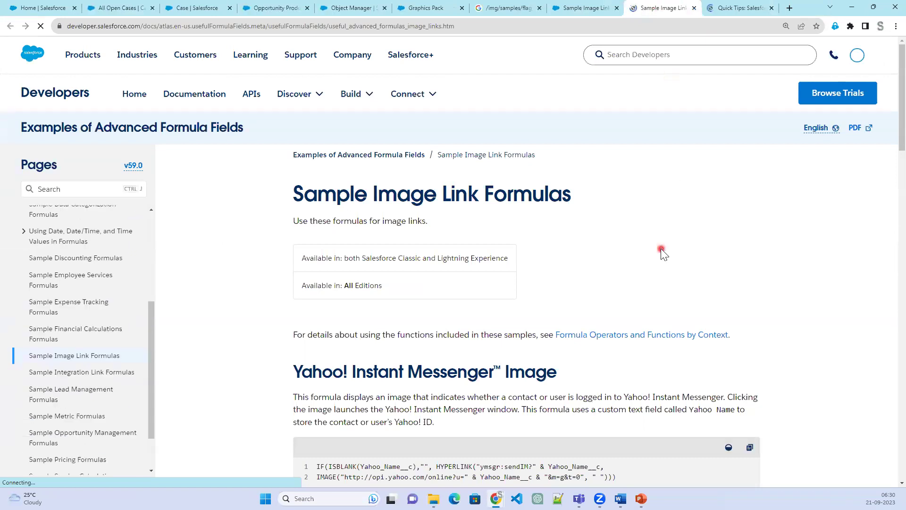
scroll(661, 248, "down", 6)
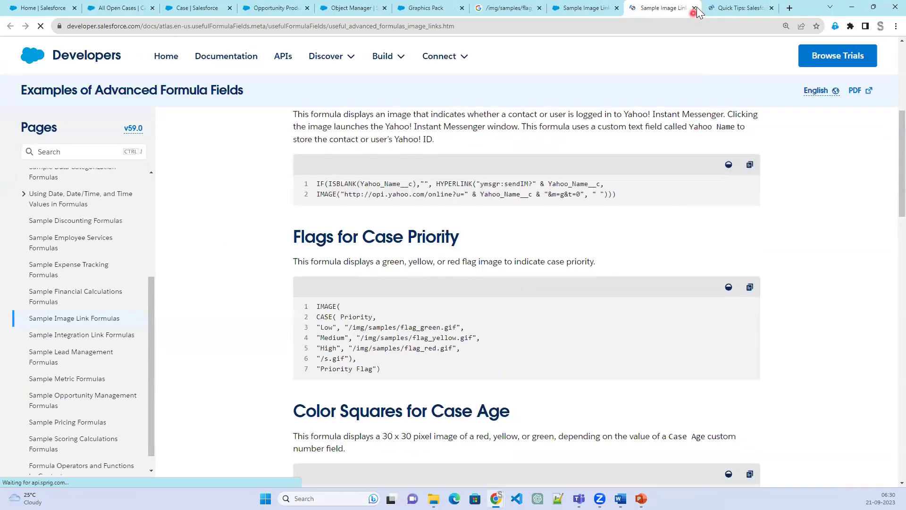
left_click(696, 8)
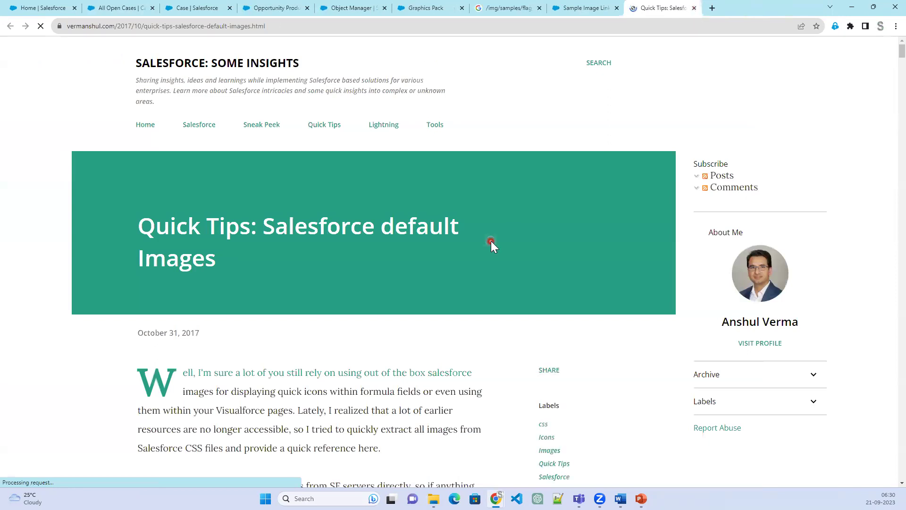
- Look through the table of Salesforce default image paths on the Quick Tips page
scroll(491, 241, "down", 9)
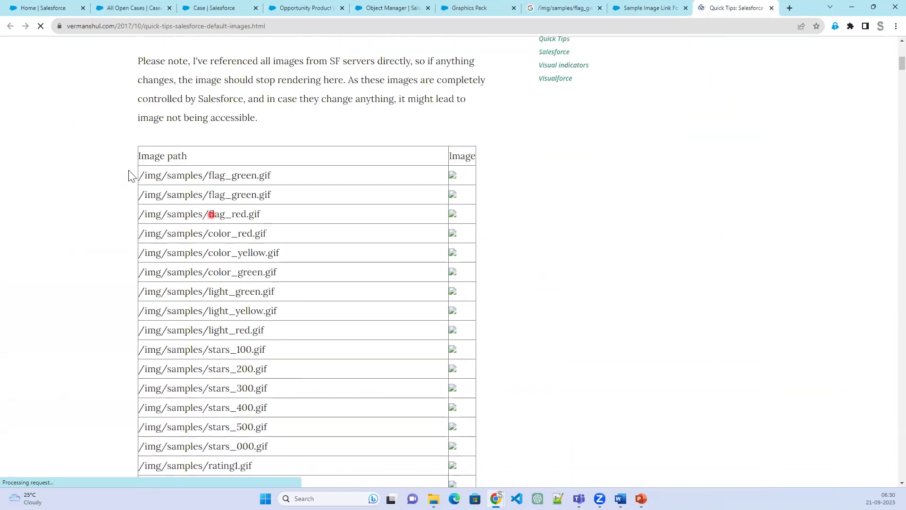
left_click_drag(140, 155, 373, 427)
scroll(373, 427, "down", 3)
scroll(373, 427, "down", 19)
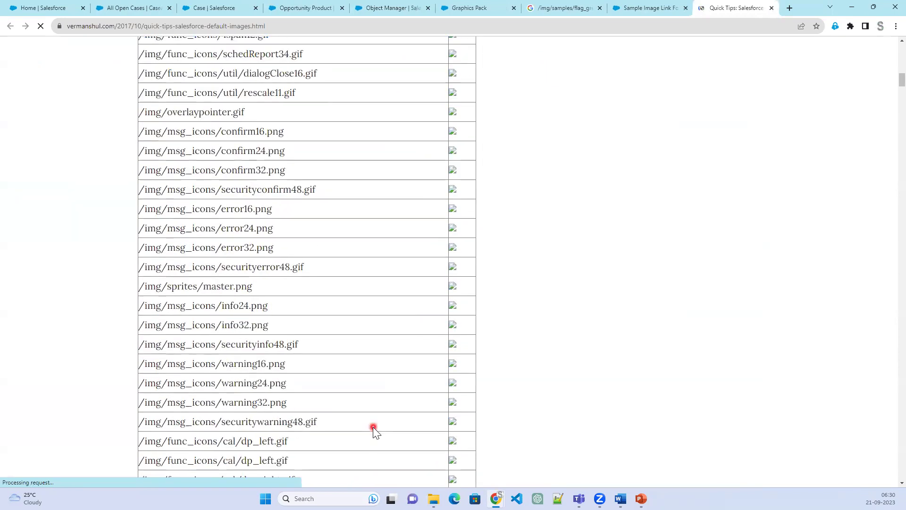
- Scan the remaining rows of the default images table on the Quick Tips page and copy the page's web address
scroll(372, 422, "down", 20)
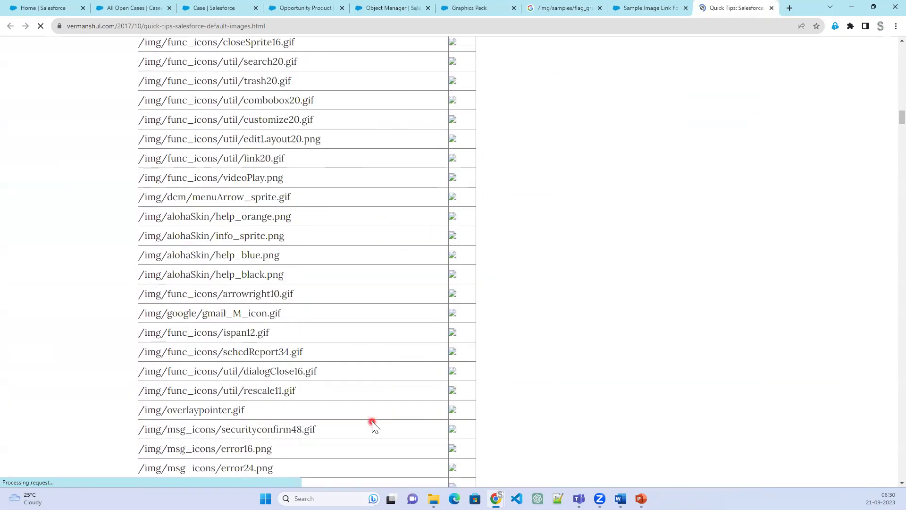
scroll(372, 421, "down", 20)
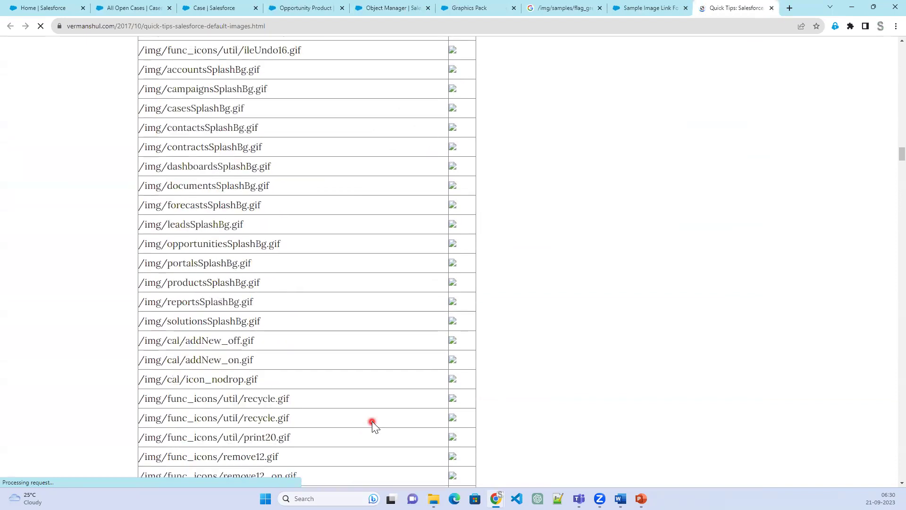
scroll(372, 421, "down", 14)
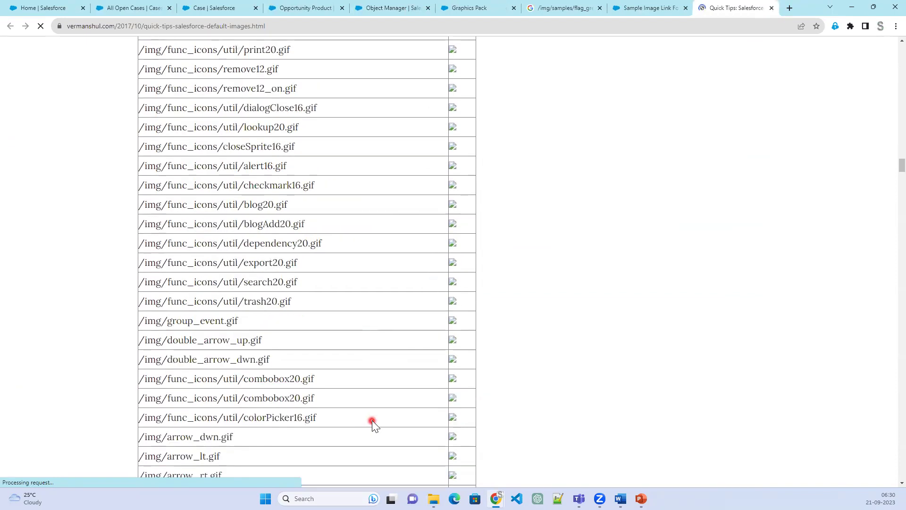
scroll(372, 419, "down", 20)
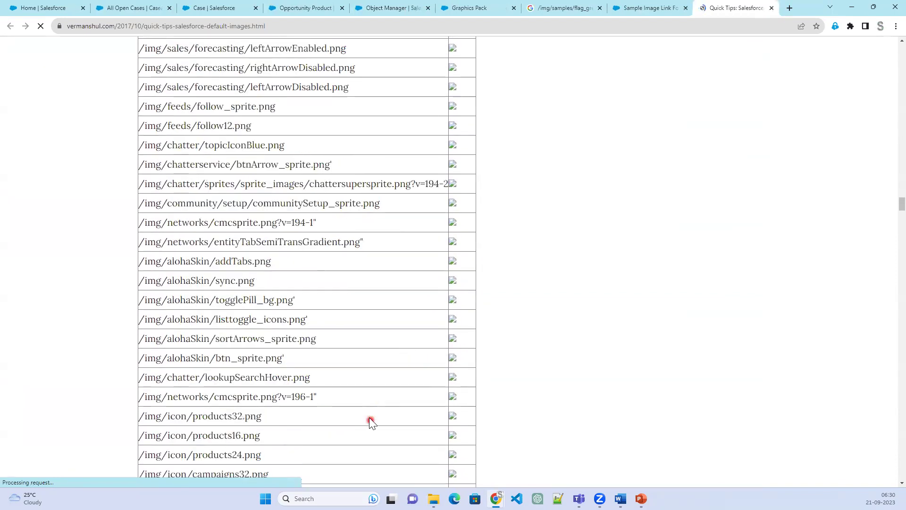
scroll(369, 417, "down", 10)
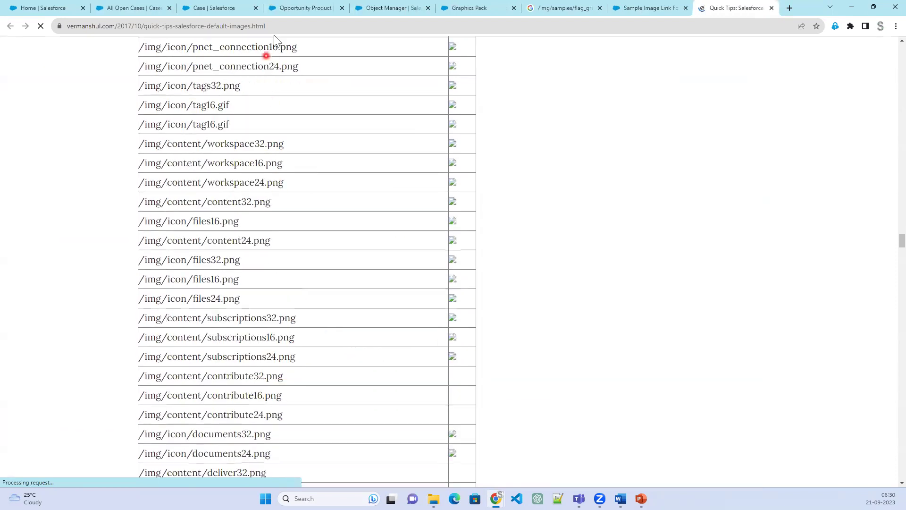
left_click(240, 26)
right_click(241, 27)
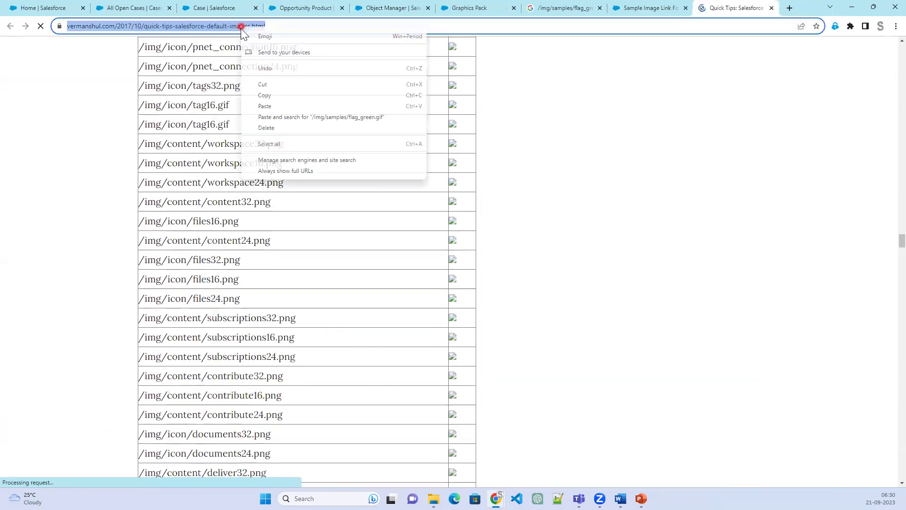
left_click(262, 87)
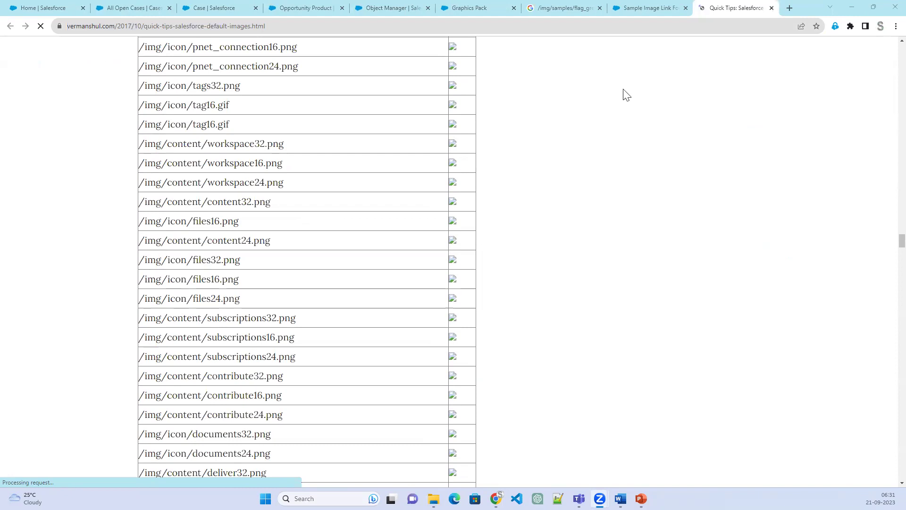
- Close the Quick Tips, Sample Image Link Formulas and flag image search tabs and return to the All Open Cases list
left_click(773, 8)
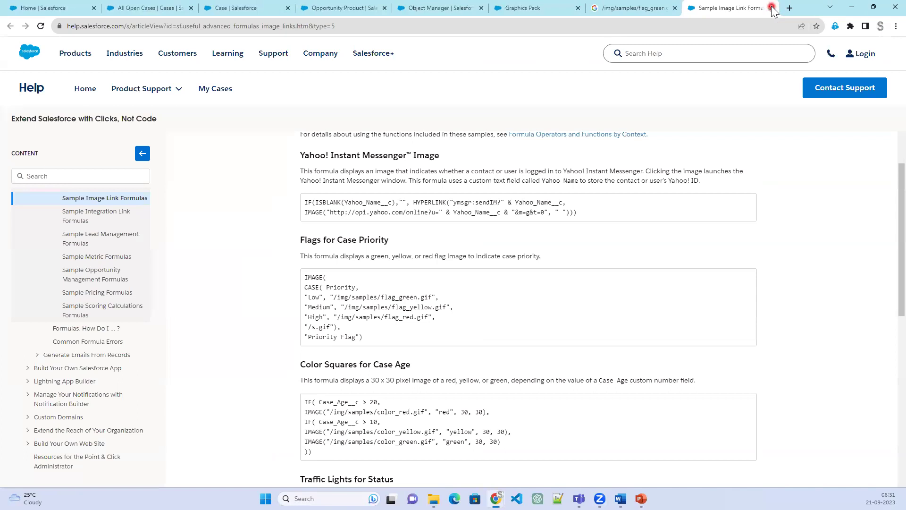
left_click(773, 8)
left_click(772, 8)
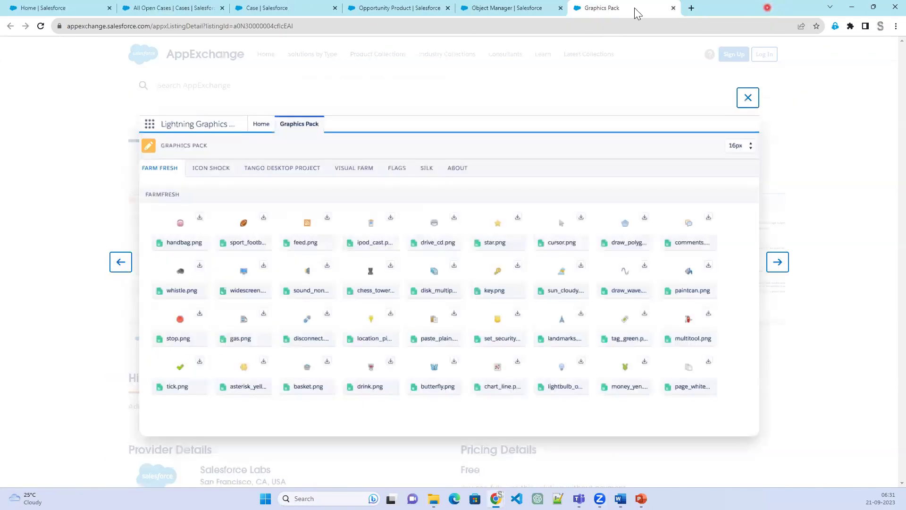
left_click(397, 9)
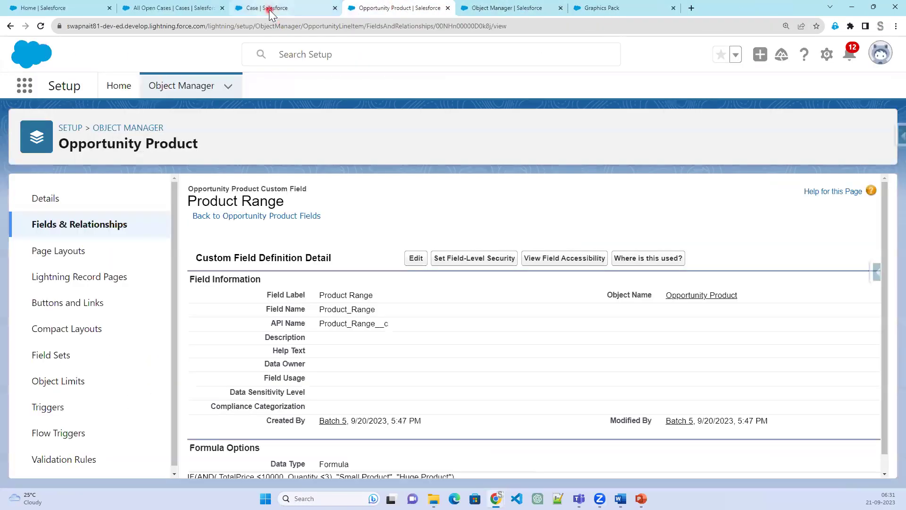
left_click(271, 12)
left_click(172, 10)
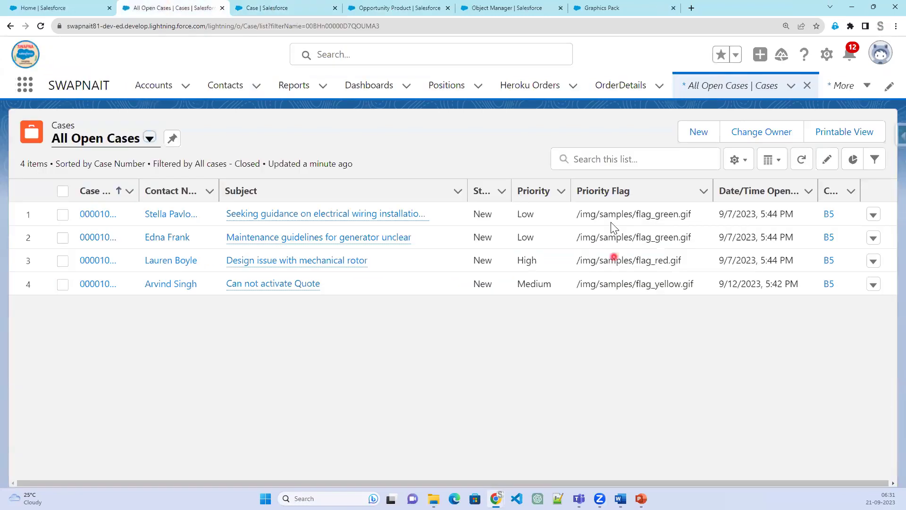
- Open the Priority Flag formula field from the Case object's Fields & Relationships for editing
left_click(300, 5)
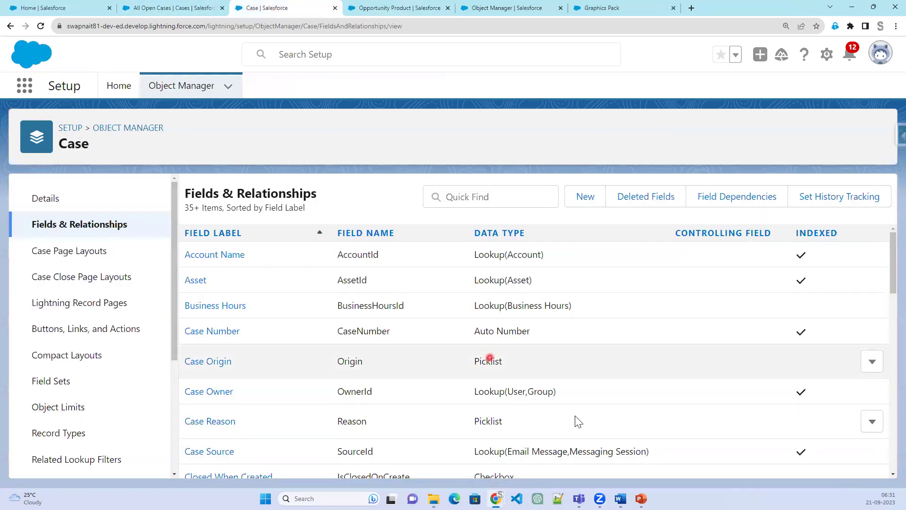
scroll(585, 418, "down", 3)
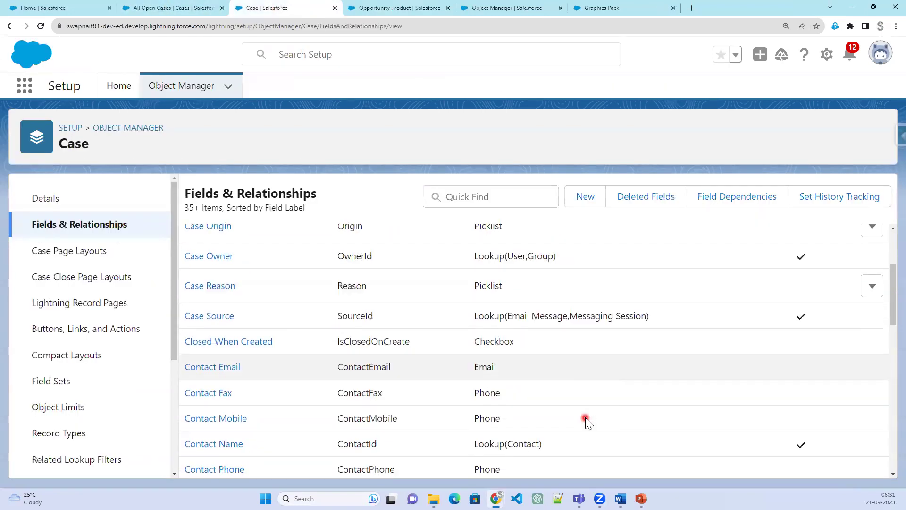
scroll(586, 415, "down", 10)
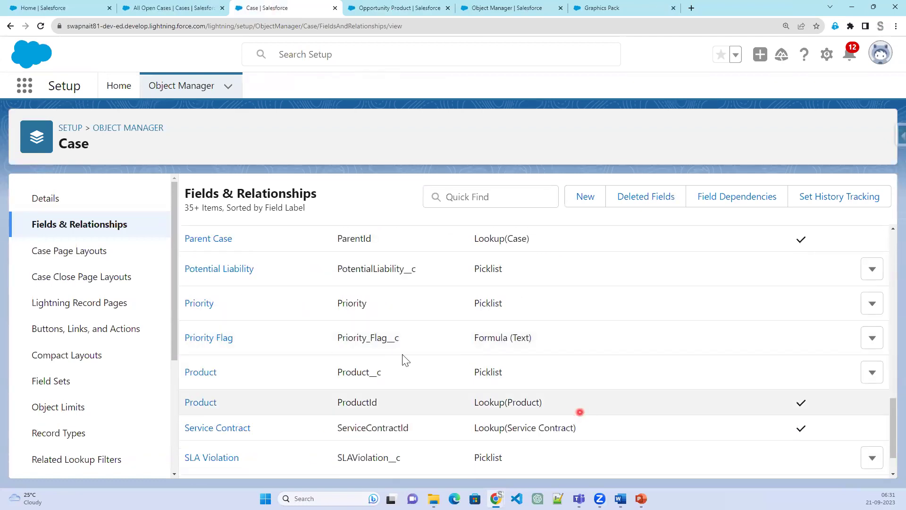
left_click(209, 341)
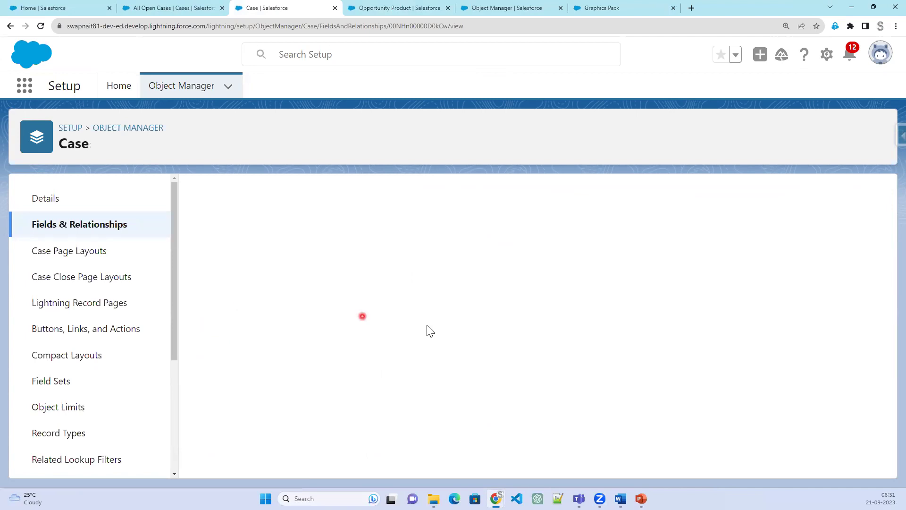
left_click(410, 261)
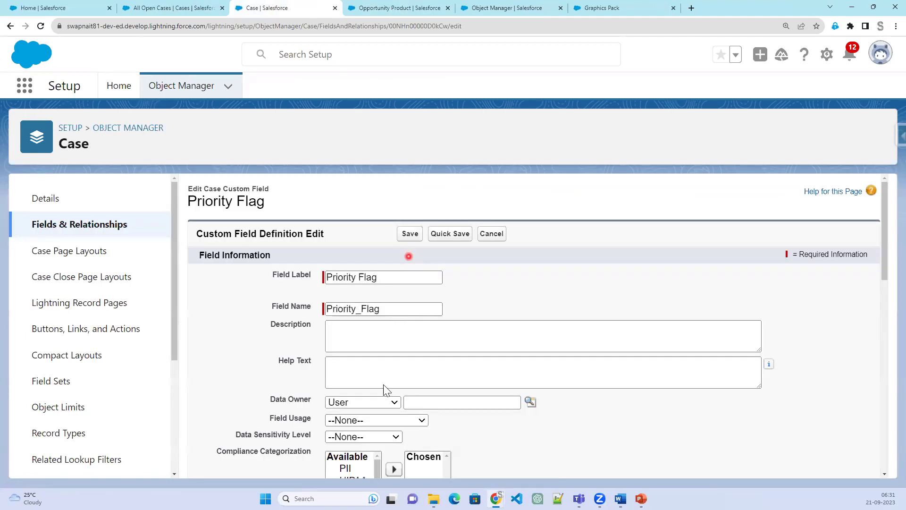
- Insert the IMAGE function at the start of the Priority Flag formula, before the Case(Priority expression
scroll(382, 392, "down", 1)
scroll(382, 393, "down", 6)
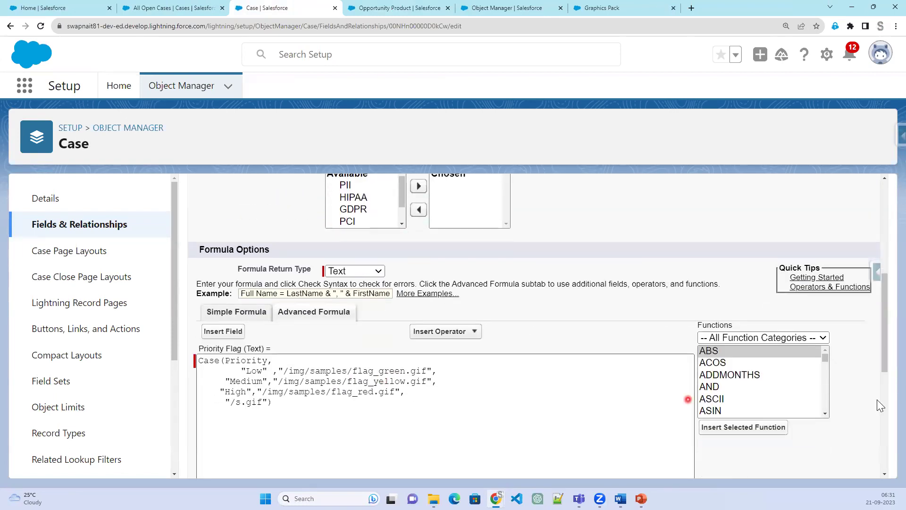
scroll(771, 302, "down", 15)
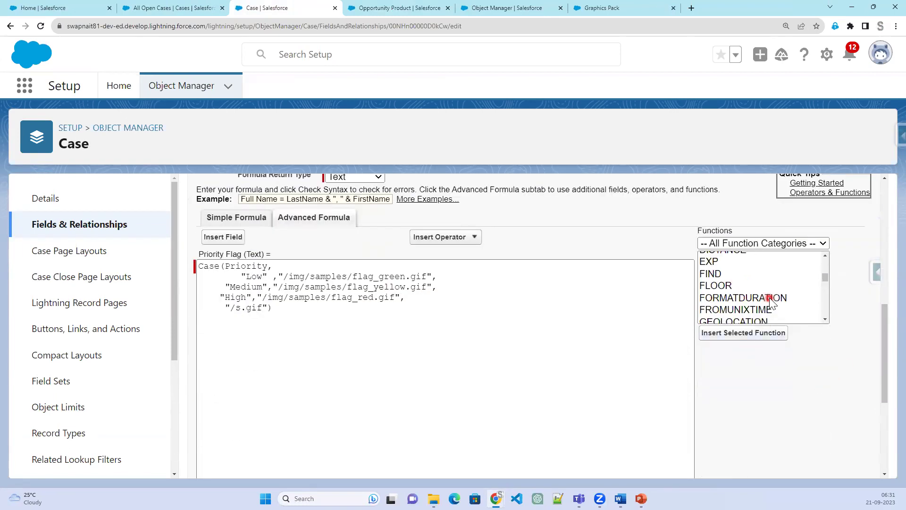
scroll(769, 298, "up", 5)
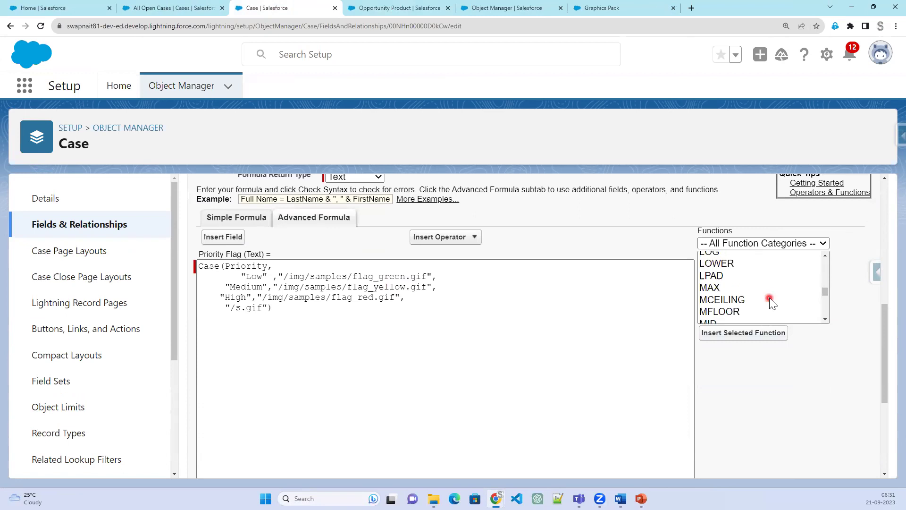
scroll(770, 298, "up", 1)
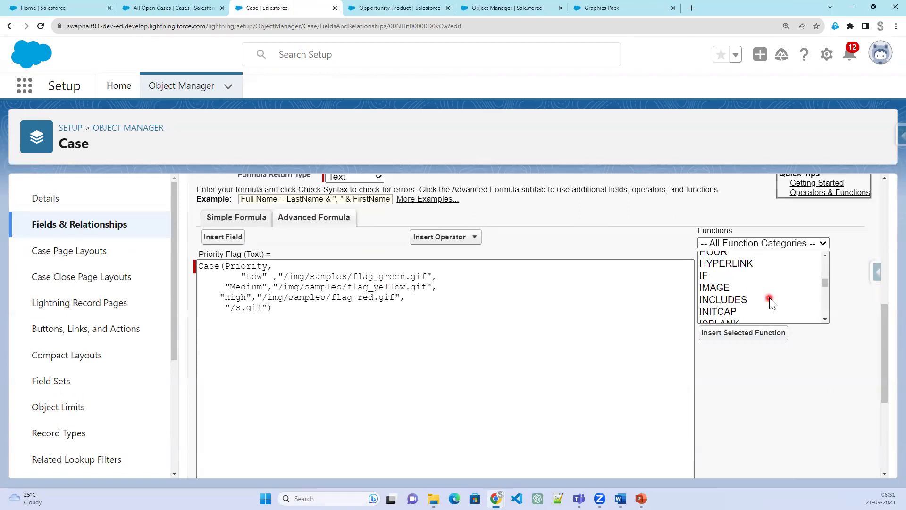
left_click(735, 288)
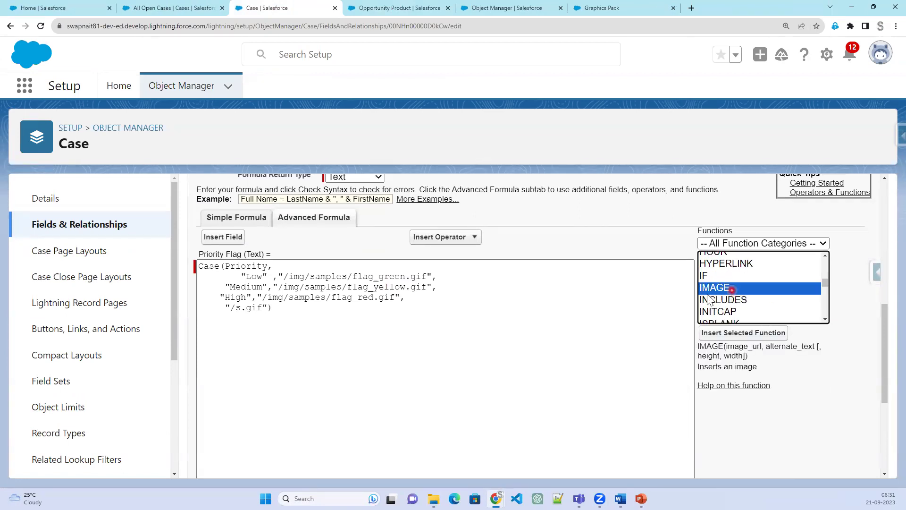
left_click(199, 266)
left_click(777, 336)
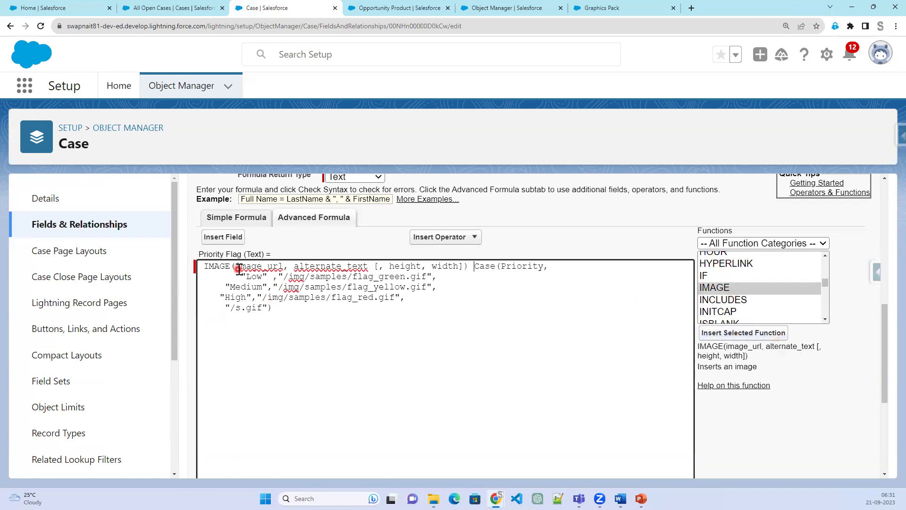
- Move the whole Case(Priority, ...) expression into the IMAGE function in place of the image_url placeholder
left_click_drag(238, 267, 288, 266)
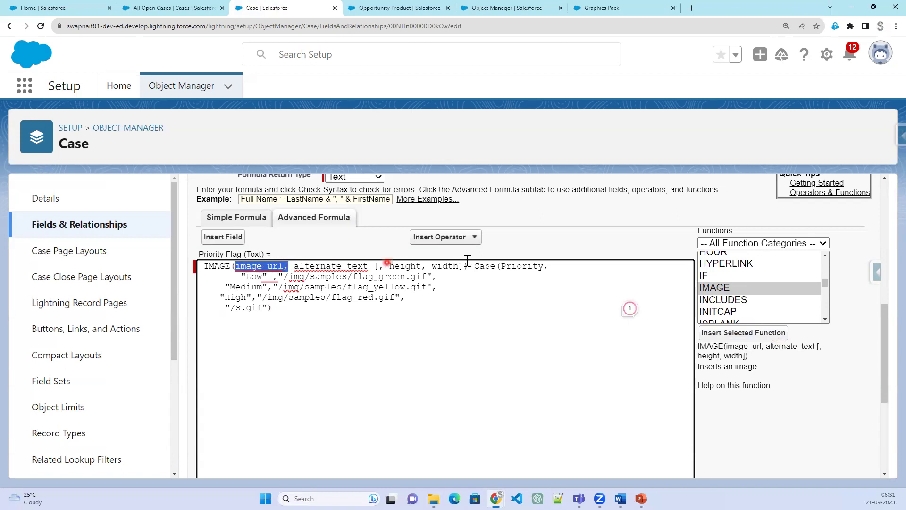
left_click_drag(471, 266, 511, 309)
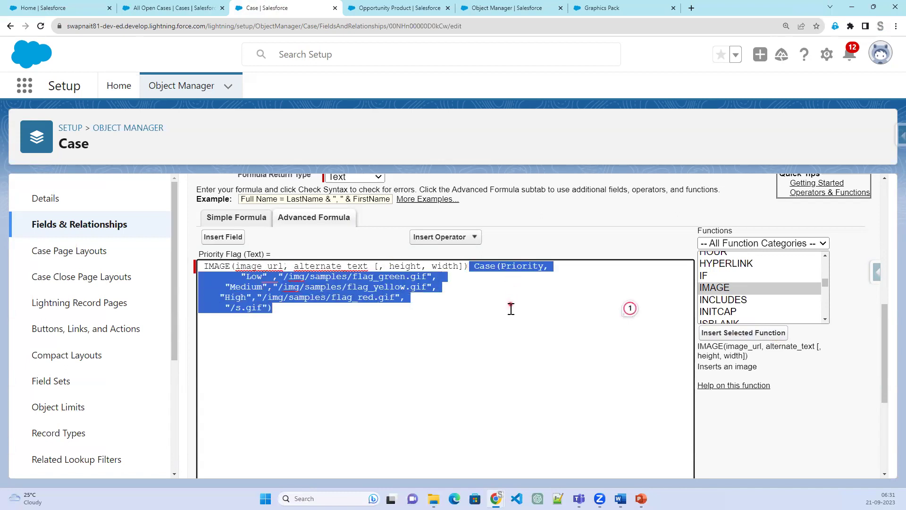
right_click(412, 290)
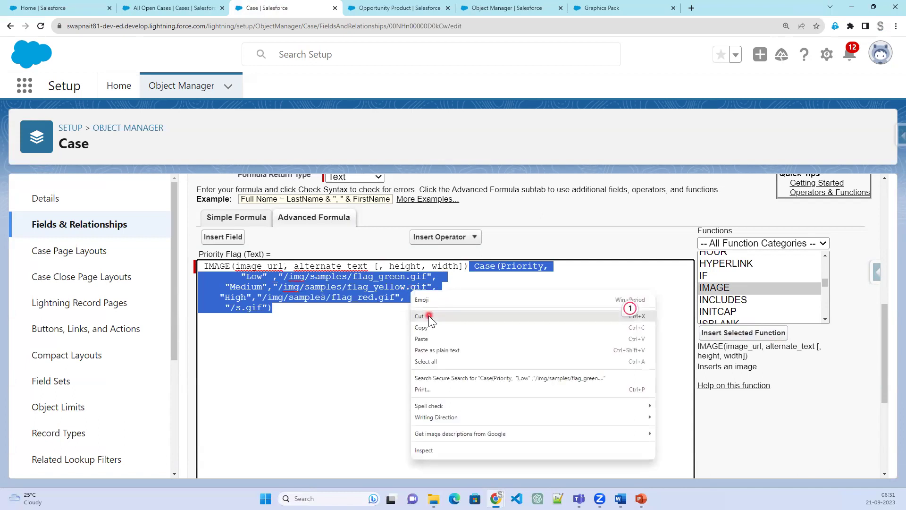
left_click(429, 316)
double_click(257, 267)
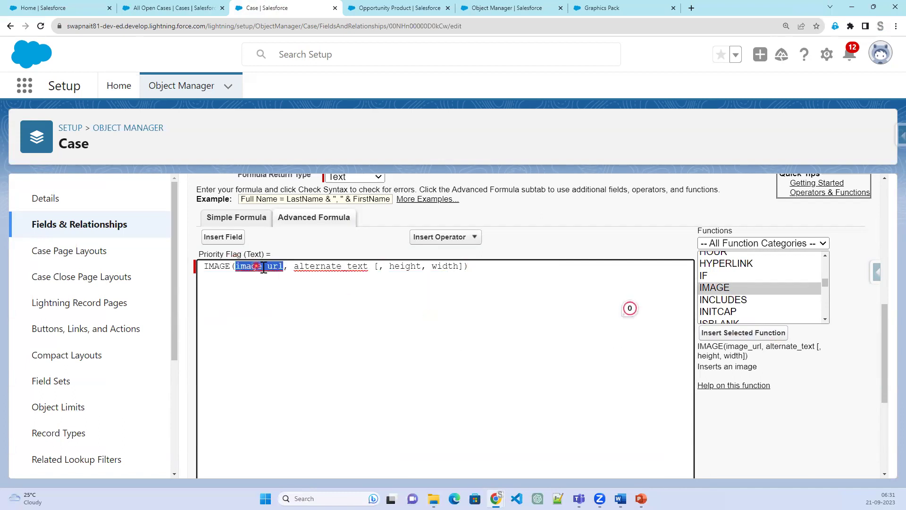
key("ctrl+v")
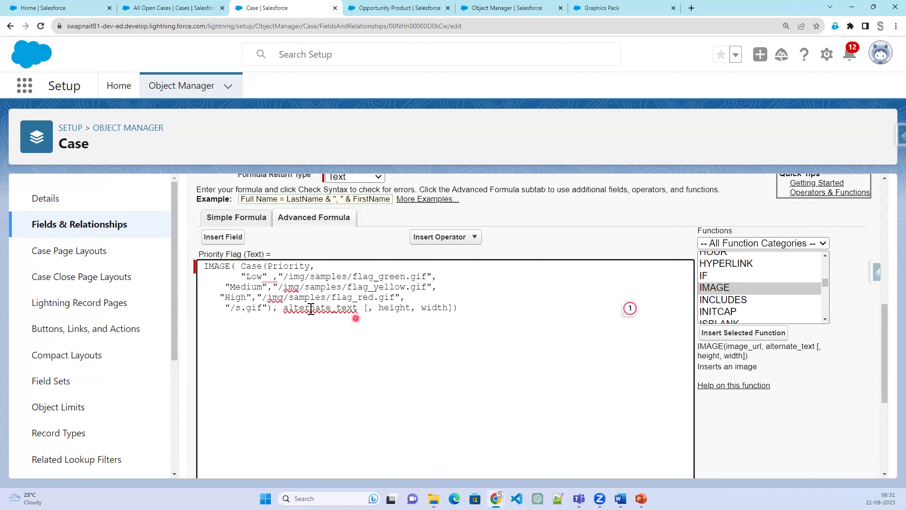
- Replace the alternate_text, height and width placeholders with "Priority Flag" on a new line and check the formula's syntax
left_click_drag(283, 308, 451, 307)
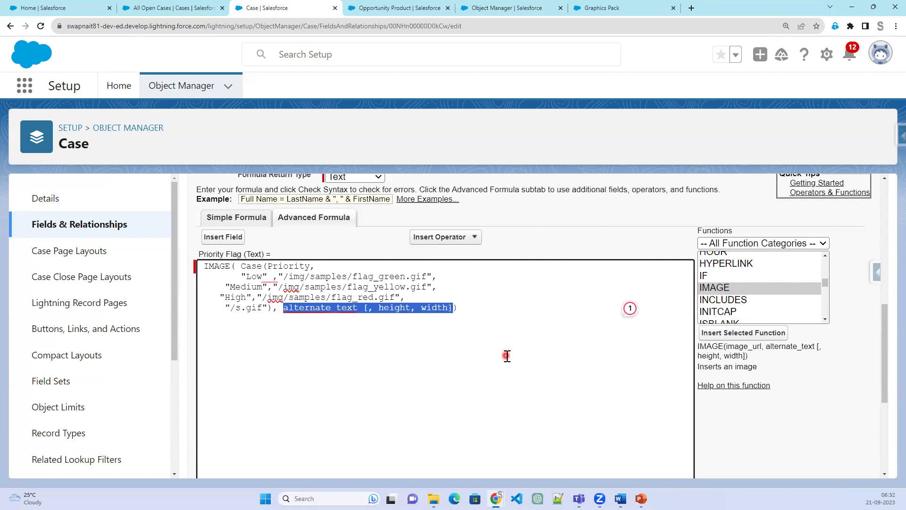
key("Return")
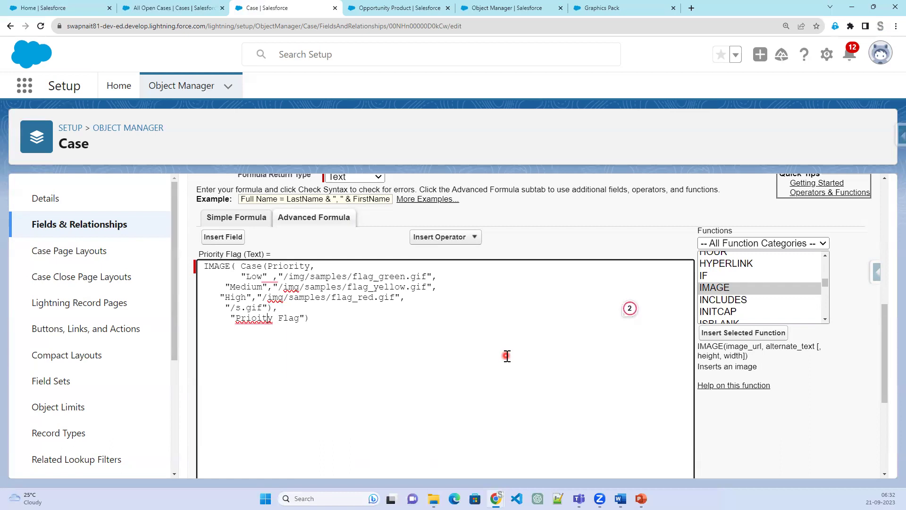
type("r")
scroll(496, 359, "down", 4)
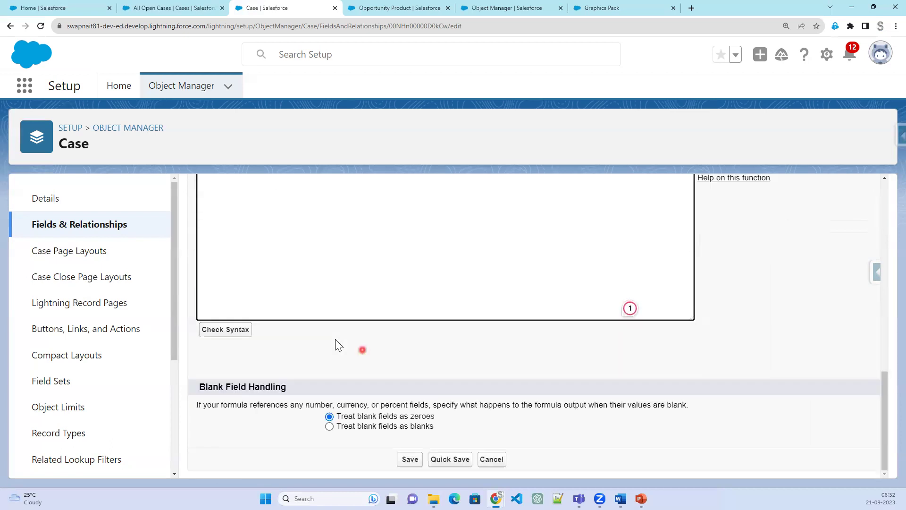
left_click(249, 331)
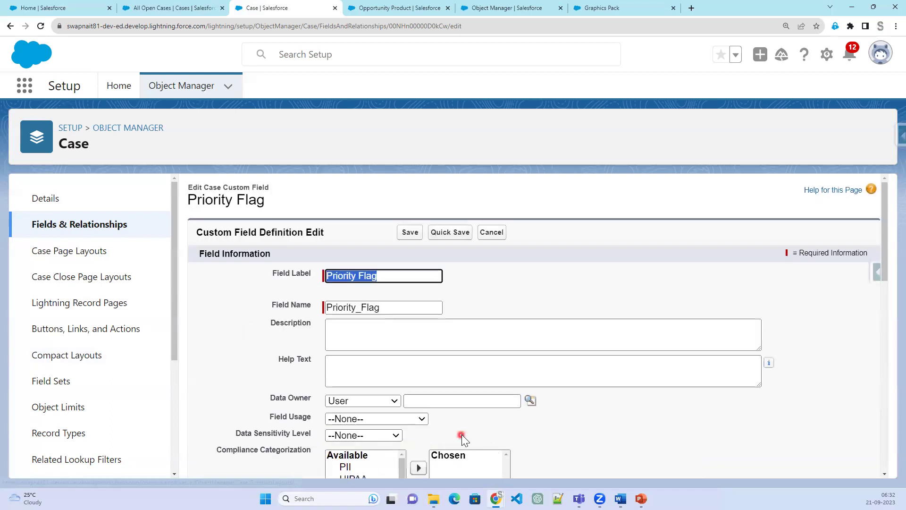
- Save the Priority Flag field and reload the All Open Cases list
scroll(462, 435, "down", 10)
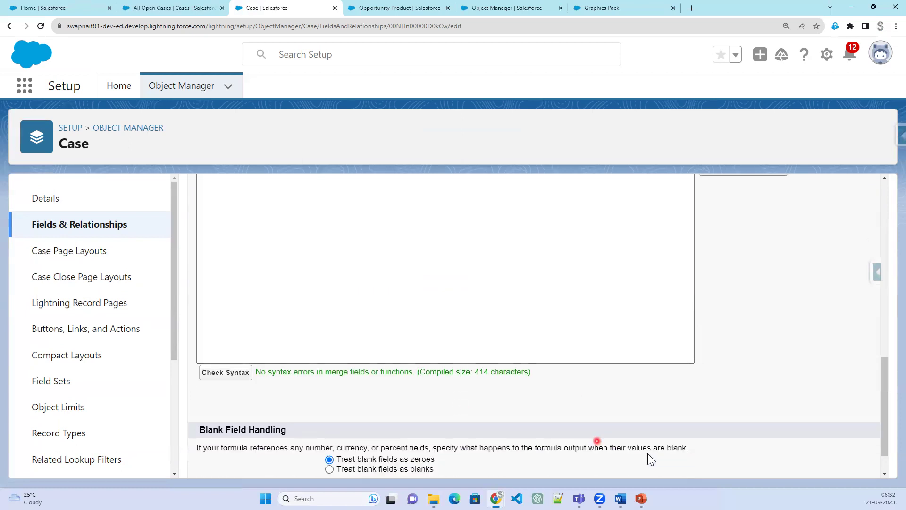
scroll(652, 460, "down", 1)
left_click(412, 459)
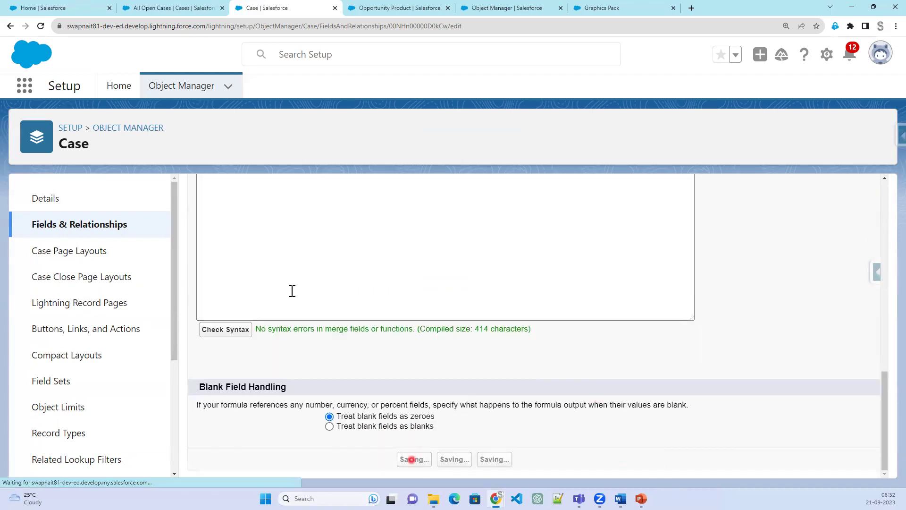
left_click(167, 8)
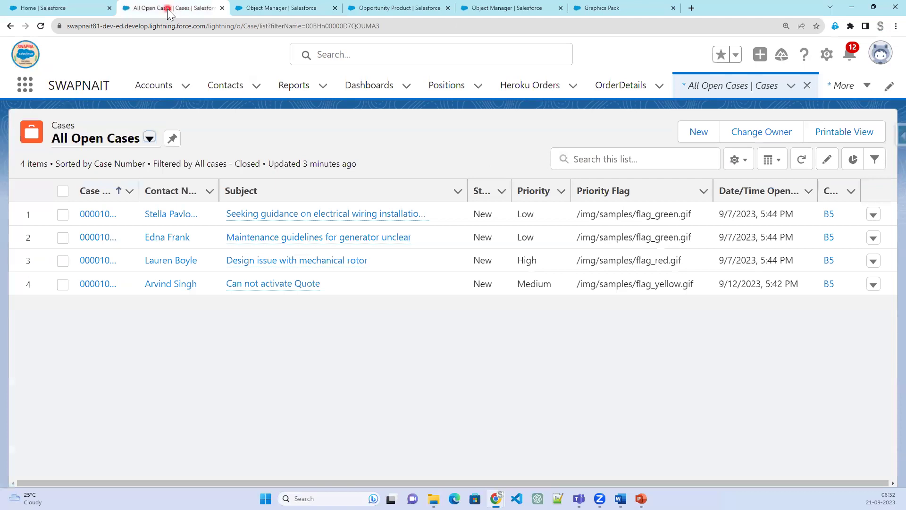
left_click(40, 26)
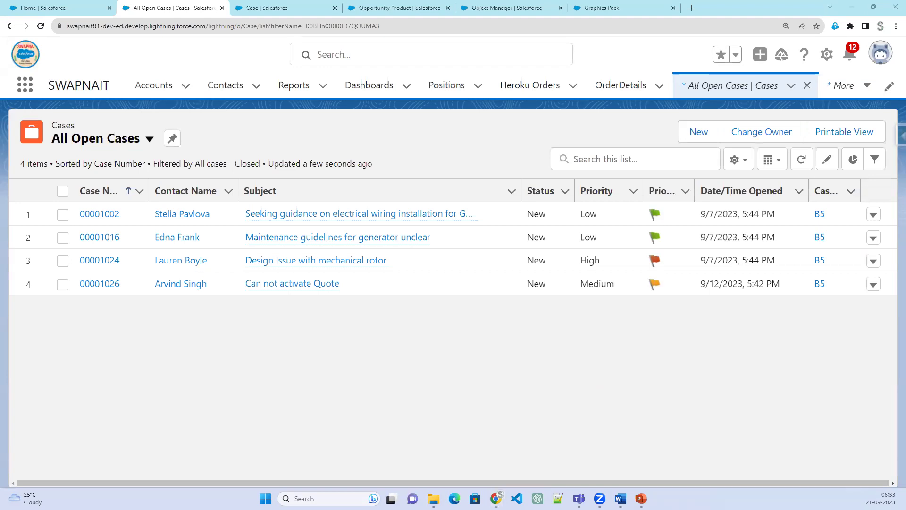
- Switch to the Formula Fields presentation in PowerPoint, show it in reading view and go to the Formula Fields Assignment on slide 3
key("alt+Tab")
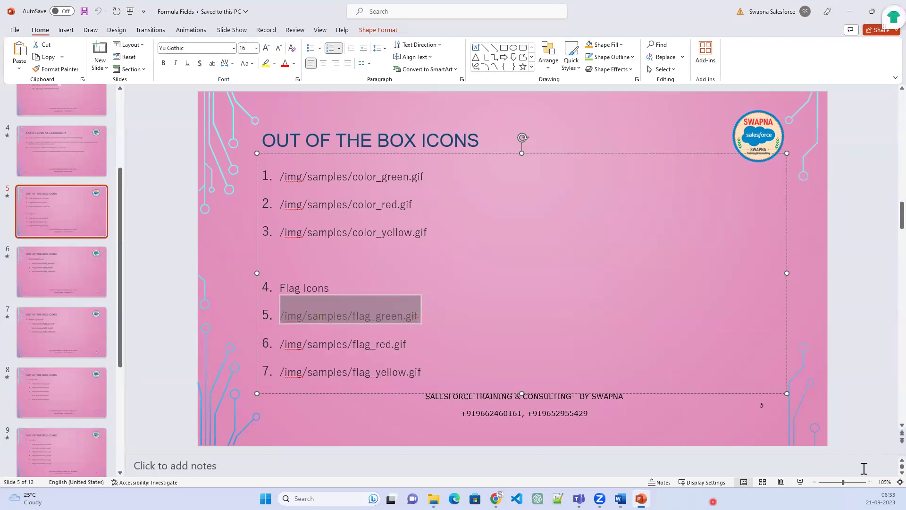
left_click(783, 481)
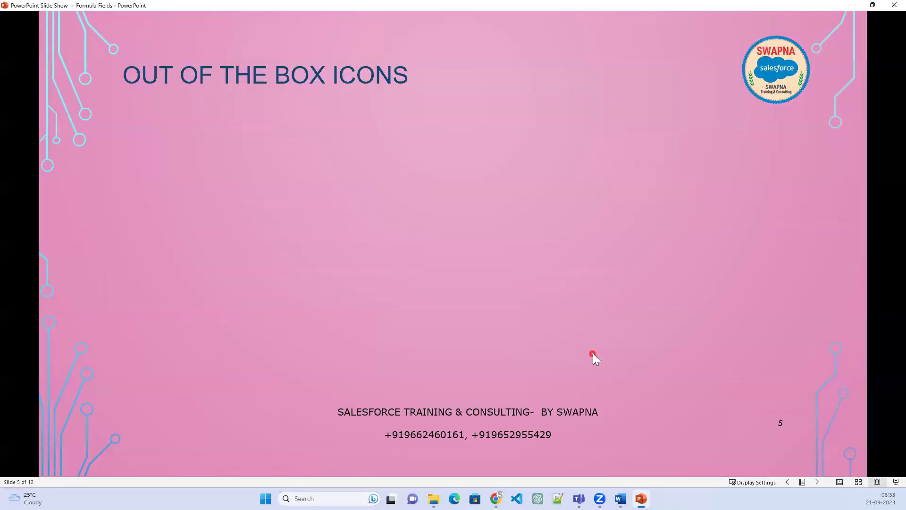
left_click(593, 353)
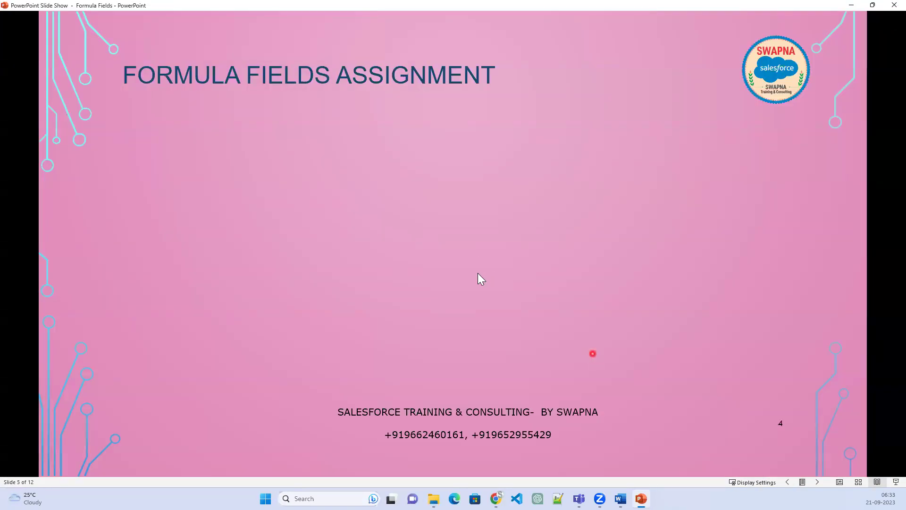
scroll(479, 276, "up", 2)
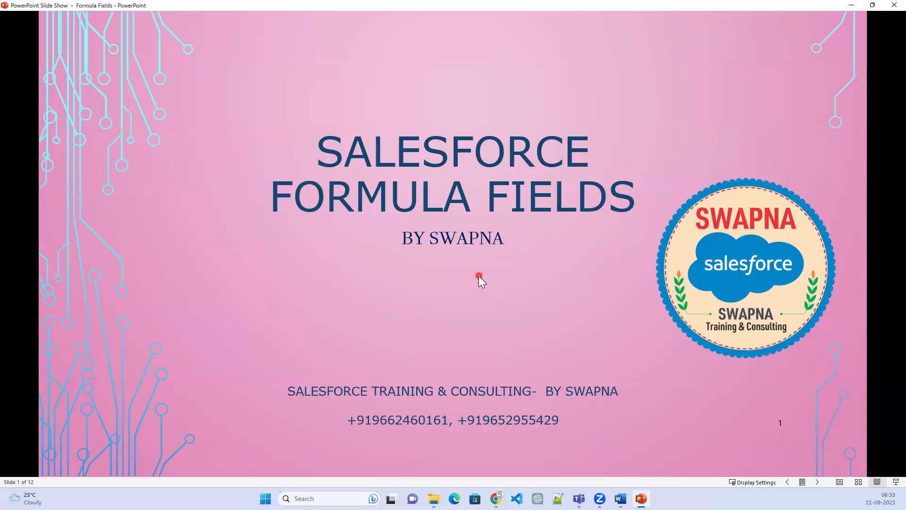
scroll(479, 275, "down", 2)
scroll(478, 275, "down", 2)
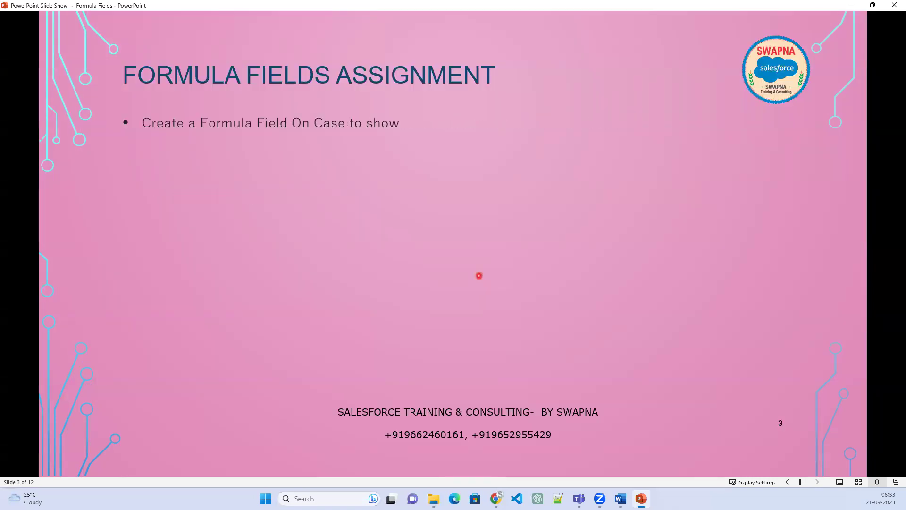